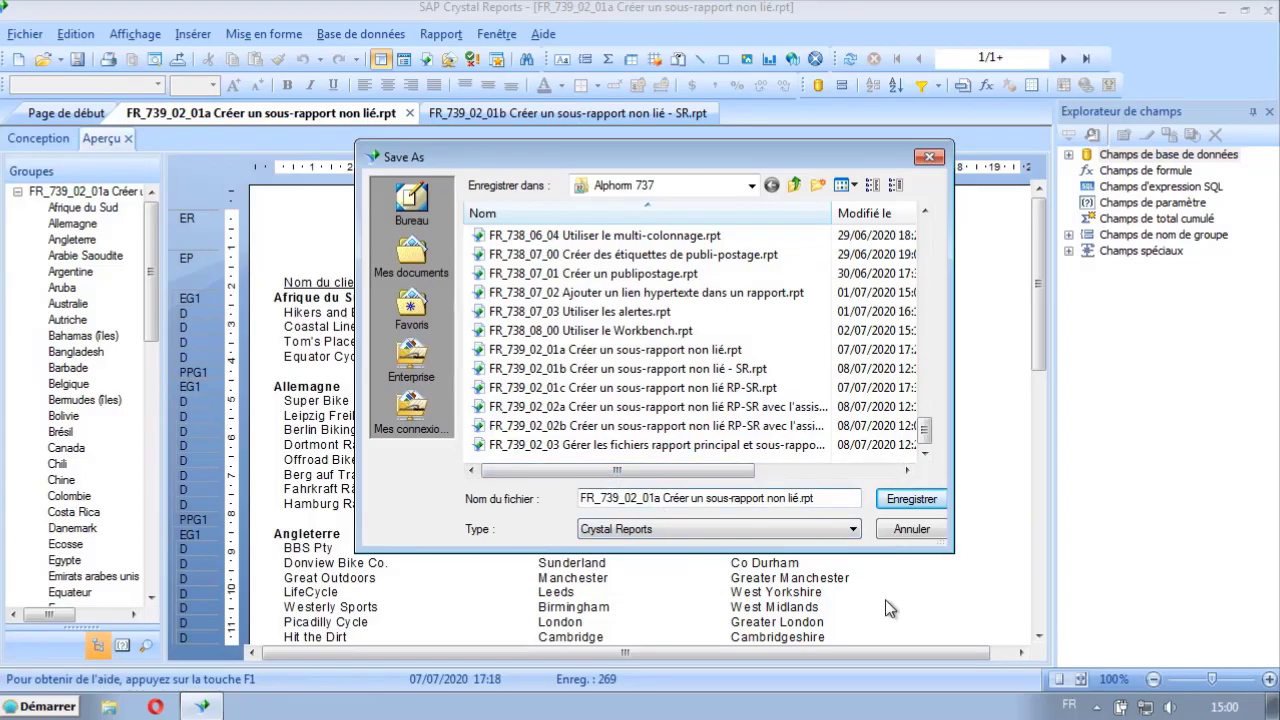
Step: Save a copy of the main customer report as "FR_739_02_04a Rapport principal lié.rpt" in the Alphorm 737 folder
{"action": "key", "text": "BackSpace"}
{"action": "type", "text": "4"}
{"action": "left_click_drag", "start_coordinate": [663, 498], "coordinate": [800, 498]}
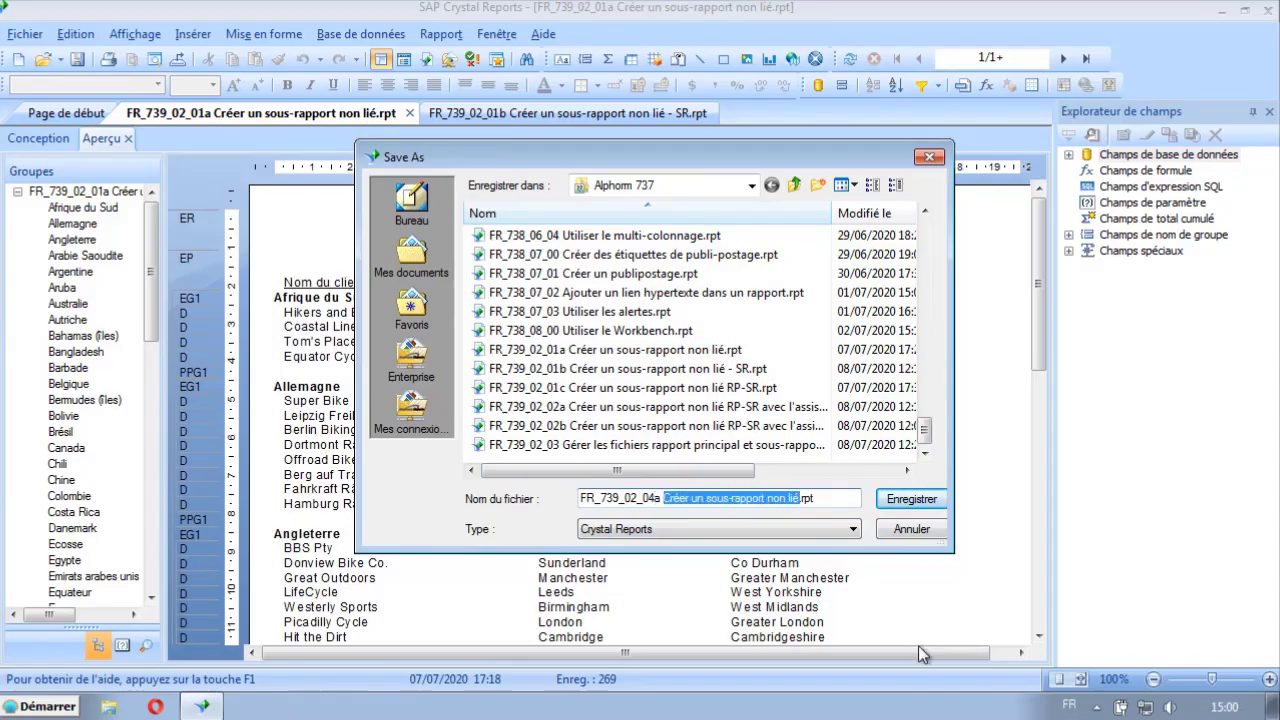
{"action": "type", "text": "Raport"}
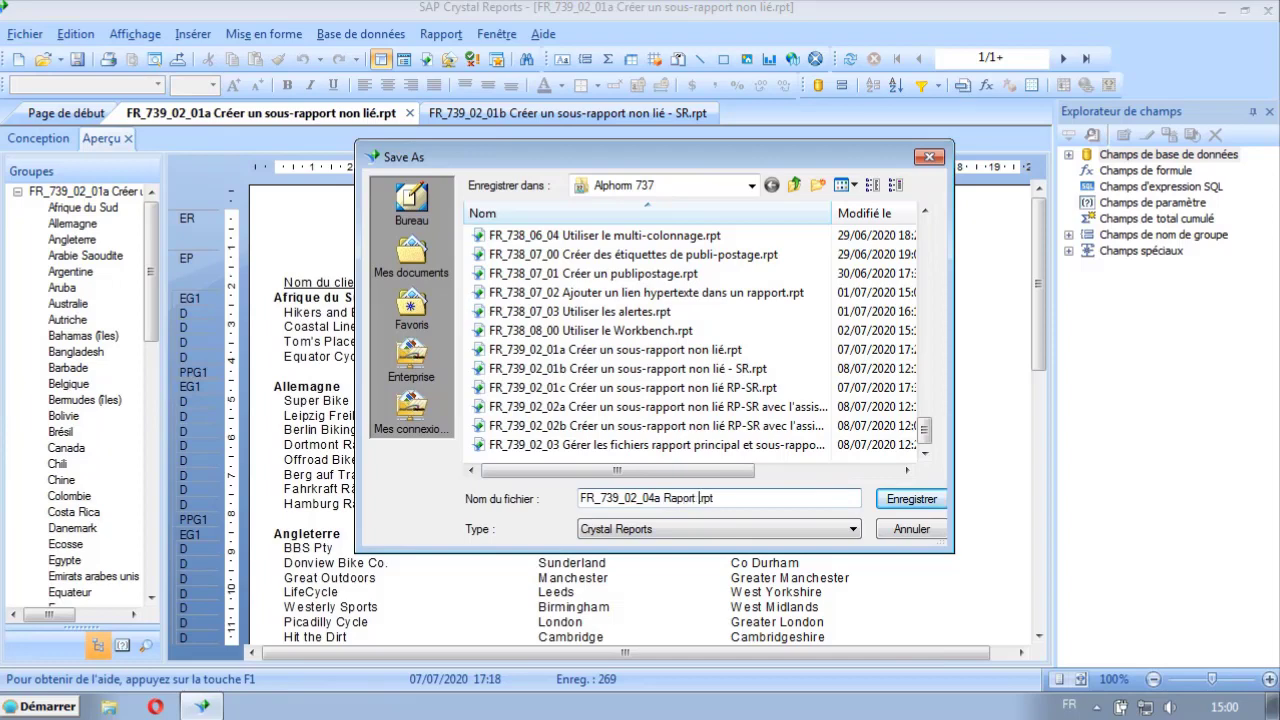
{"action": "key", "text": "BackSpace"}
{"action": "key", "text": "BackSpace"}
{"action": "key", "text": "BackSpace"}
{"action": "key", "text": "BackSpace"}
{"action": "type", "text": "port p"}
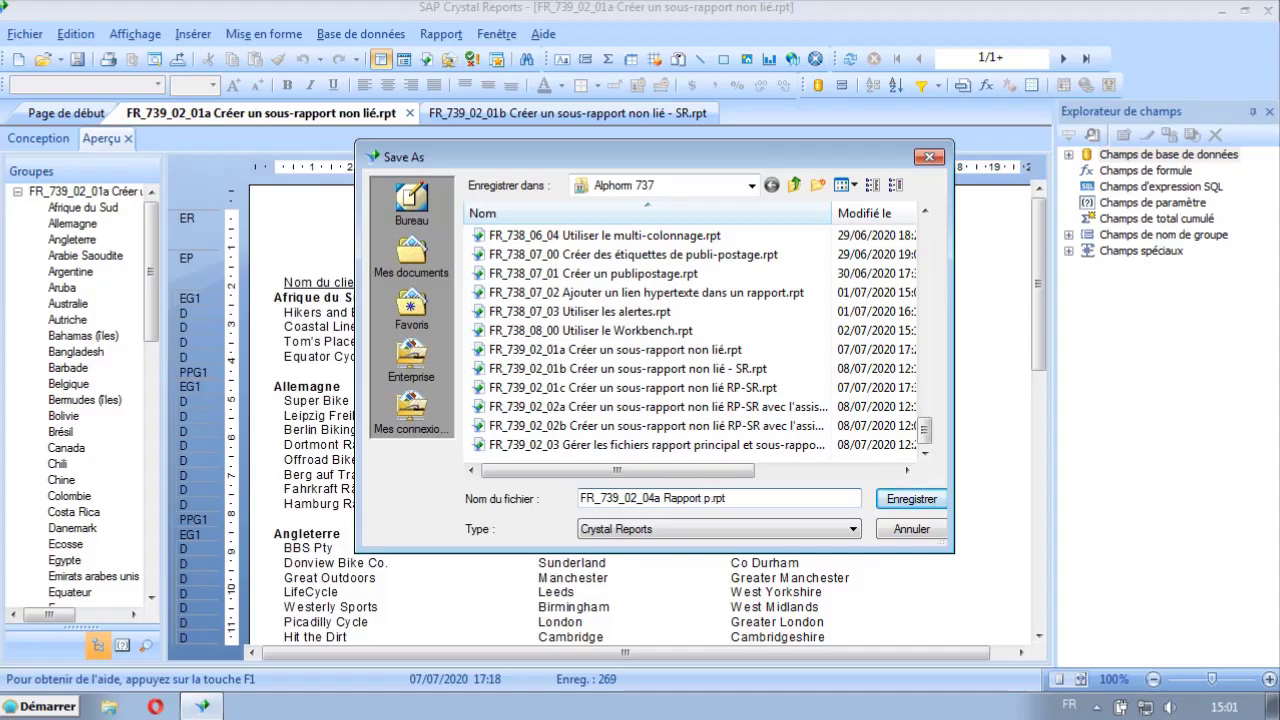
{"action": "type", "text": "rincipal lié"}
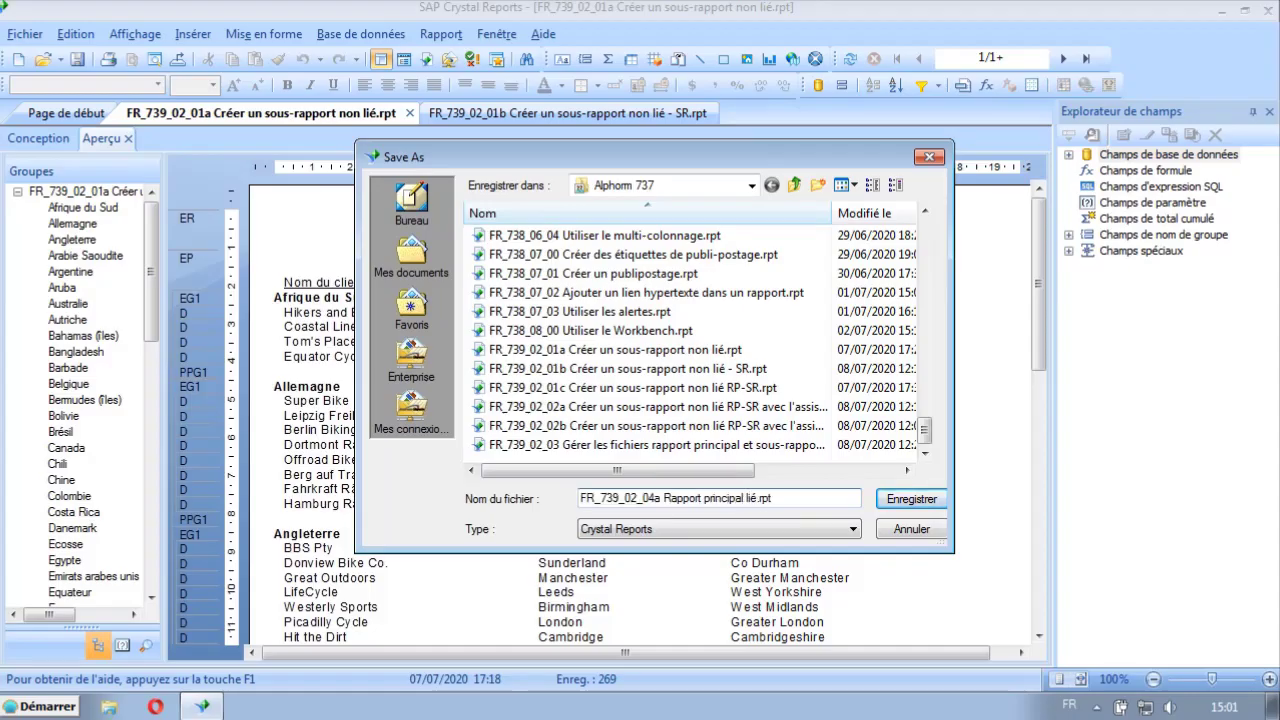
{"action": "left_click", "coordinate": [910, 499]}
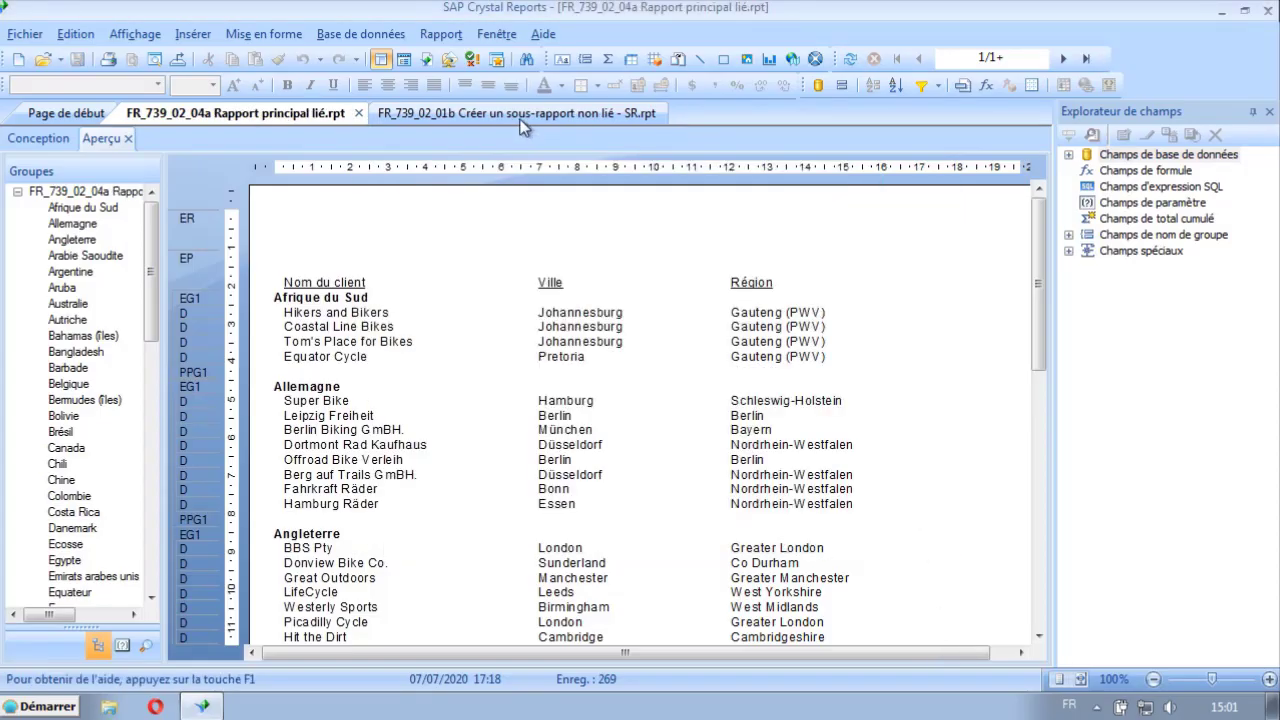
Step: Start saving the supplier report under another name, using the existing FR_739_02_04a Rapport principal lié.rpt as the base file name
{"action": "left_click", "coordinate": [520, 114]}
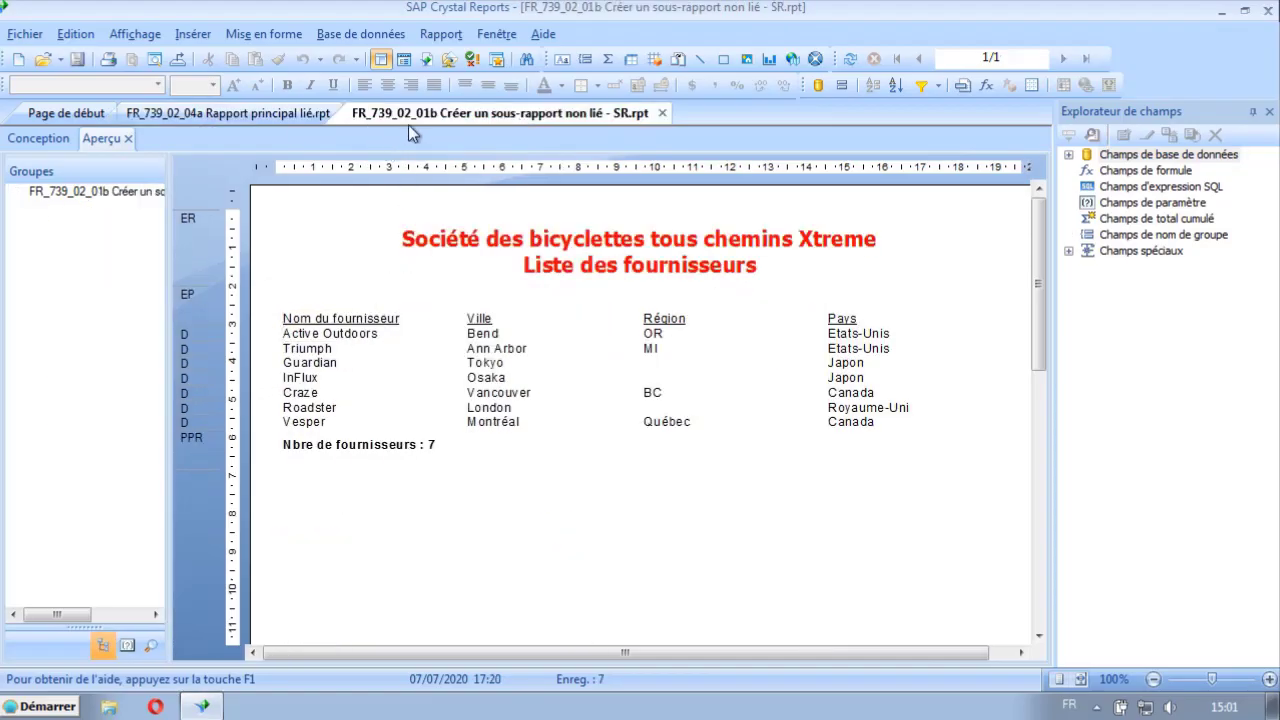
{"action": "left_click", "coordinate": [25, 34]}
{"action": "left_click", "coordinate": [83, 150]}
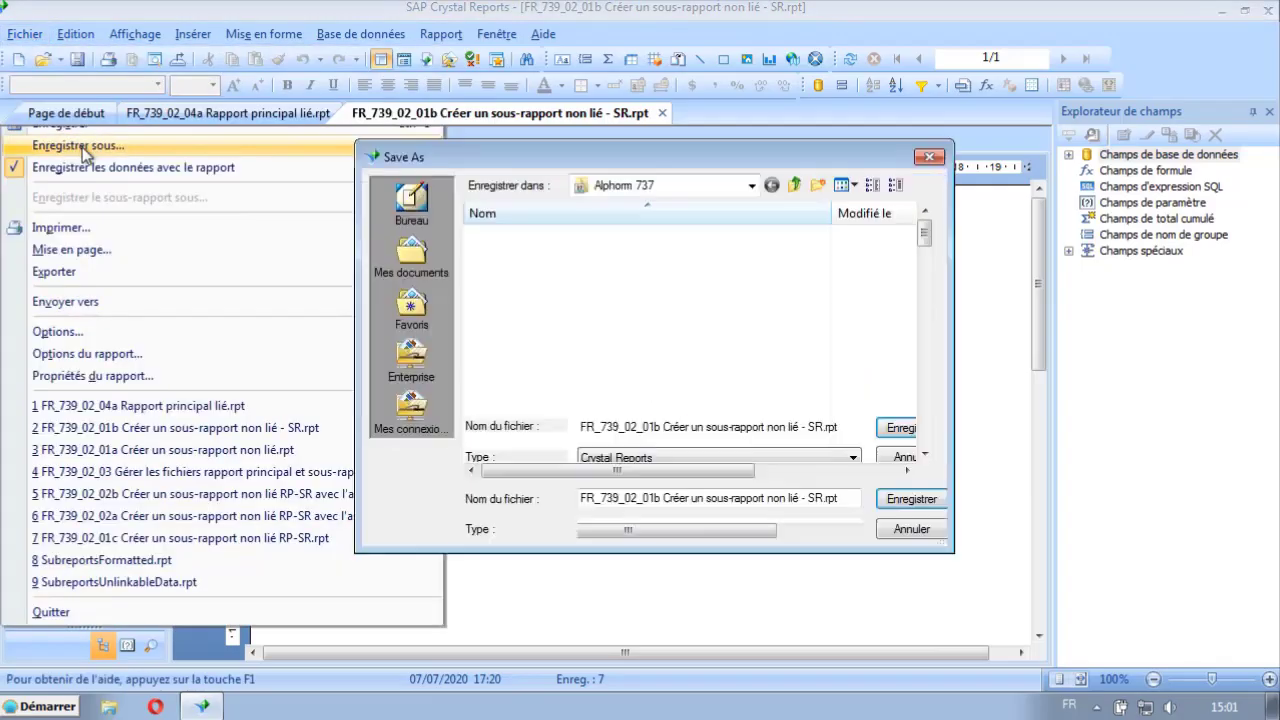
{"action": "left_click_drag", "start_coordinate": [928, 238], "coordinate": [930, 488]}
{"action": "left_click", "coordinate": [578, 451]}
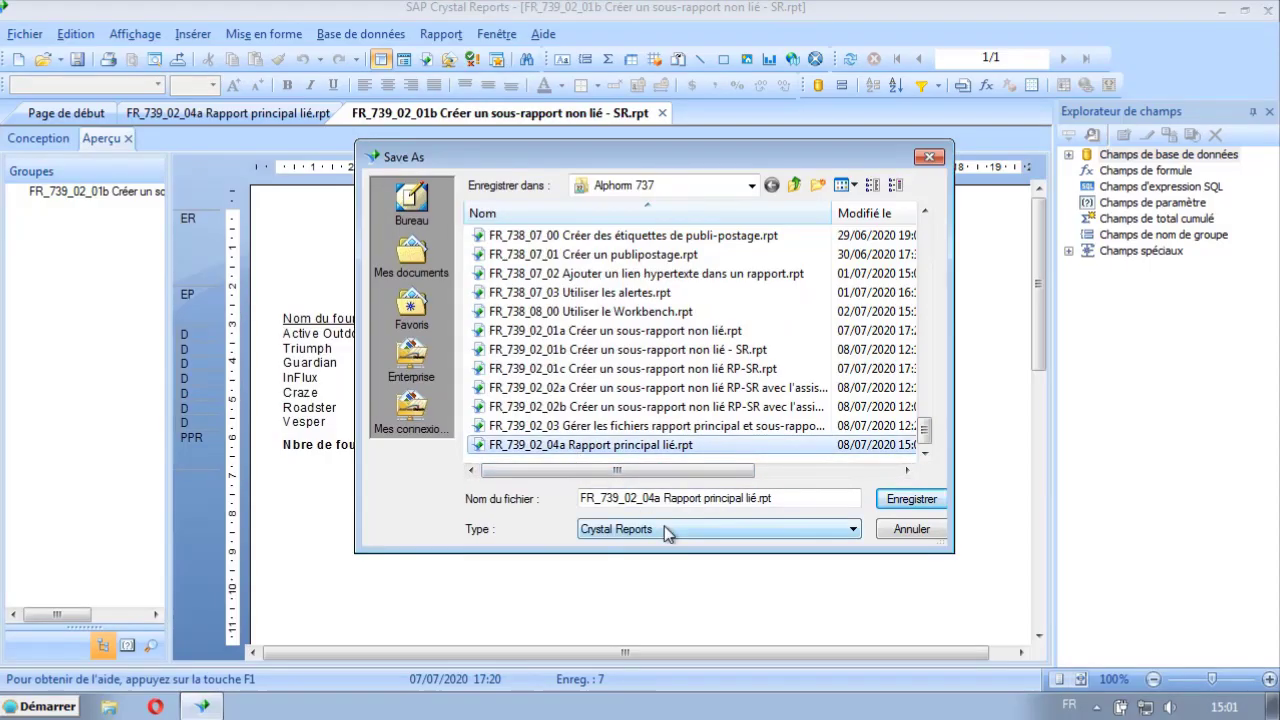
Step: Change the proposed file name to "FR_739_02_04b Sous-rapport lié.rpt" and save the supplier report
{"action": "left_click", "coordinate": [643, 497]}
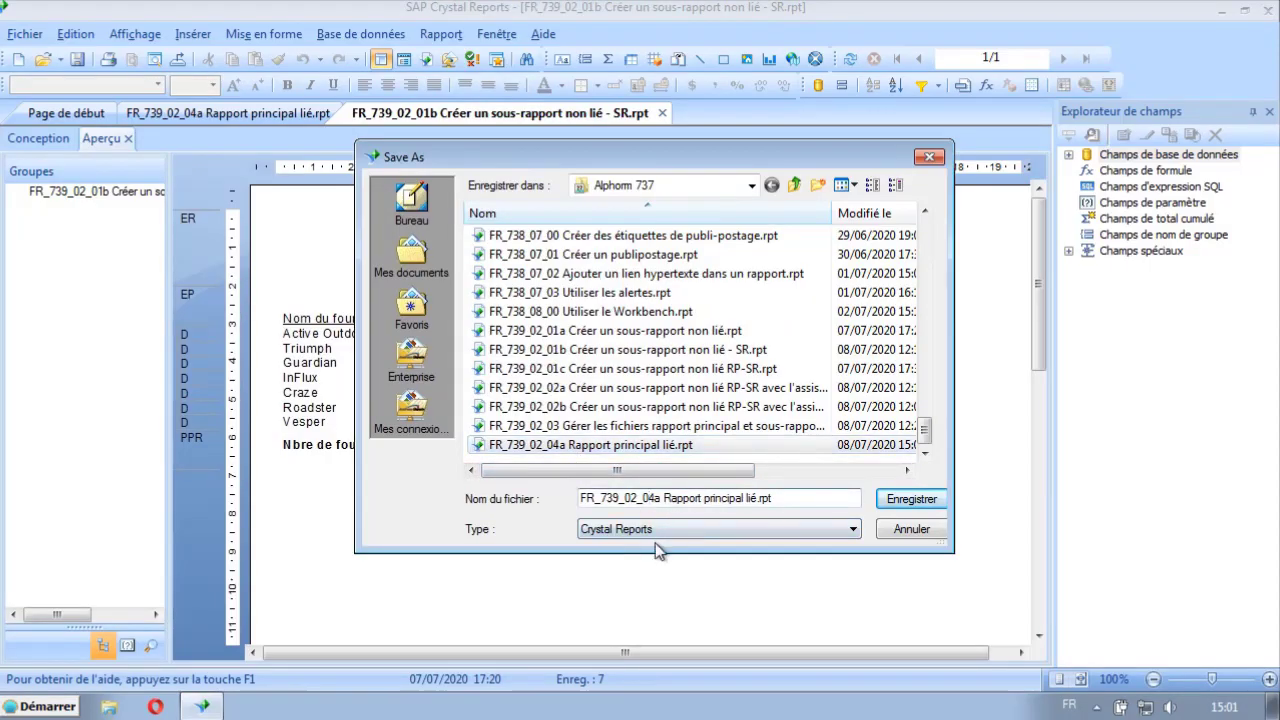
{"action": "key", "text": "Right"}
{"action": "key", "text": "Delete"}
{"action": "type", "text": "b"}
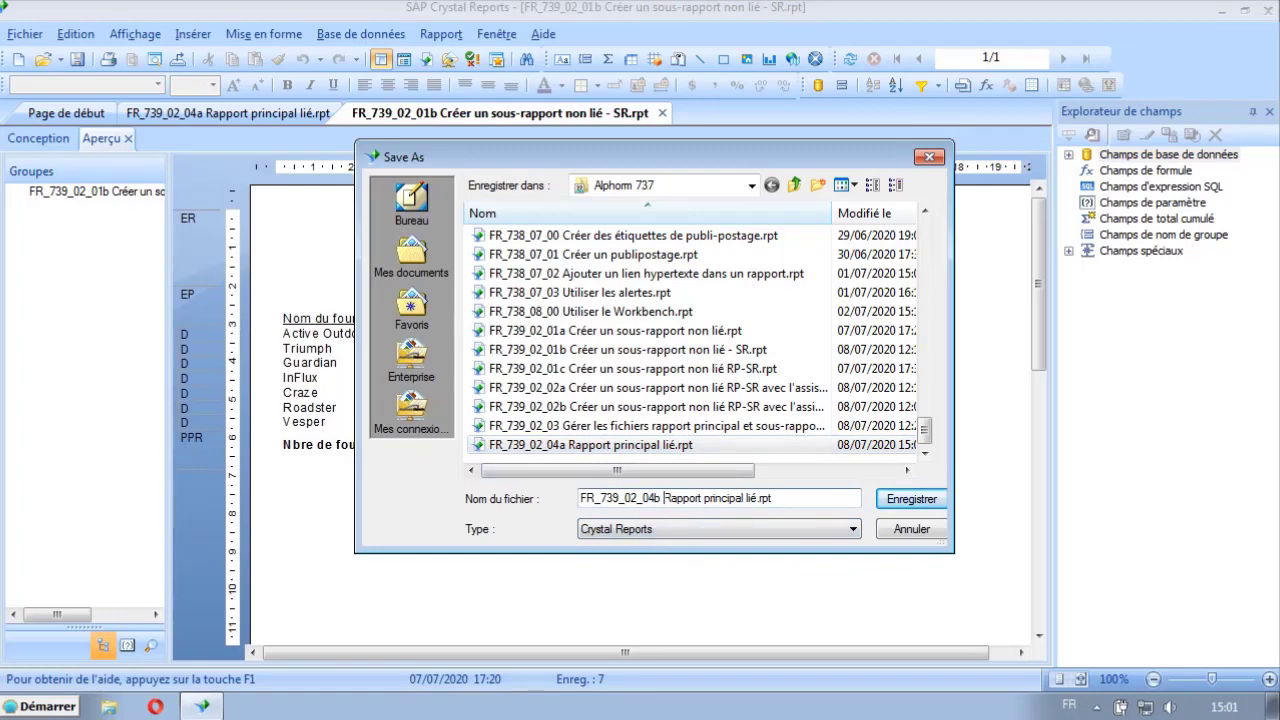
{"action": "key", "text": "Right"}
{"action": "key", "text": "Delete"}
{"action": "key", "text": "Delete"}
{"action": "key", "text": "Delete"}
{"action": "key", "text": "Delete"}
{"action": "key", "text": "Delete"}
{"action": "key", "text": "Delete"}
{"action": "key", "text": "Delete"}
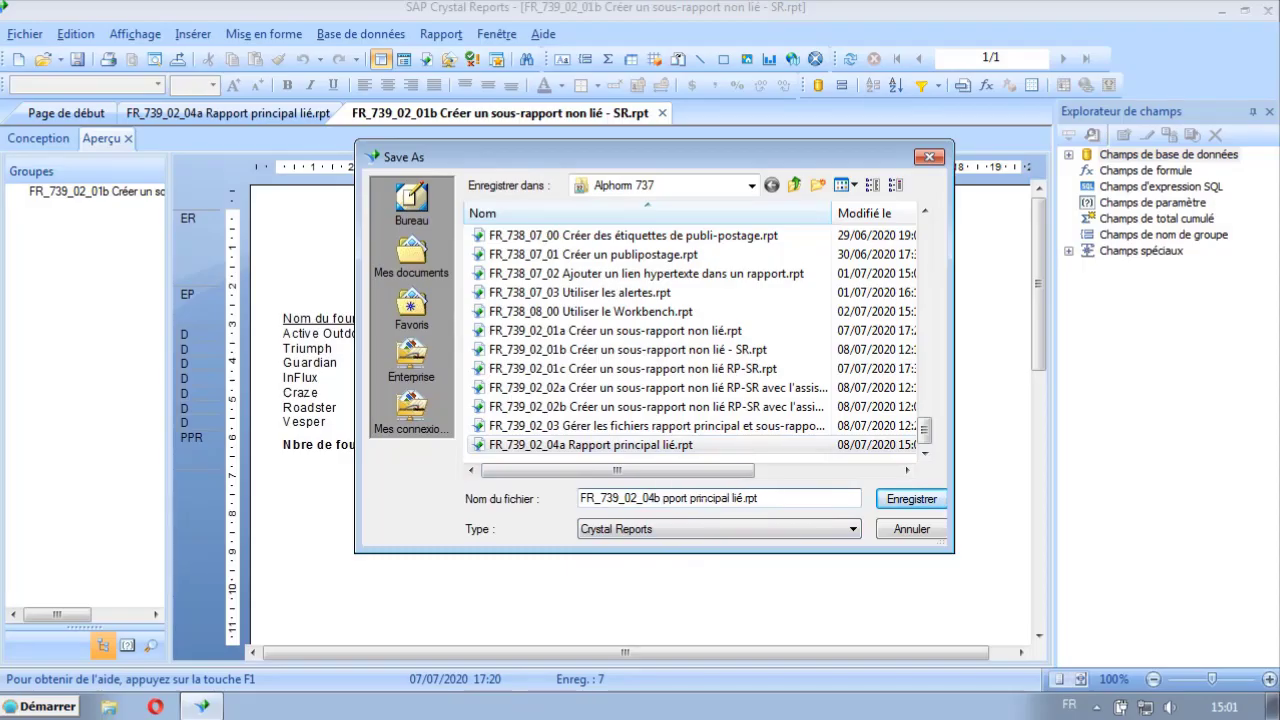
{"action": "key", "text": "Delete"}
{"action": "key", "text": "Delete"}
{"action": "key", "text": "Delete"}
{"action": "key", "text": "Delete"}
{"action": "key", "text": "Delete"}
{"action": "key", "text": "Delete"}
{"action": "key", "text": "Delete"}
{"action": "key", "text": "Delete"}
{"action": "key", "text": "Delete"}
{"action": "key", "text": "Delete"}
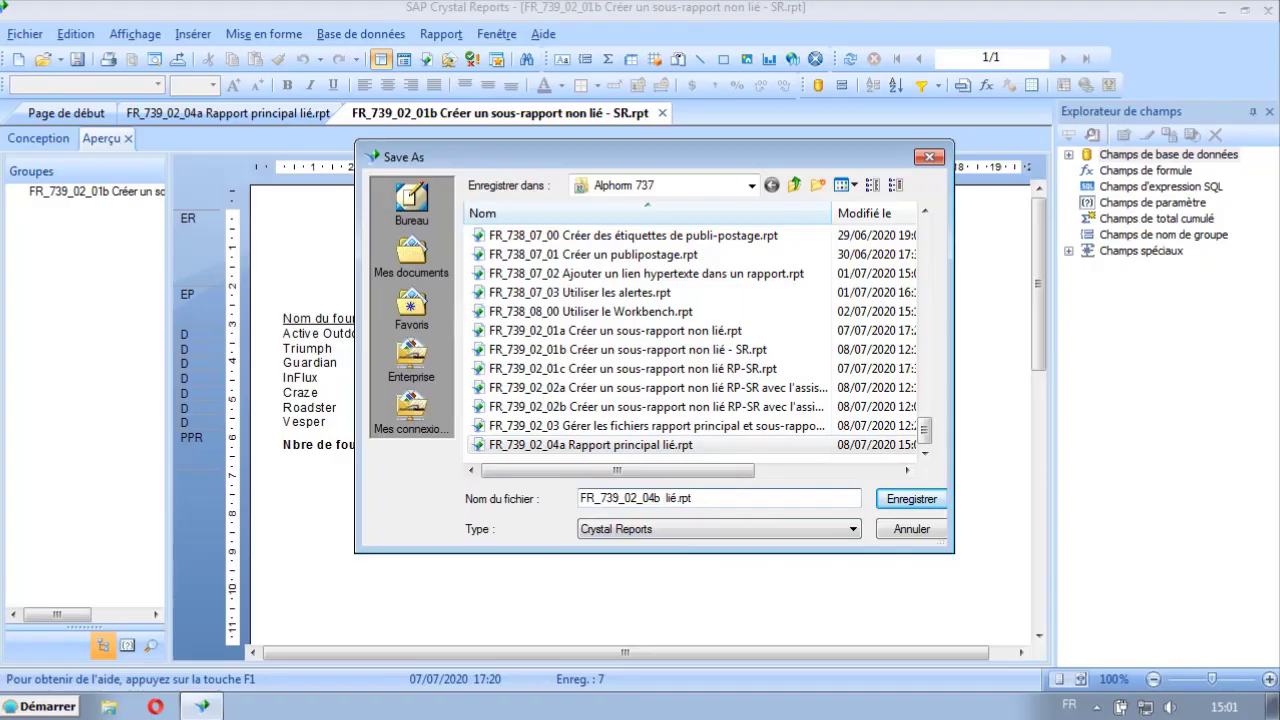
{"action": "type", "text": "Sous-"}
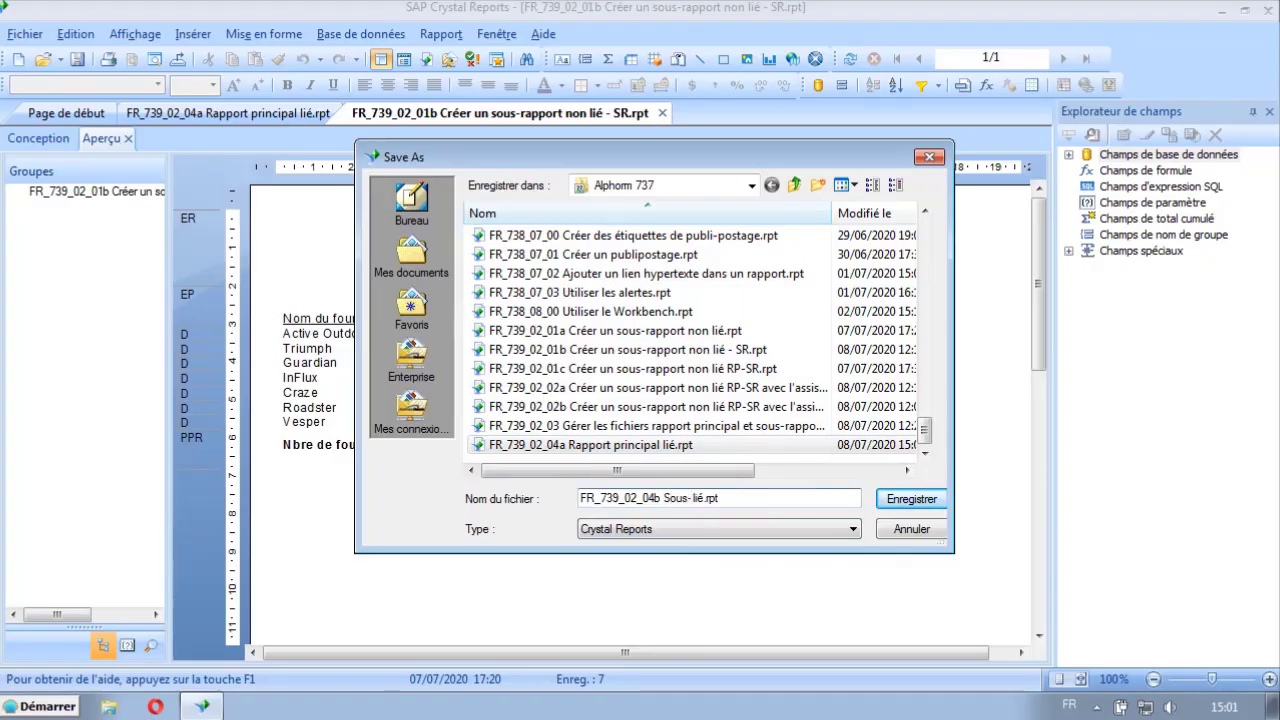
{"action": "type", "text": "rapport"}
{"action": "left_click", "coordinate": [912, 504]}
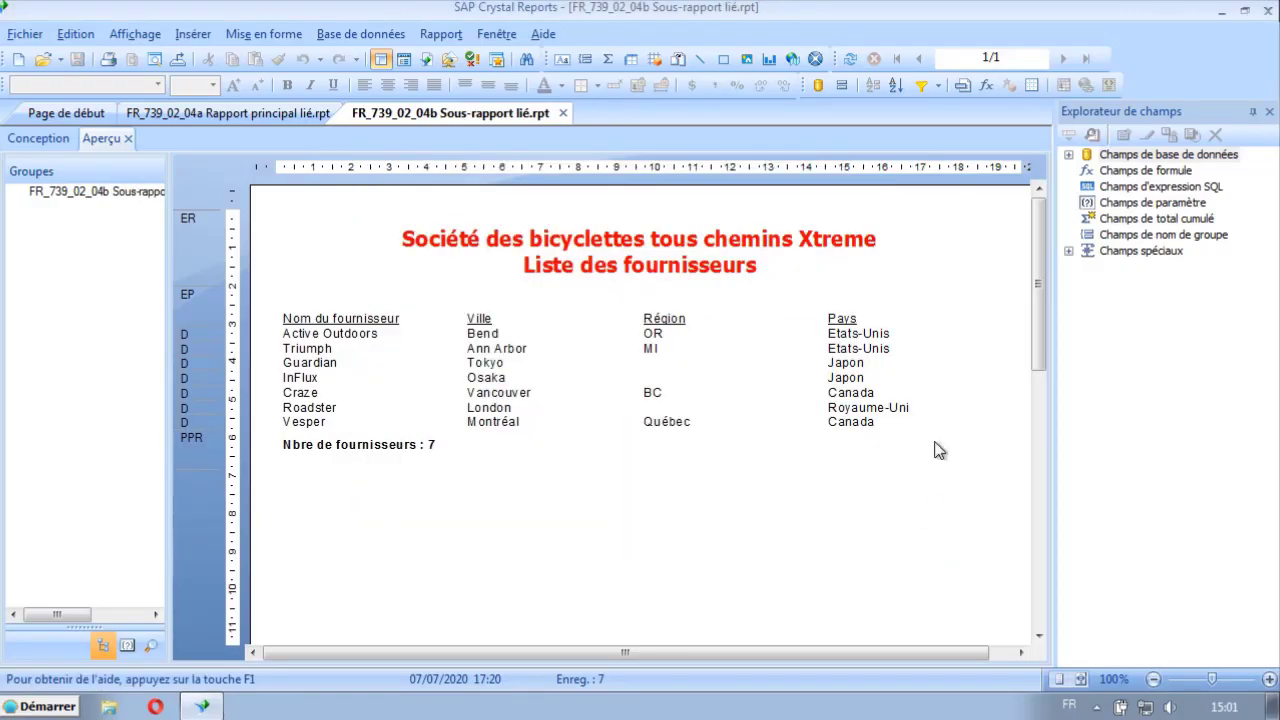
Step: Review FR_739_02_04a Rapport principal lié.rpt in preview, and enlarge its Pays group footer section in the design view
{"action": "left_click", "coordinate": [193, 116]}
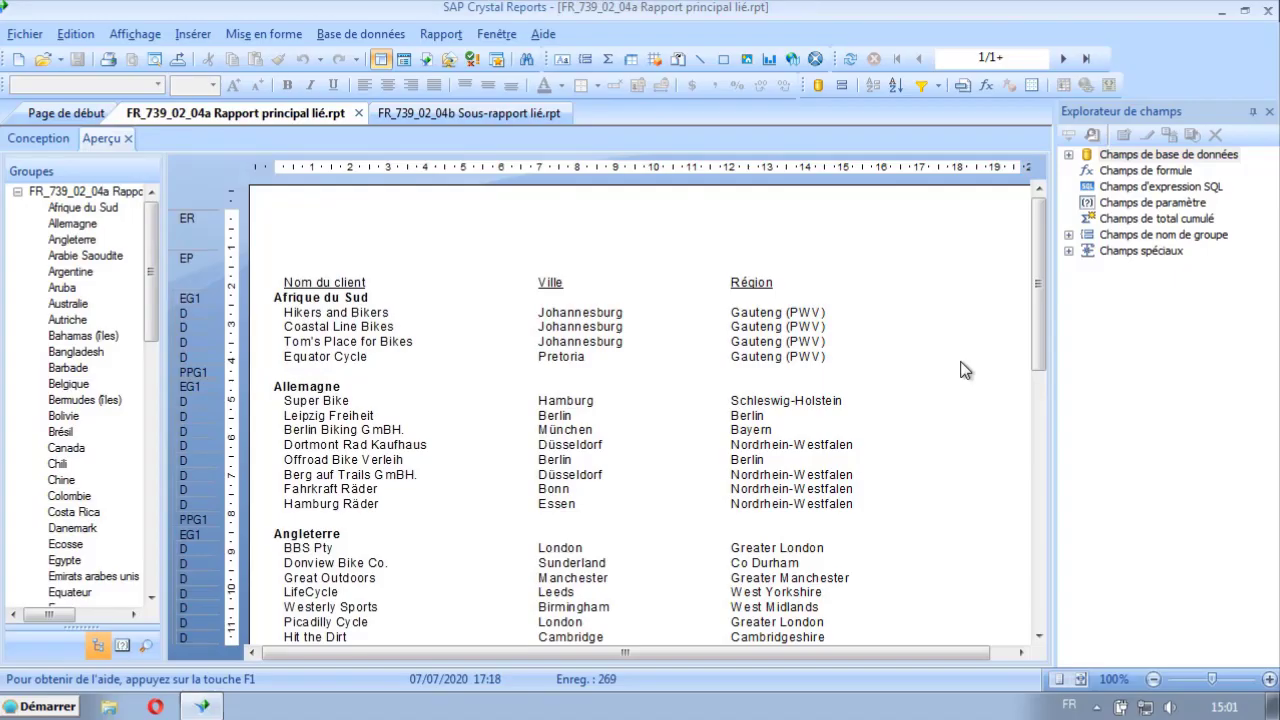
{"action": "left_click", "coordinate": [38, 140]}
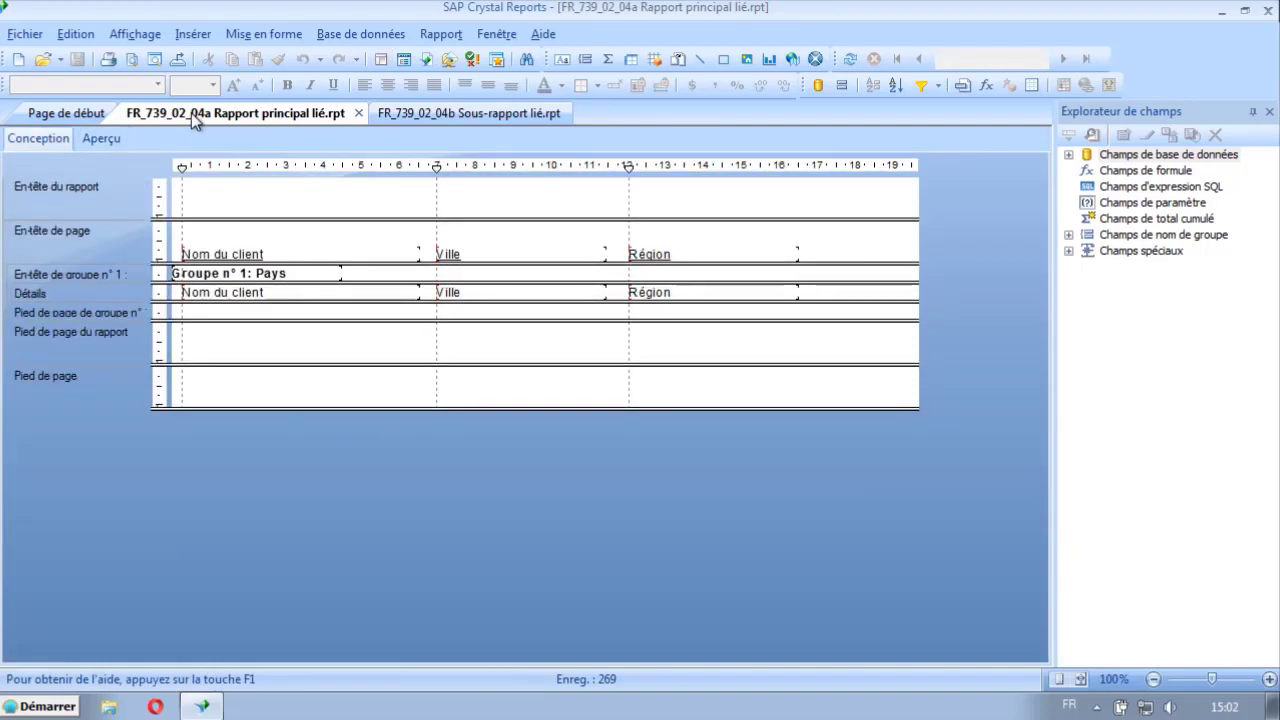
{"action": "left_click", "coordinate": [98, 139]}
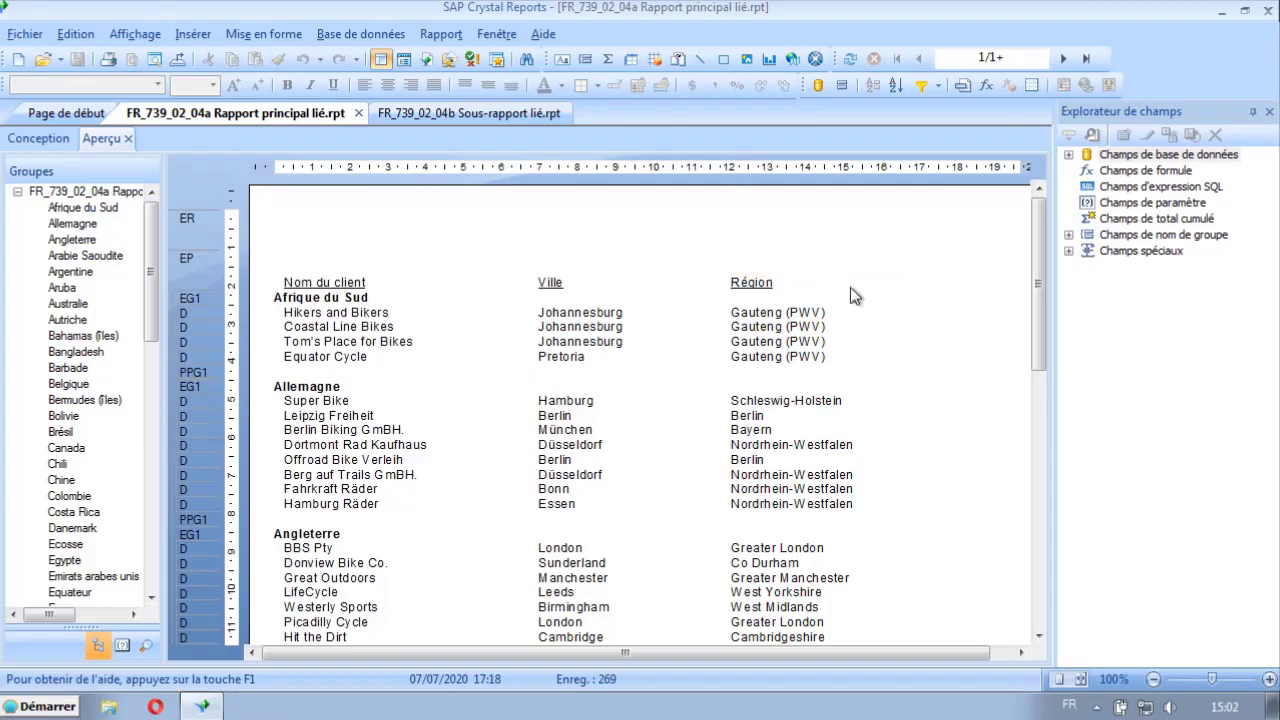
{"action": "left_click_drag", "start_coordinate": [1040, 268], "coordinate": [1025, 185]}
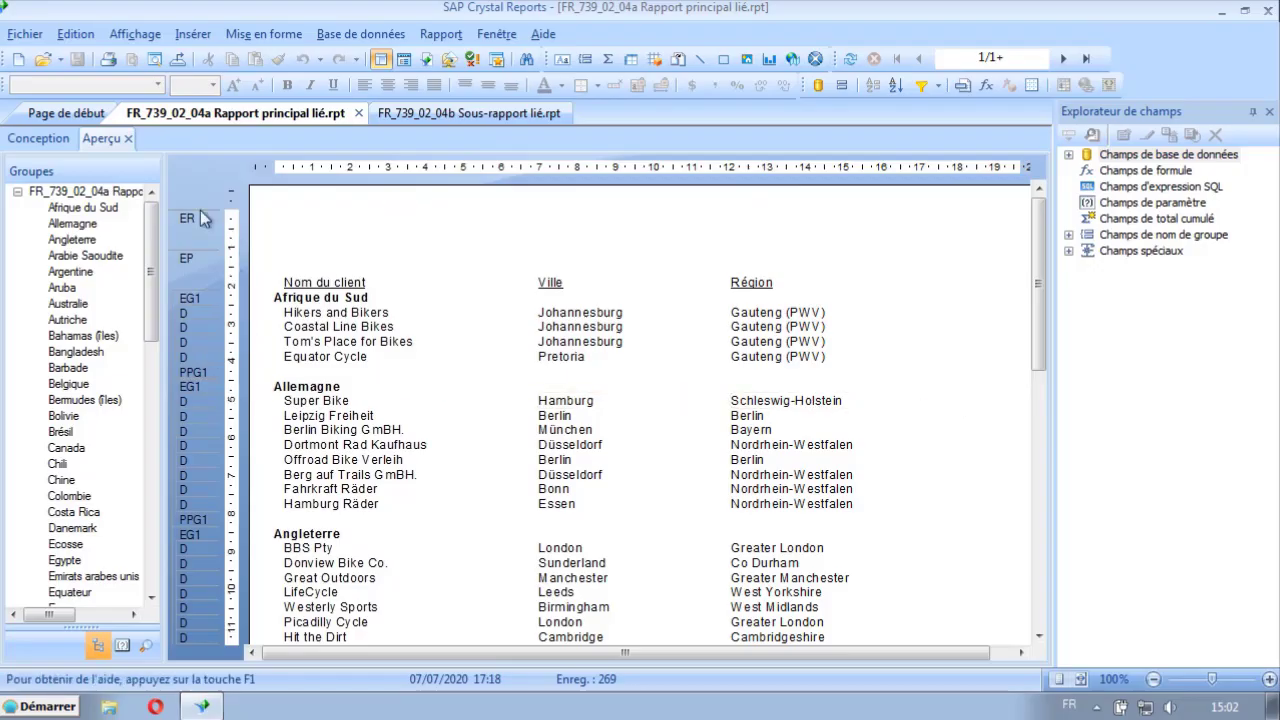
{"action": "left_click", "coordinate": [45, 140]}
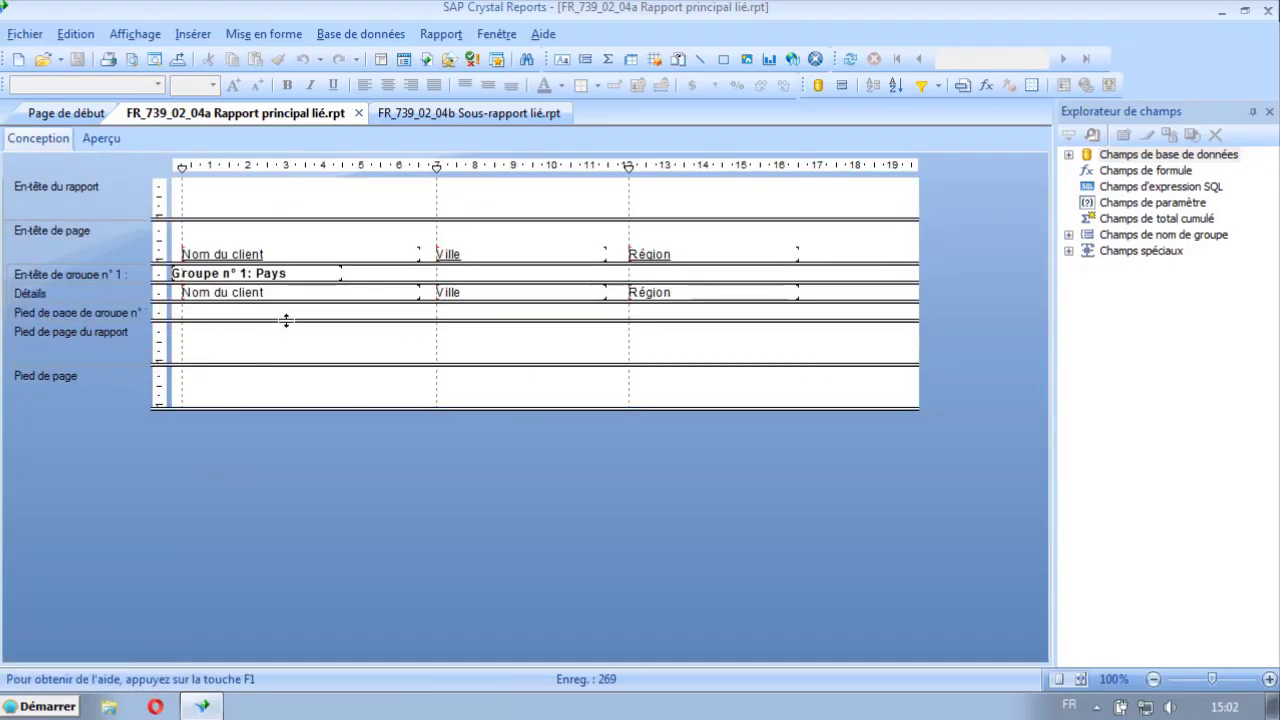
{"action": "left_click_drag", "start_coordinate": [286, 320], "coordinate": [288, 344]}
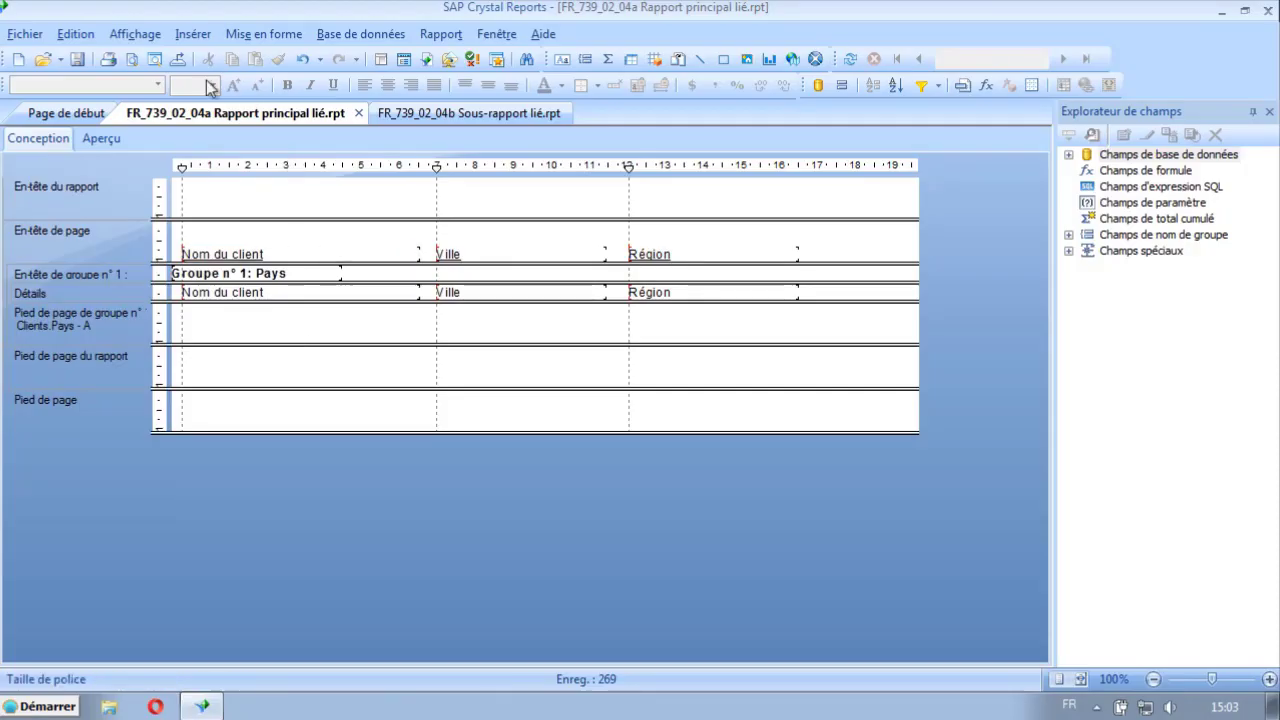
Step: Start inserting a subreport based on the existing report file FR_739_02_04b Sous-rapport lié.rpt
{"action": "left_click", "coordinate": [186, 33]}
{"action": "left_click", "coordinate": [234, 235]}
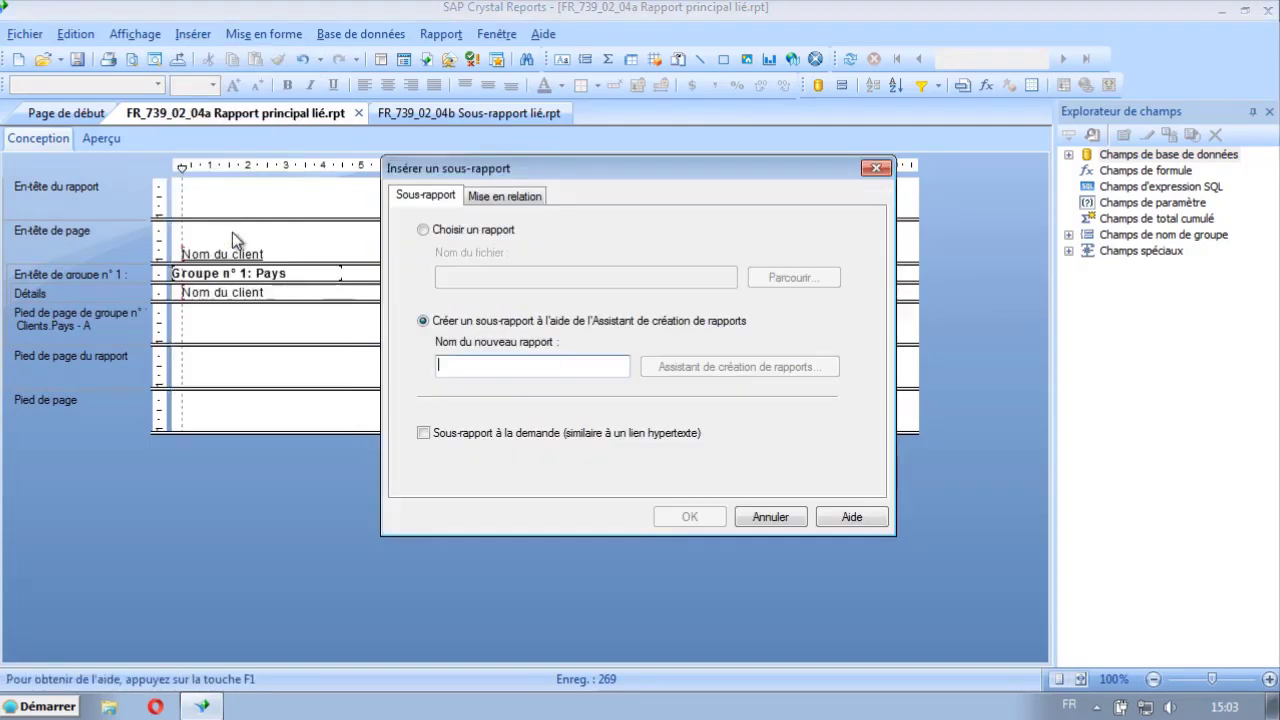
{"action": "left_click", "coordinate": [424, 230]}
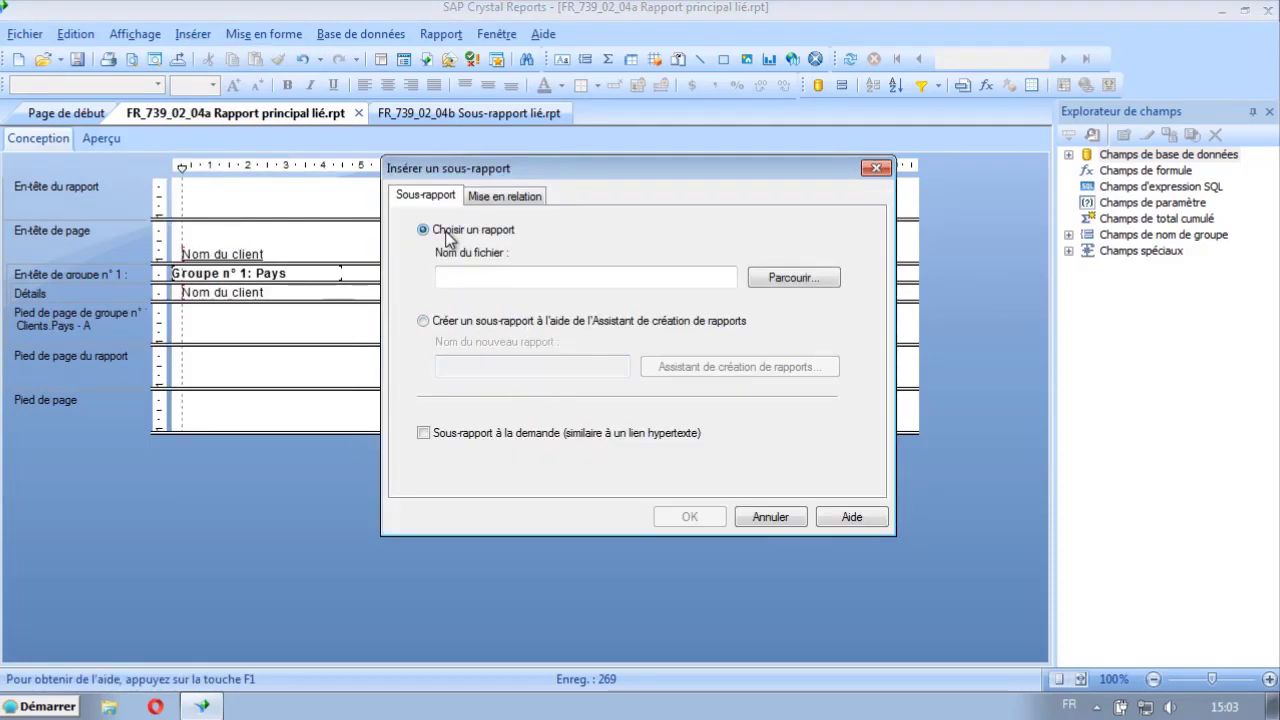
{"action": "left_click", "coordinate": [777, 283]}
{"action": "left_click_drag", "start_coordinate": [911, 294], "coordinate": [912, 466]}
{"action": "left_click", "coordinate": [590, 484]}
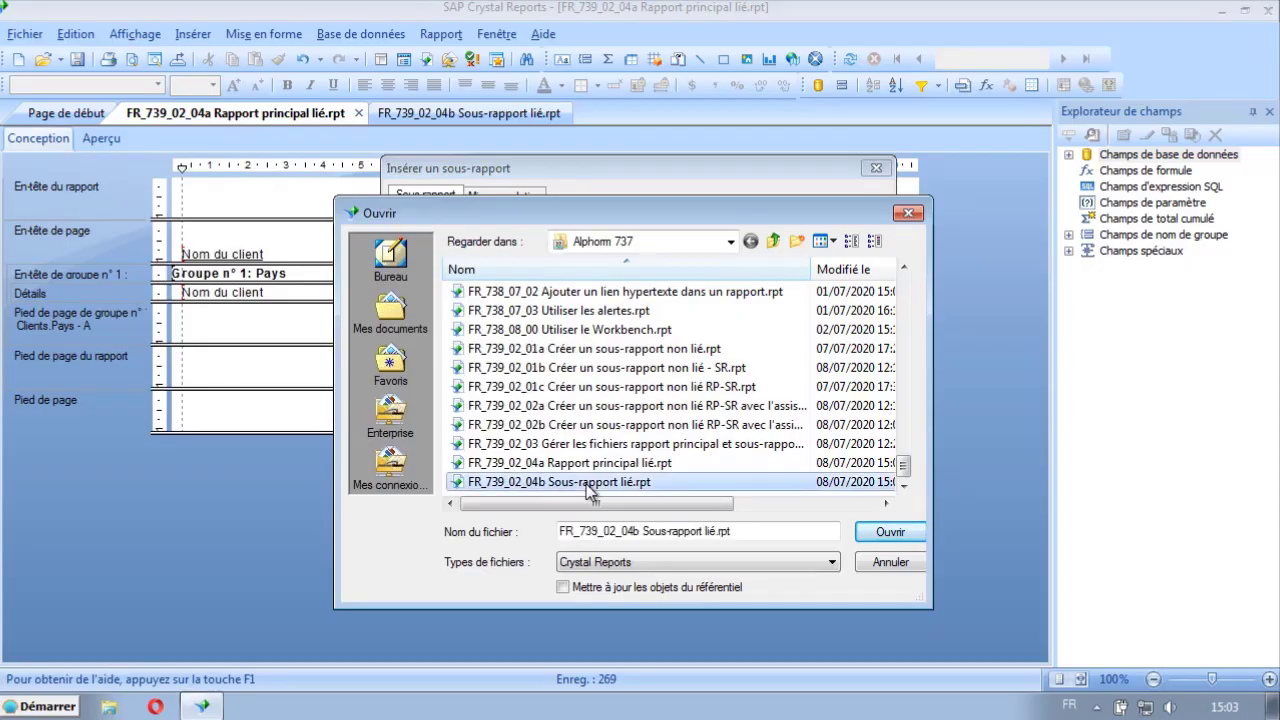
{"action": "left_click", "coordinate": [879, 530]}
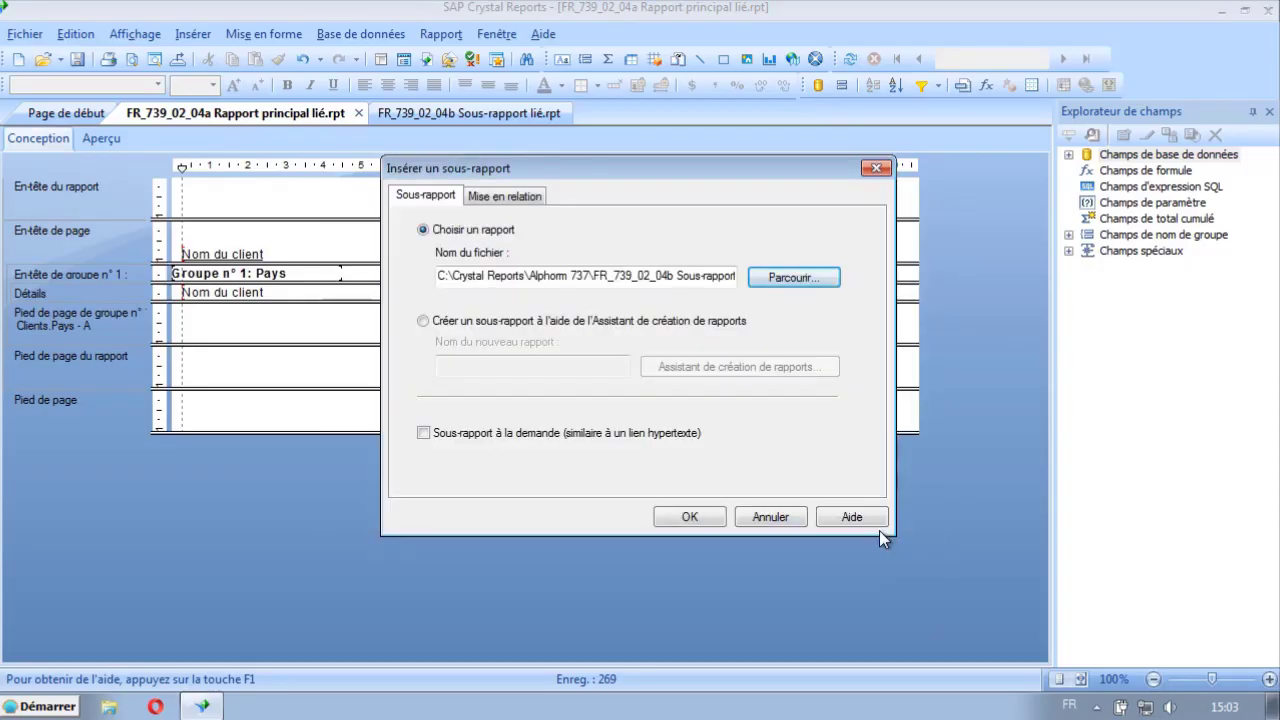
Step: Link the subreport to the main report on Clients.Pays, selecting its data by the Pays field, and confirm the insertion
{"action": "left_click", "coordinate": [505, 198]}
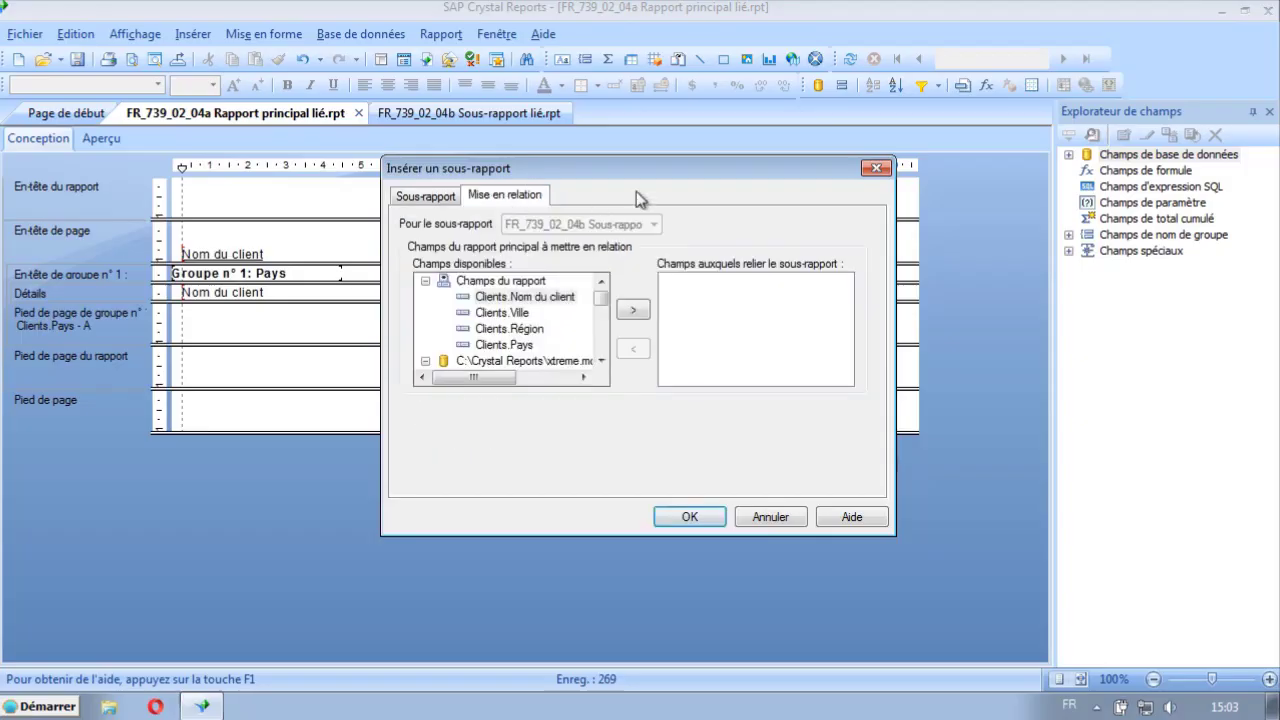
{"action": "left_click_drag", "start_coordinate": [641, 173], "coordinate": [520, 165]}
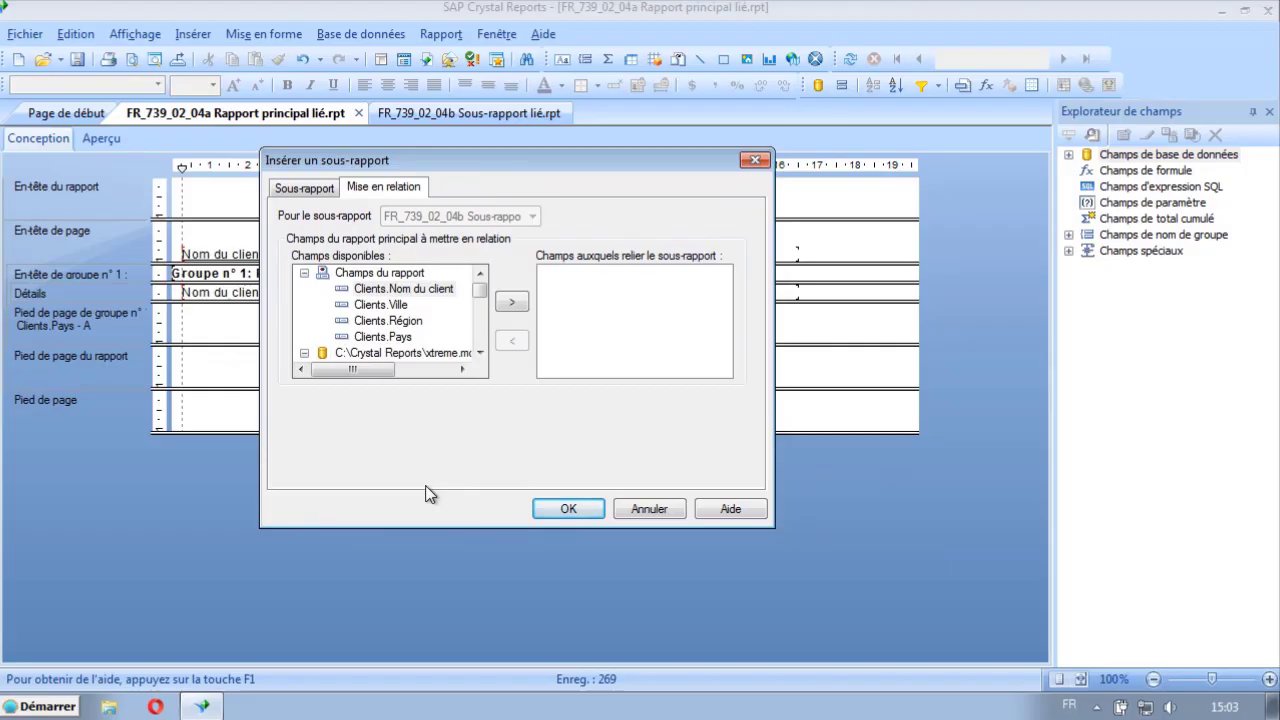
{"action": "left_click", "coordinate": [390, 338]}
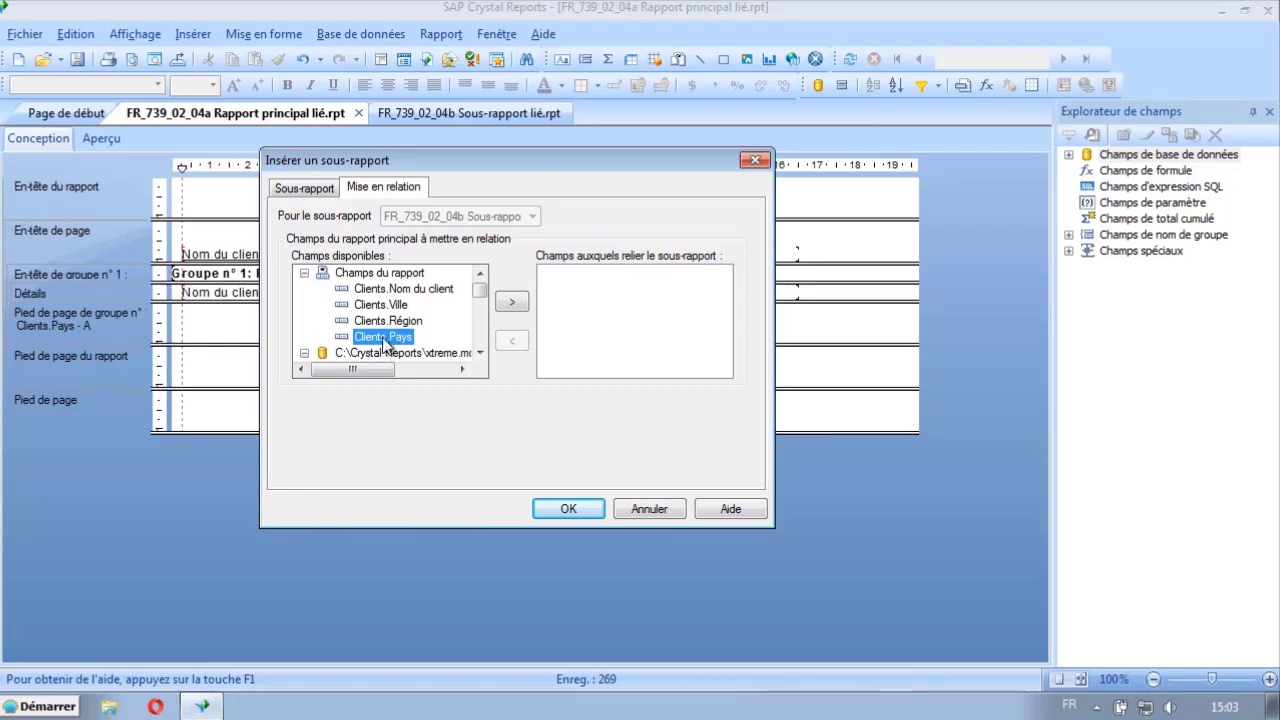
{"action": "left_click", "coordinate": [512, 303]}
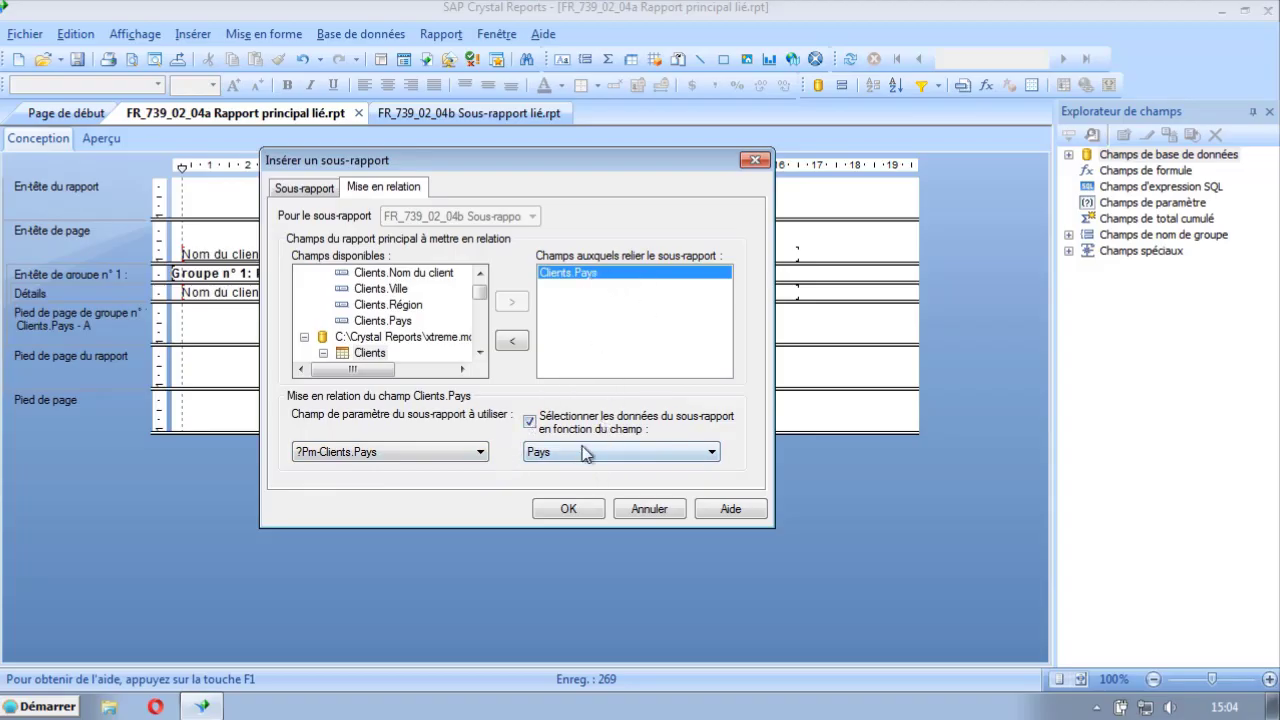
{"action": "left_click", "coordinate": [568, 510]}
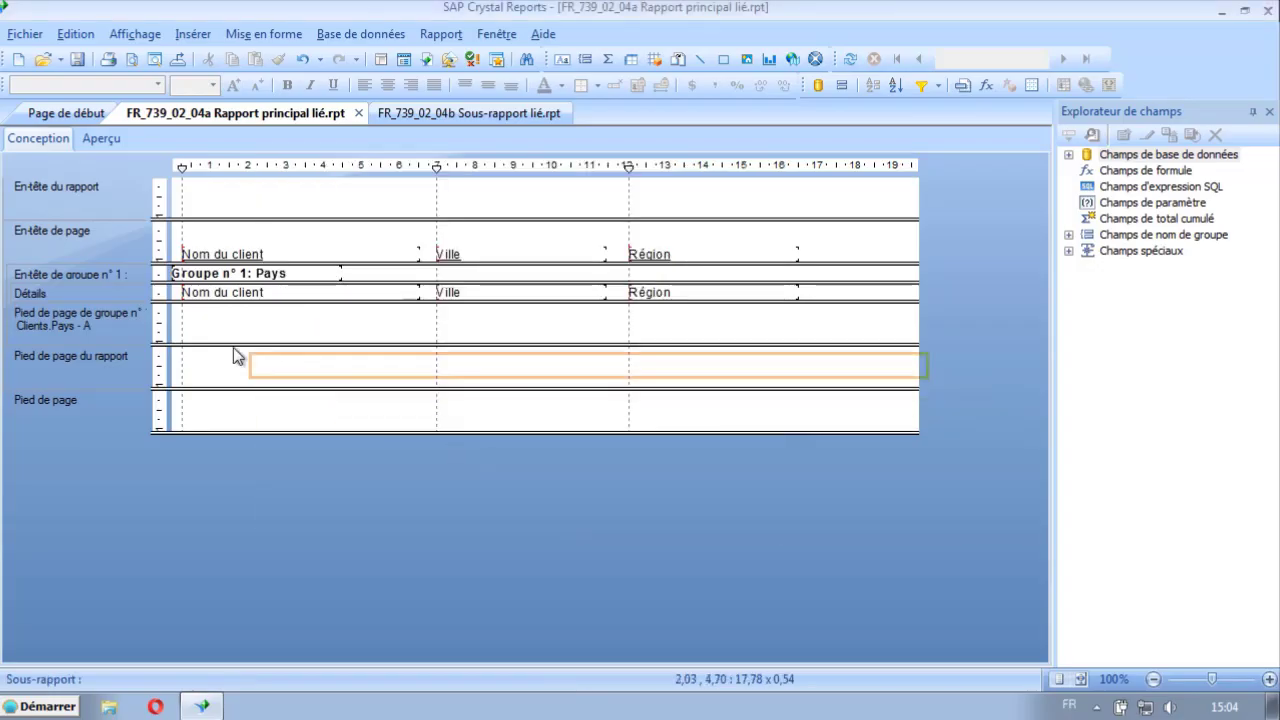
Step: Place the subreport in the Pays group footer section and preview the main report
{"action": "left_click", "coordinate": [187, 326]}
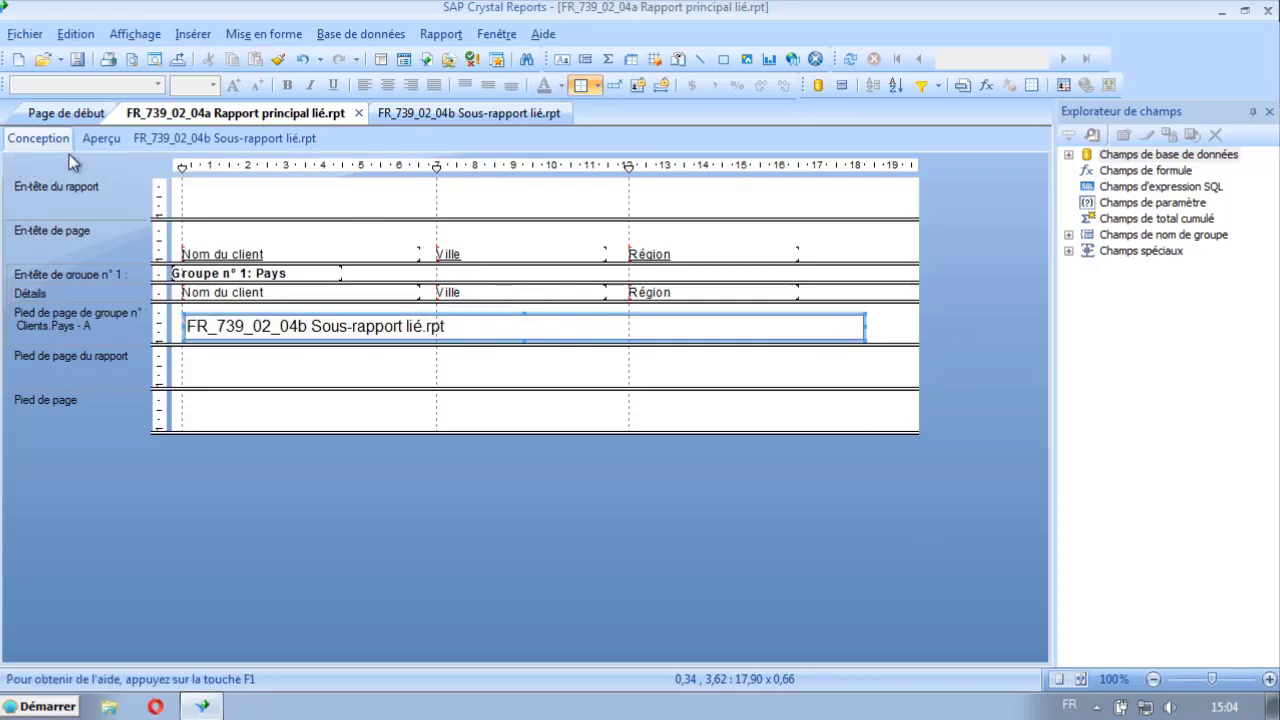
{"action": "left_click", "coordinate": [92, 144]}
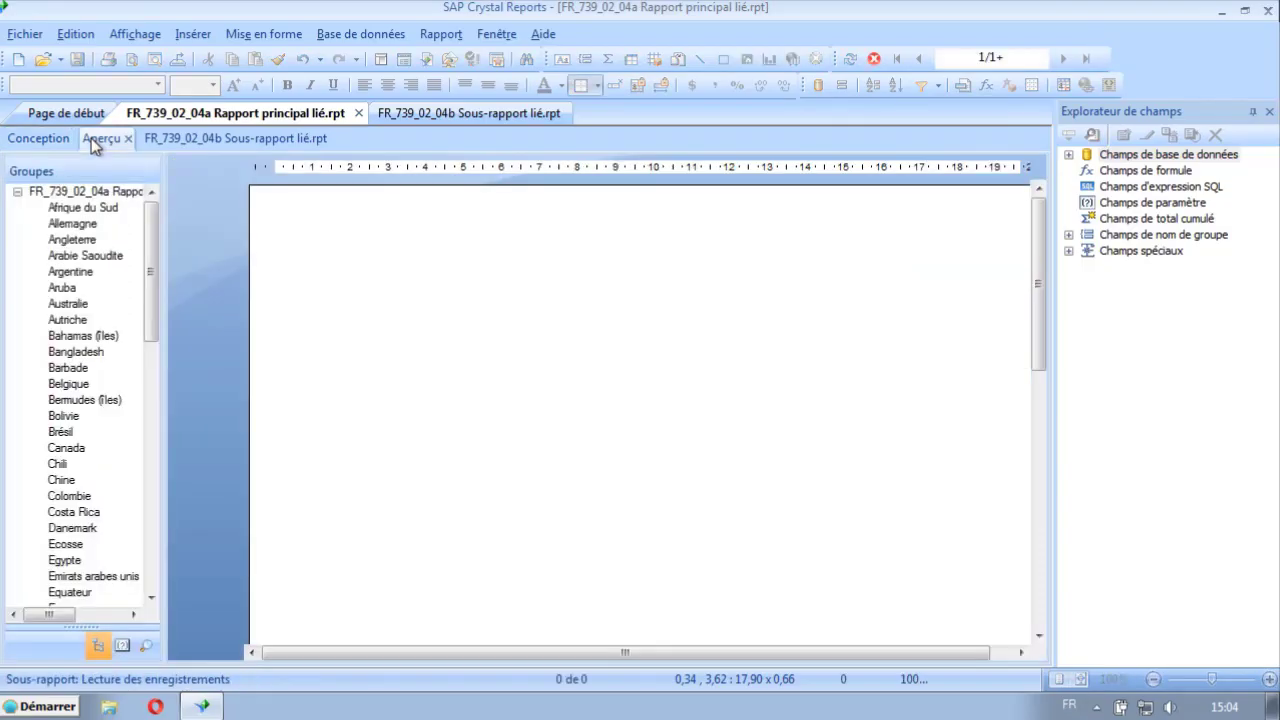
{"action": "left_click", "coordinate": [405, 213]}
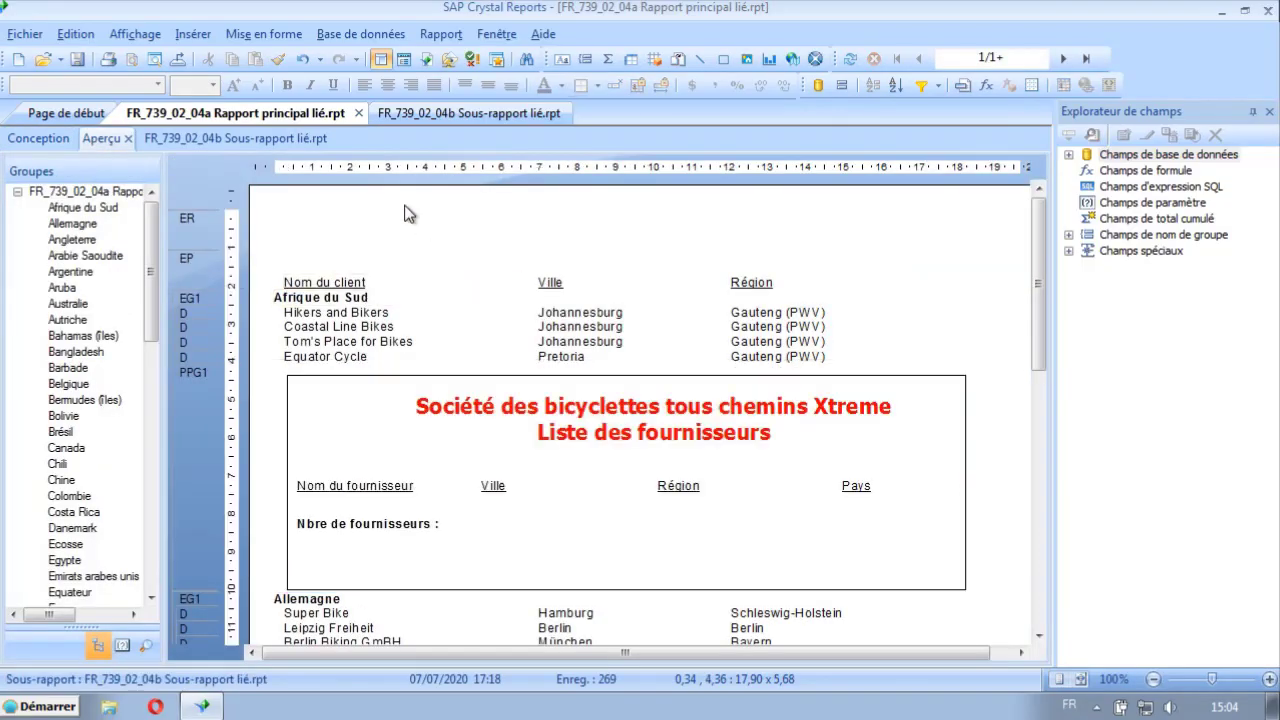
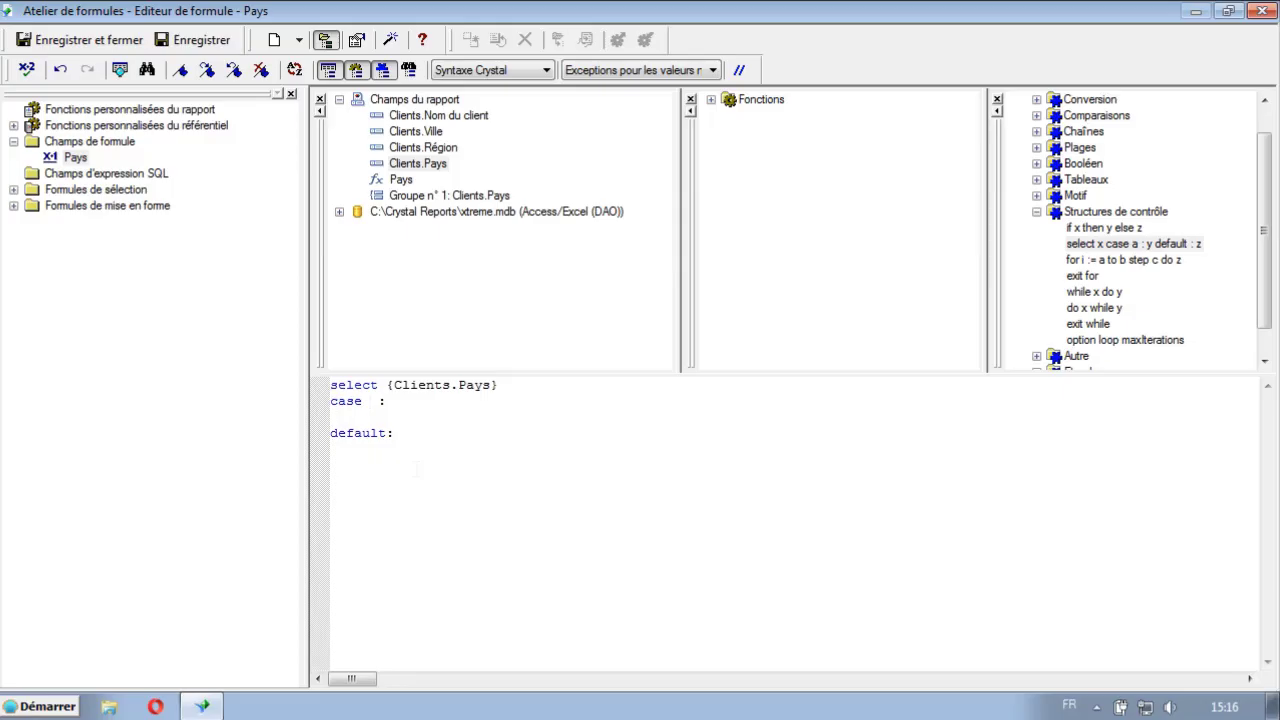
Step: Insert "Etats-Unis d'Amérique" from the browsed Clients.Pays data as the value of the formula's first case
{"action": "left_click", "coordinate": [433, 170]}
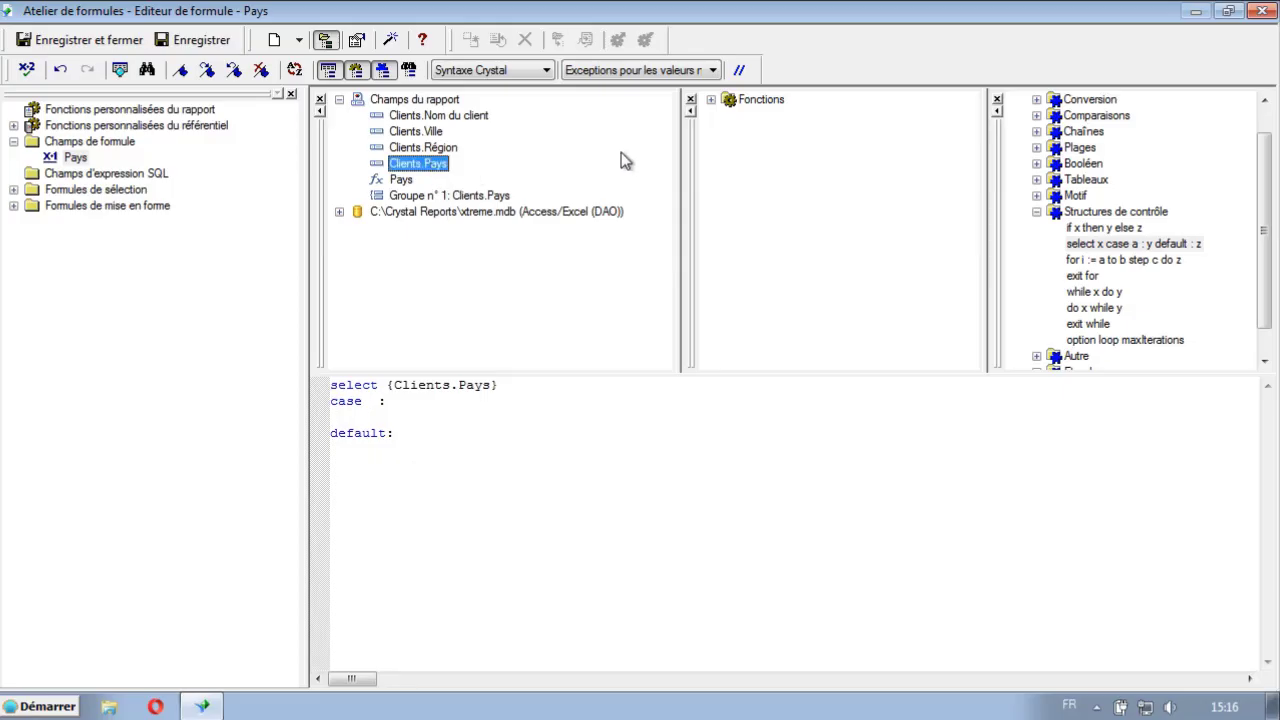
{"action": "right_click", "coordinate": [433, 172]}
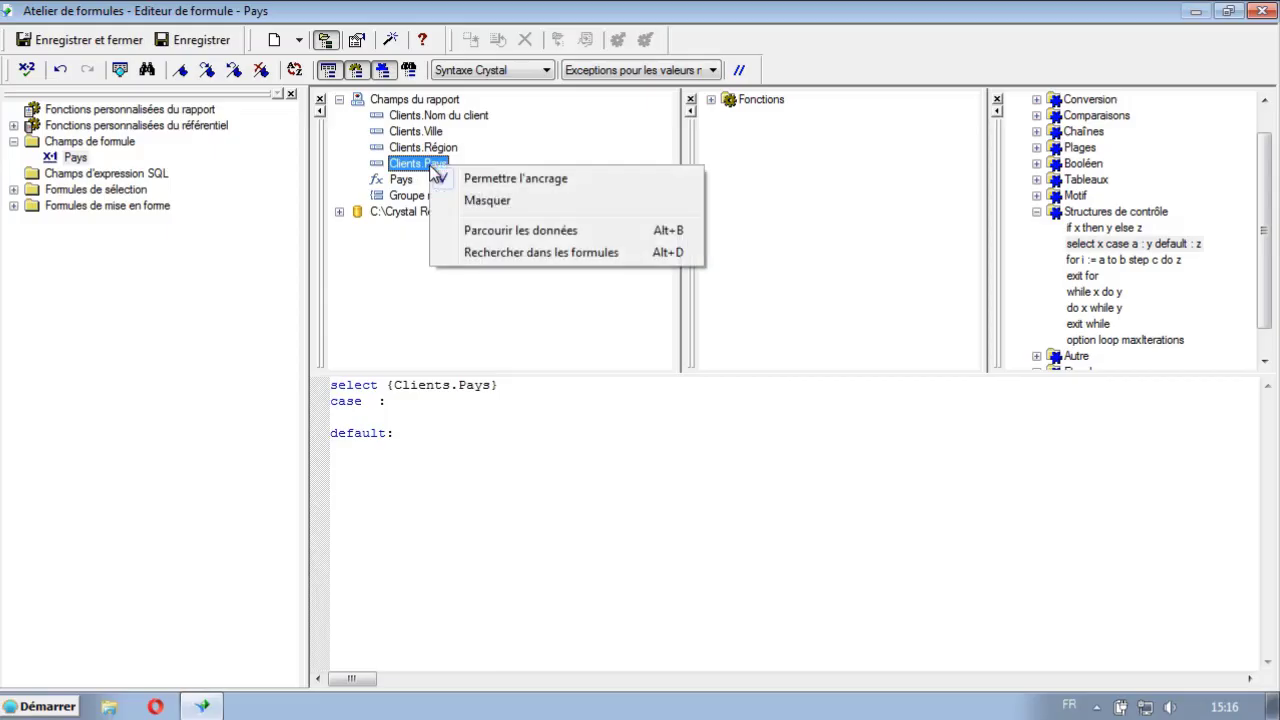
{"action": "left_click", "coordinate": [546, 236]}
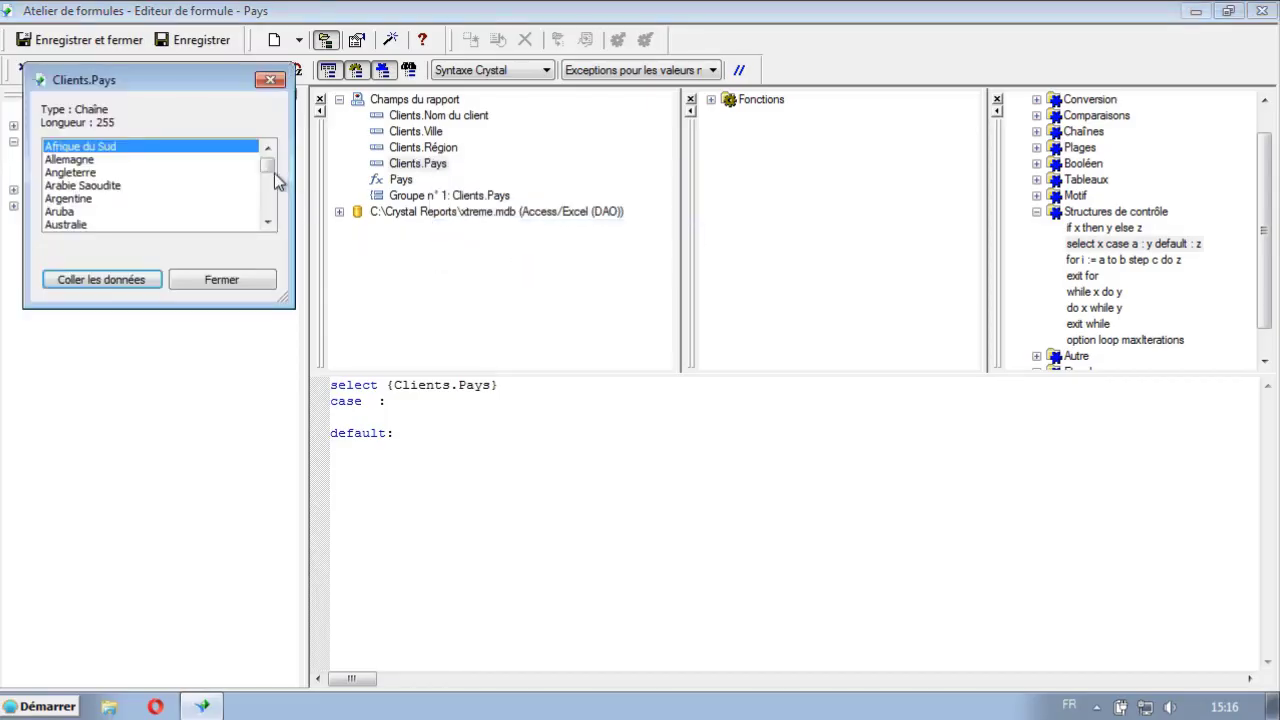
{"action": "mouse_move", "coordinate": [273, 178]}
{"action": "left_mouse_down"}
{"action": "mouse_move", "coordinate": [270, 193]}
{"action": "mouse_move", "coordinate": [271, 178]}
{"action": "left_mouse_up"}
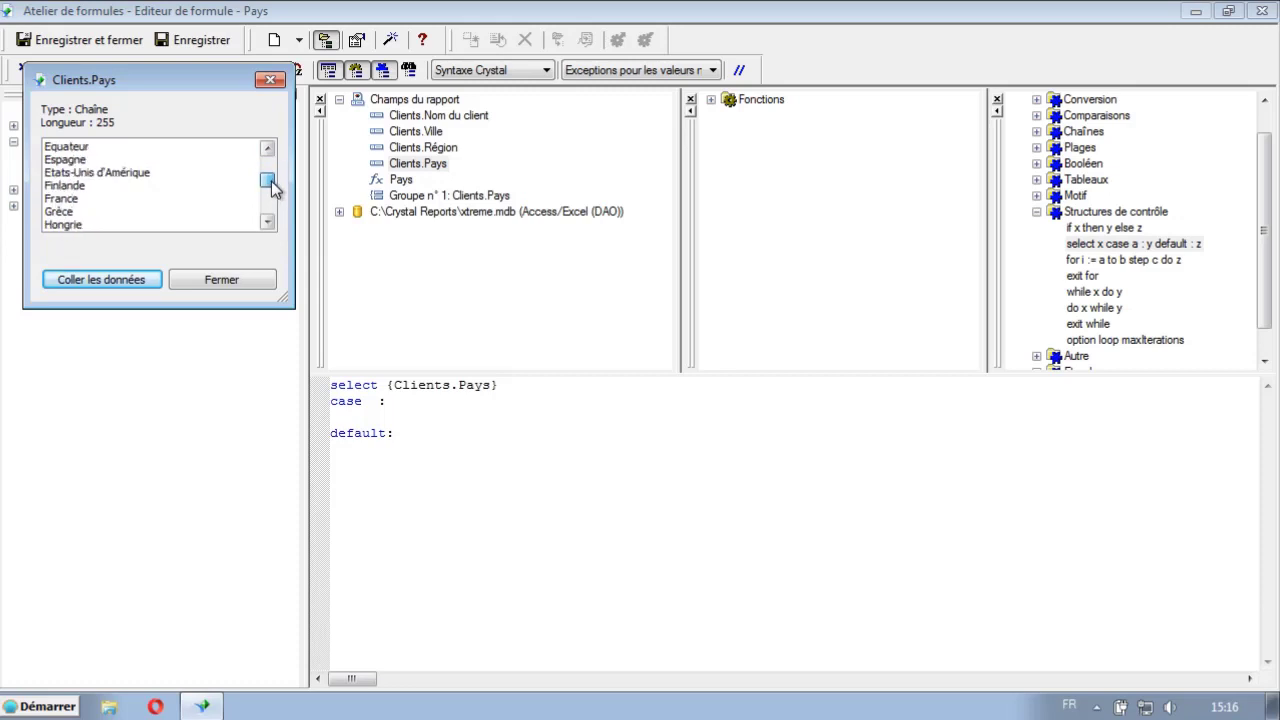
{"action": "left_click", "coordinate": [140, 185]}
{"action": "left_click", "coordinate": [140, 172]}
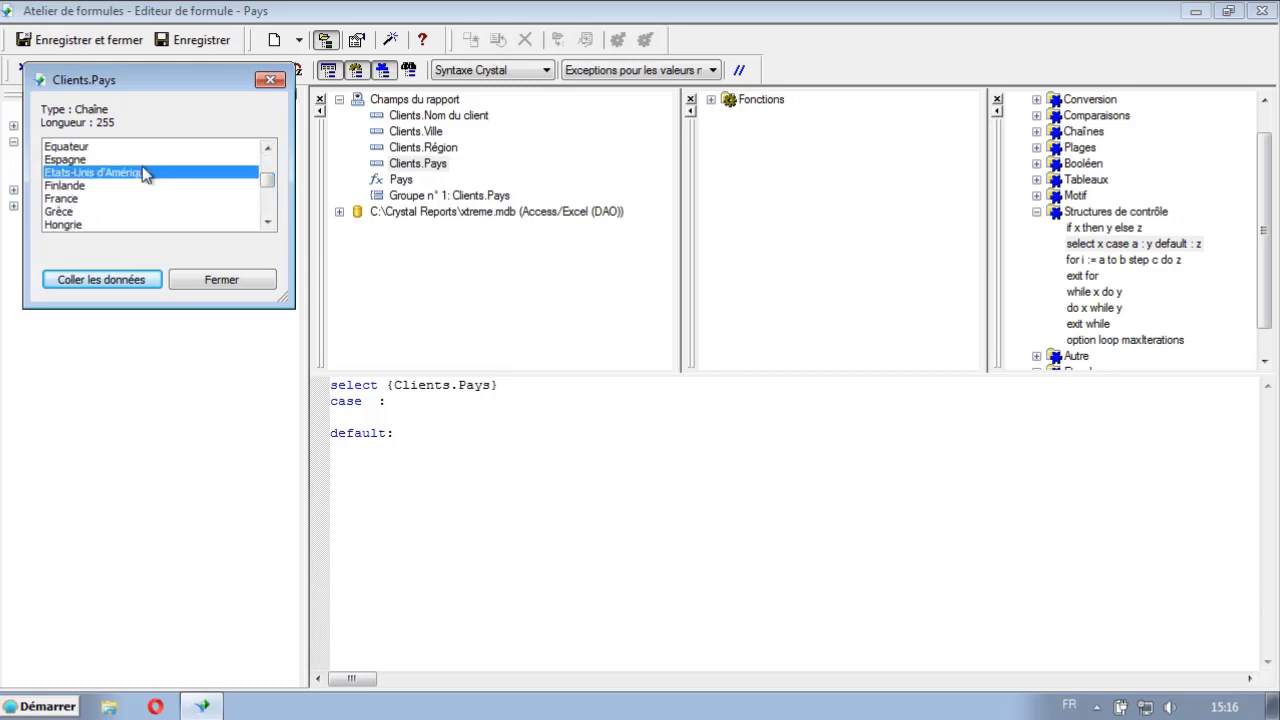
{"action": "left_click", "coordinate": [136, 280]}
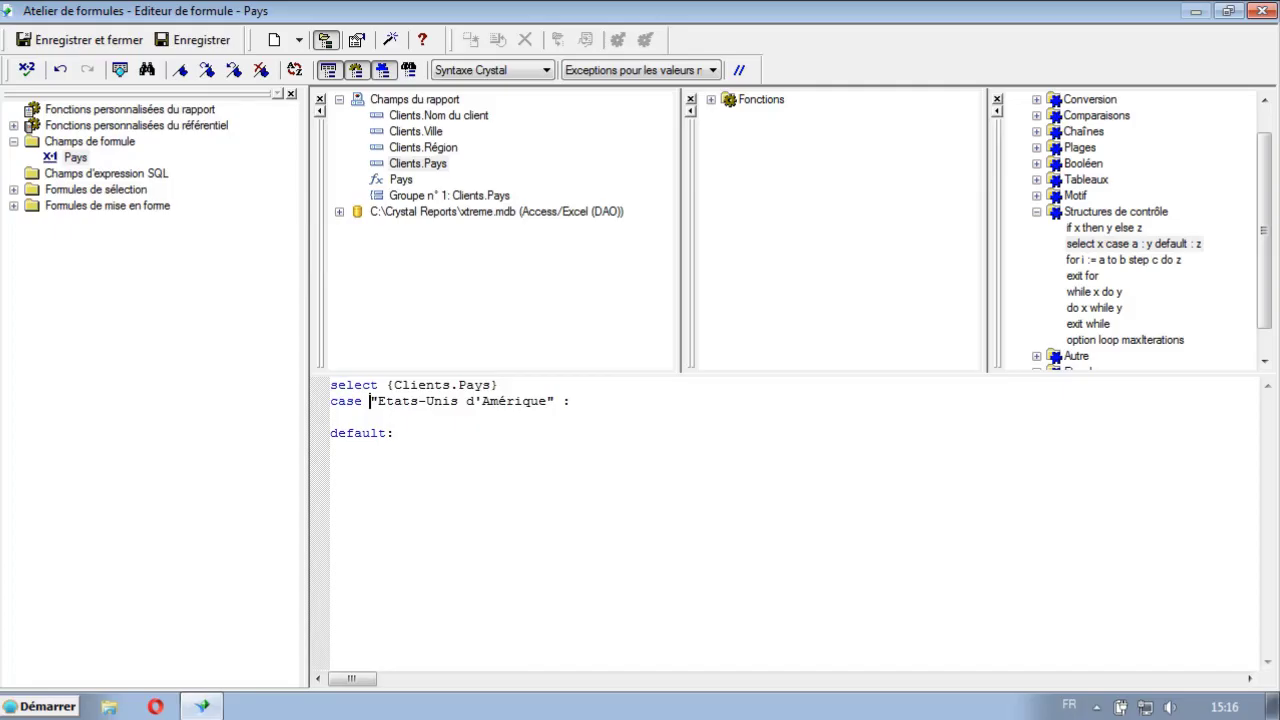
Step: Make the first case return "Etats-Unis", reusing the text copied from its case value
{"action": "left_click_drag", "start_coordinate": [370, 400], "coordinate": [458, 403]}
{"action": "key", "text": "ctrl+c"}
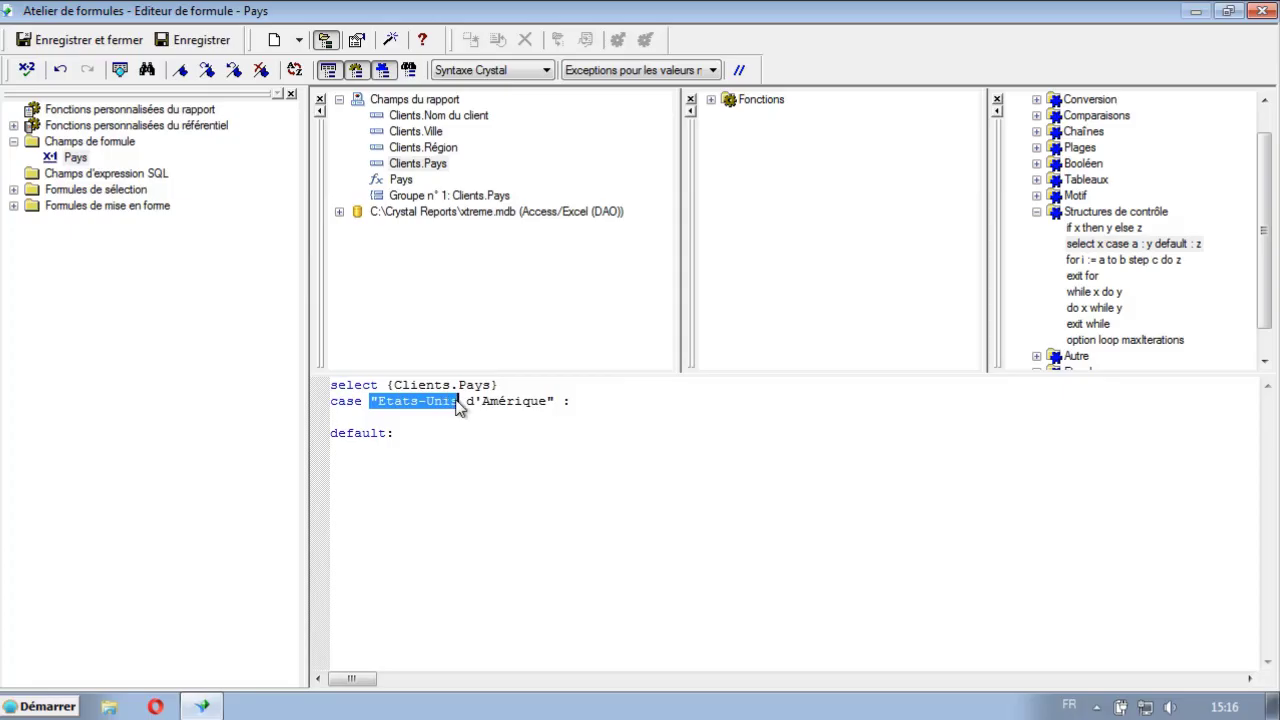
{"action": "left_click", "coordinate": [578, 401]}
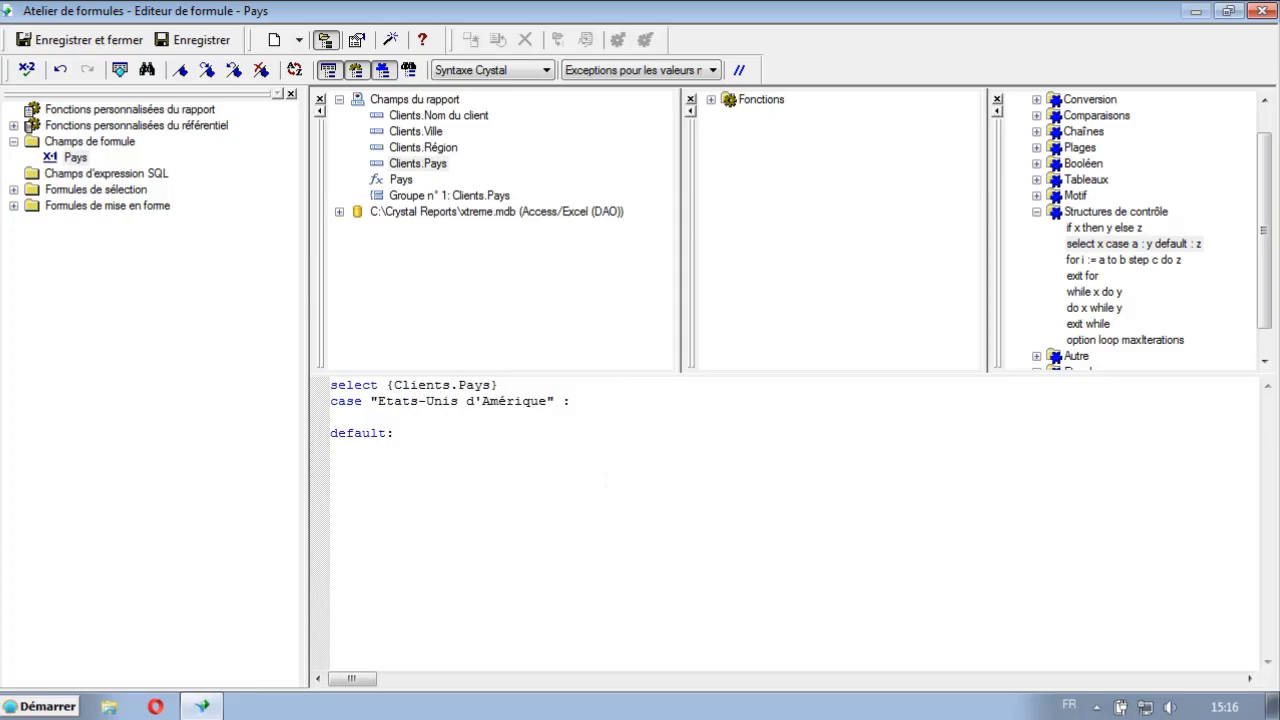
{"action": "key", "text": "ctrl+v"}
{"action": "type", "text": "\""}
{"action": "key", "text": "Down"}
Step: Add a second case to the formula with "Angleterre" pasted from the browsed Clients.Pays data
{"action": "type", "text": "case"}
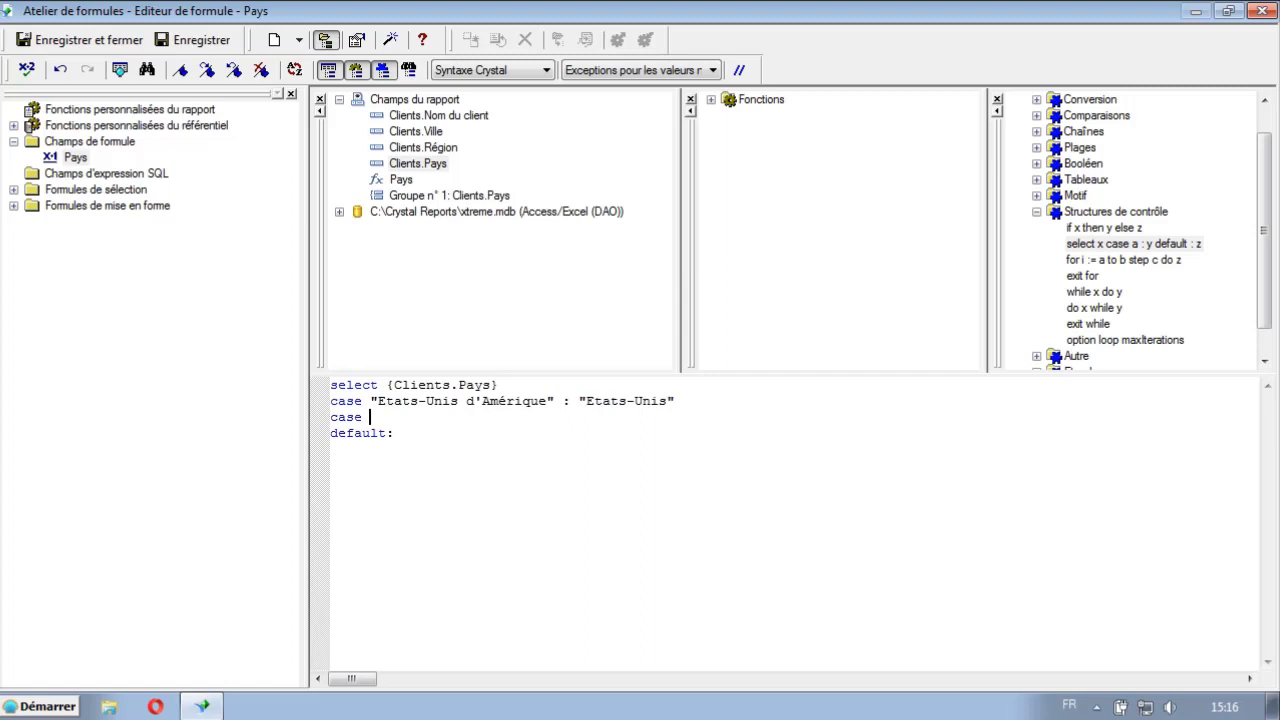
{"action": "right_click", "coordinate": [422, 168]}
{"action": "left_click", "coordinate": [489, 232]}
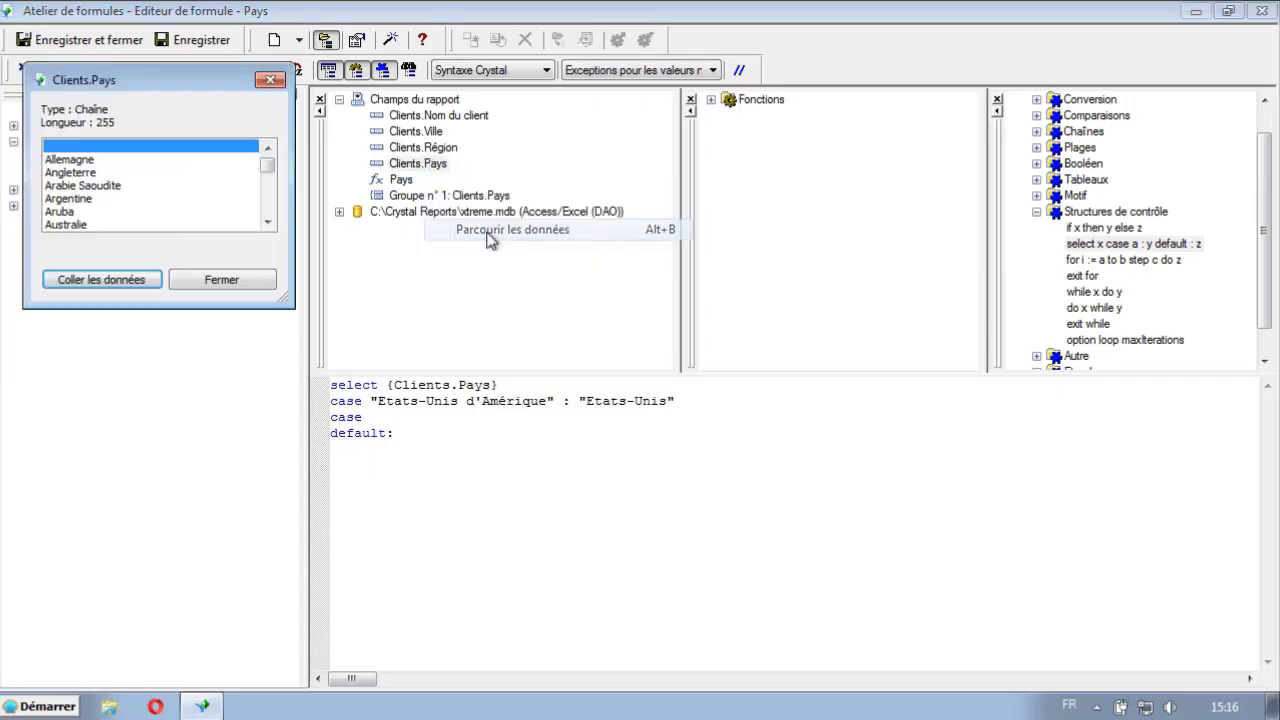
{"action": "left_click", "coordinate": [100, 174]}
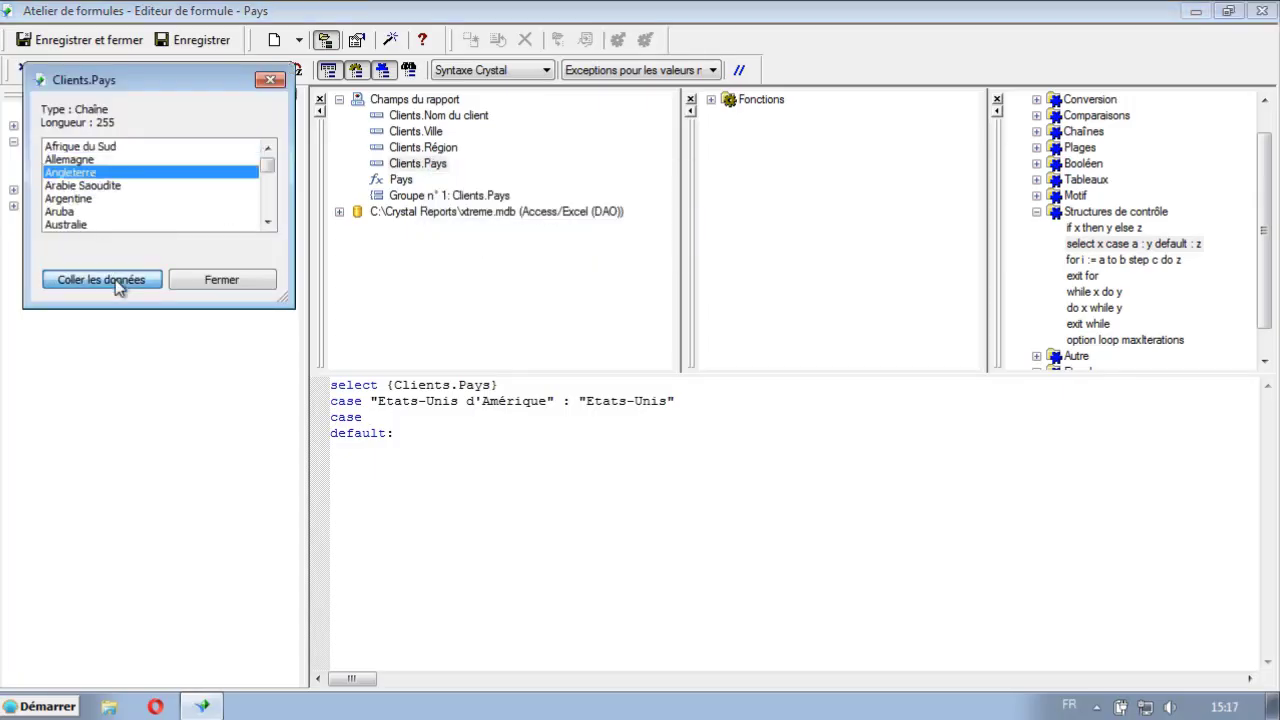
{"action": "left_click", "coordinate": [110, 281]}
Step: Add "Ecosse" from the Clients.Pays data to the second case, separated by a comma
{"action": "type", "text": ","}
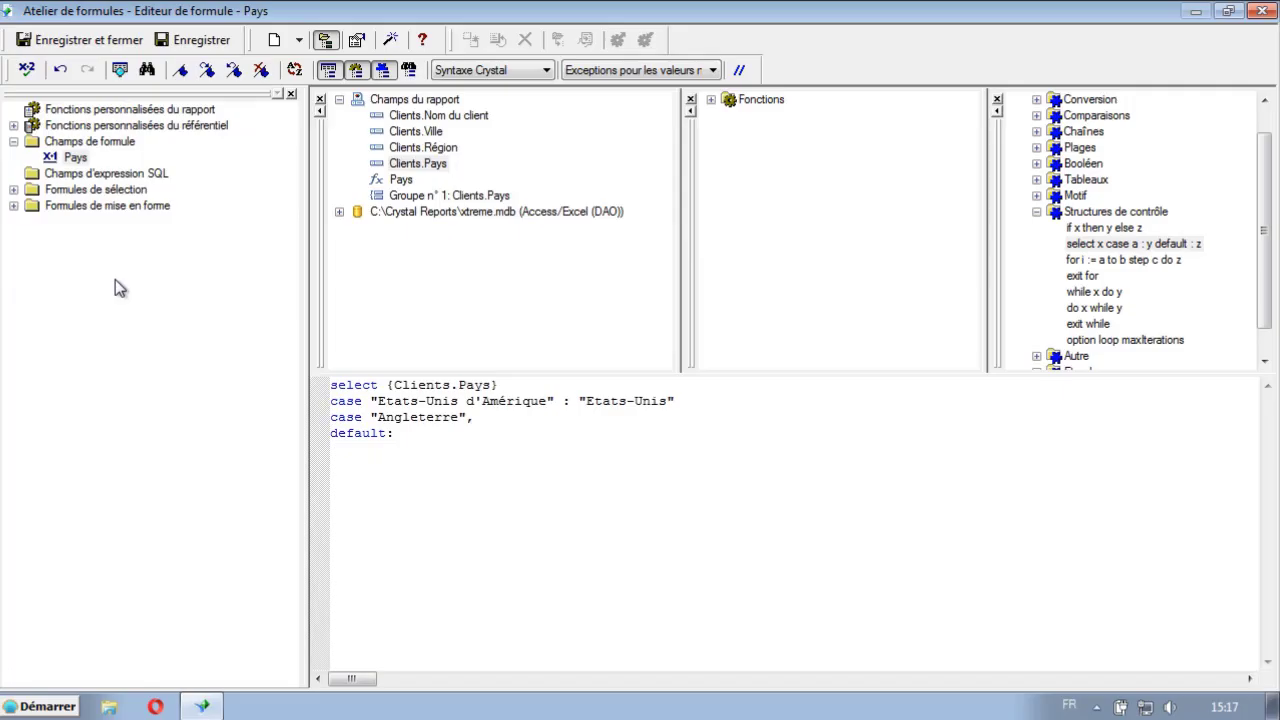
{"action": "right_click", "coordinate": [432, 167]}
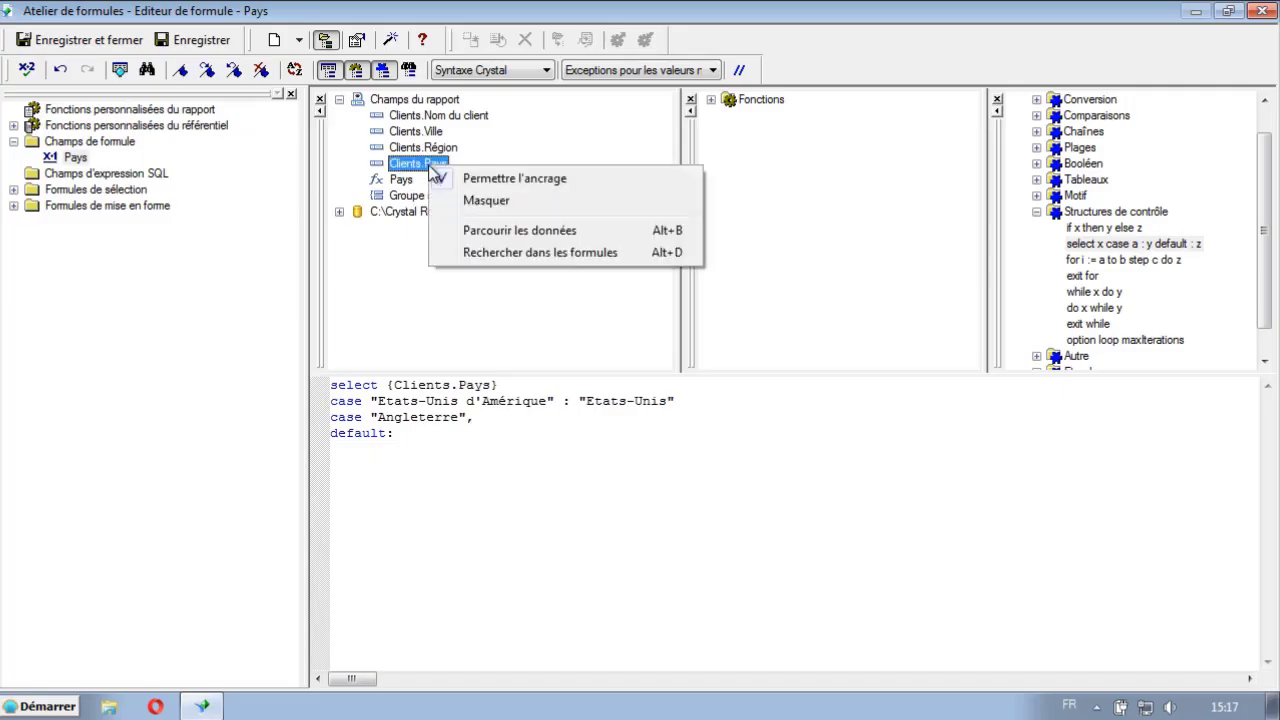
{"action": "left_click", "coordinate": [520, 231]}
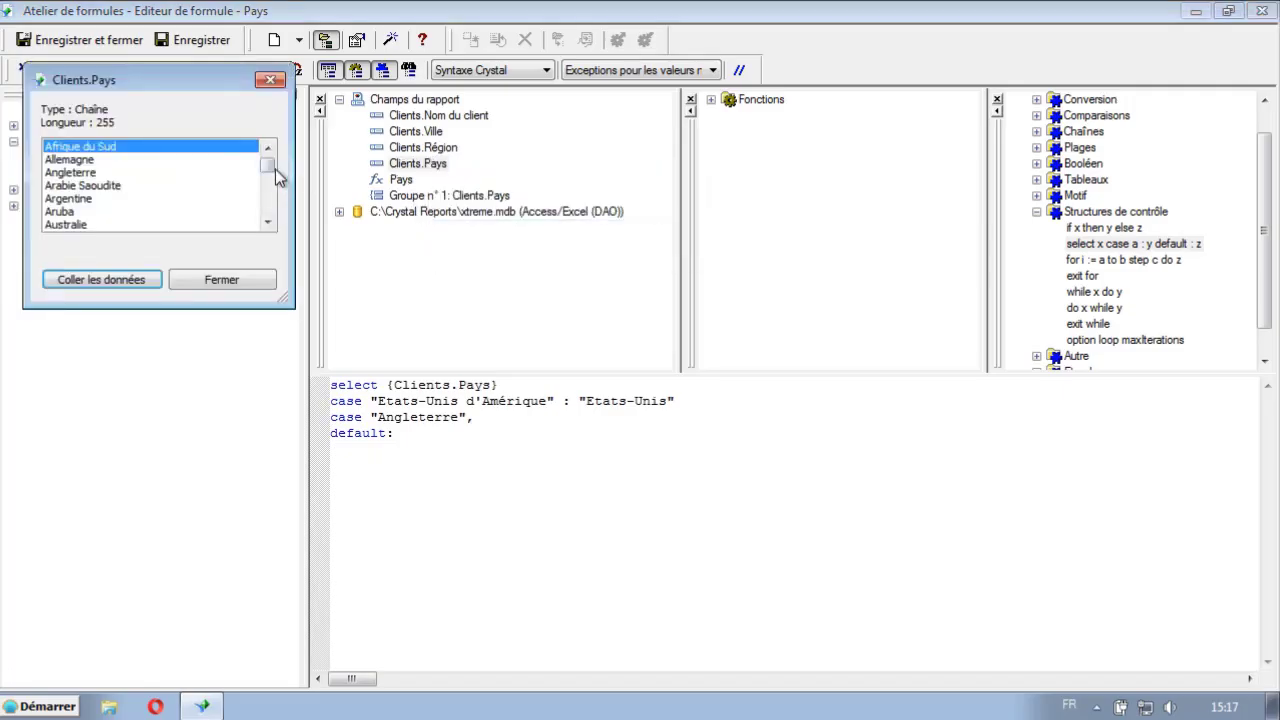
{"action": "left_click_drag", "start_coordinate": [275, 169], "coordinate": [272, 183]}
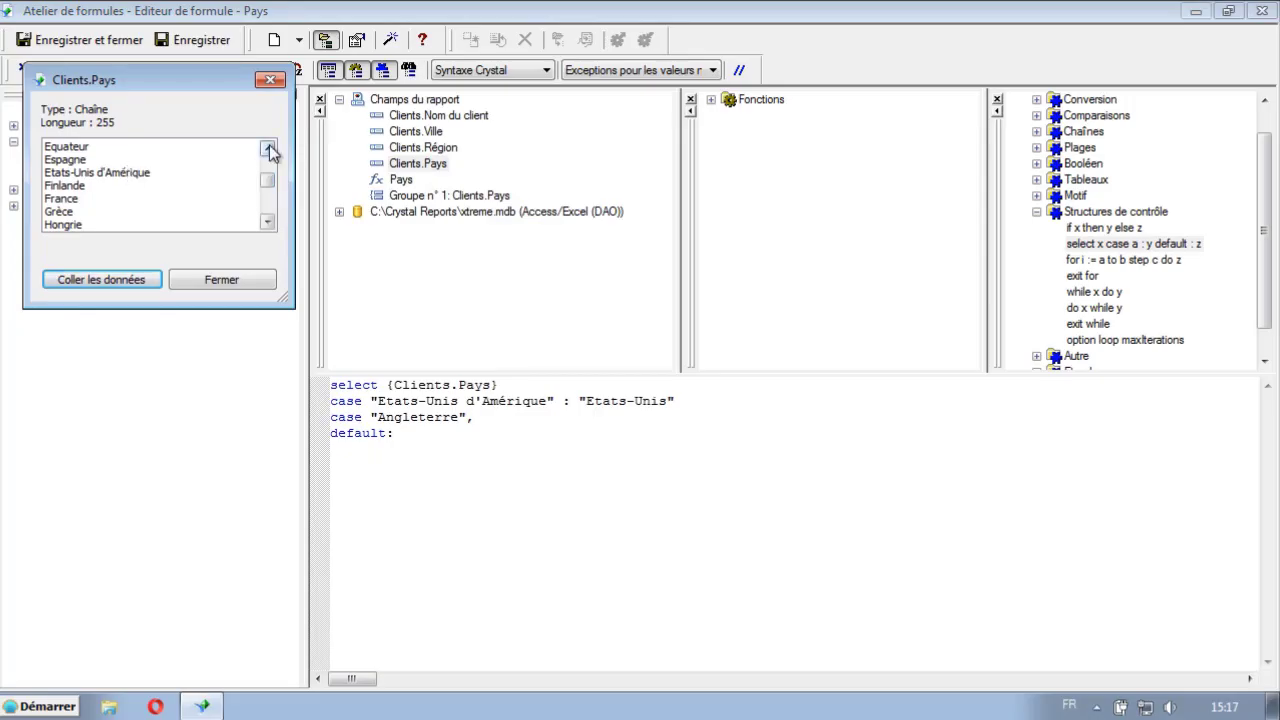
{"action": "left_click", "coordinate": [268, 148]}
{"action": "left_click", "coordinate": [268, 148]}
{"action": "left_click", "coordinate": [268, 148]}
{"action": "left_click", "coordinate": [268, 148]}
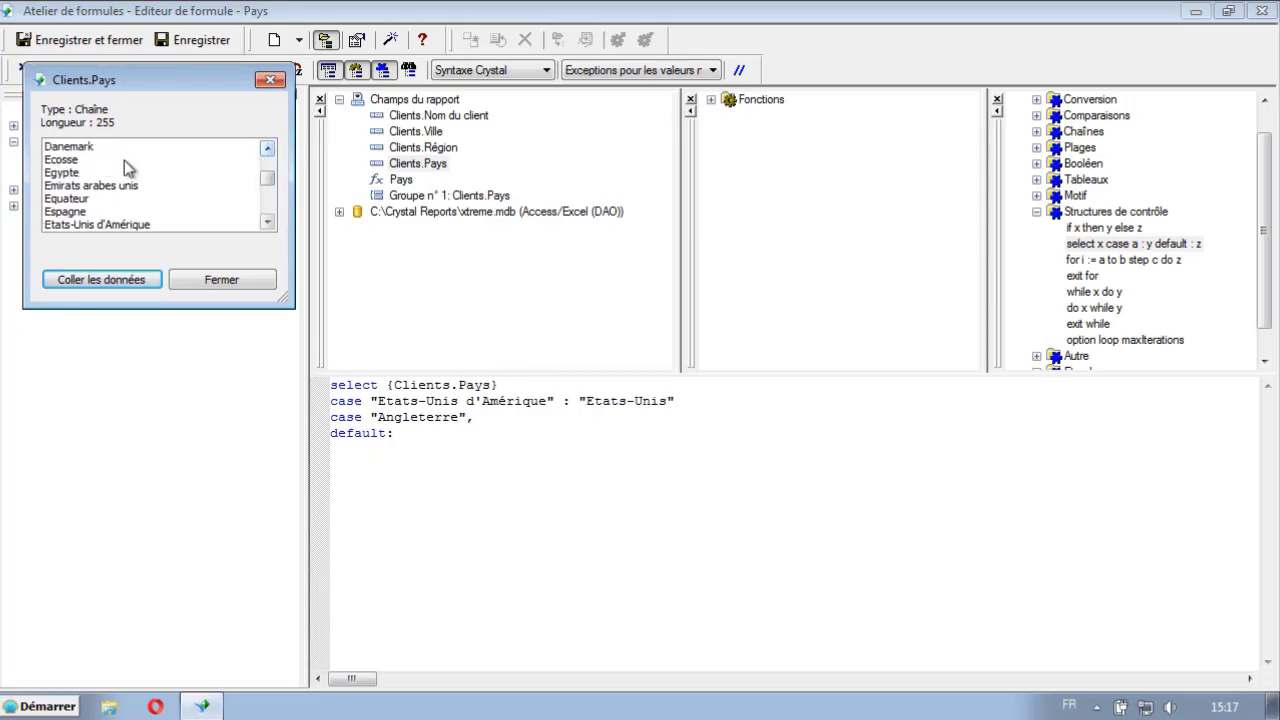
{"action": "double_click", "coordinate": [108, 162]}
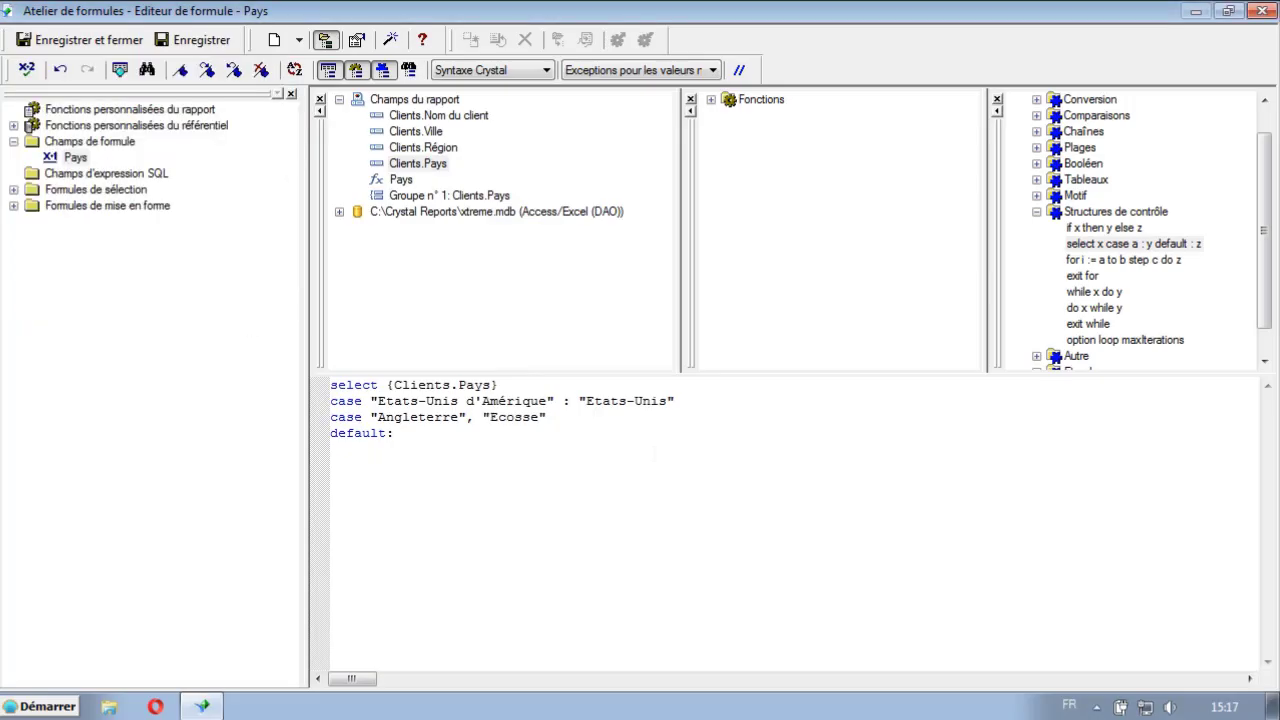
Step: Add "Irlande du Nord (Ulster)" from the Clients.Pays data to the second case, separated by a comma
{"action": "type", "text": ","}
{"action": "left_click", "coordinate": [414, 168]}
{"action": "right_click", "coordinate": [414, 168]}
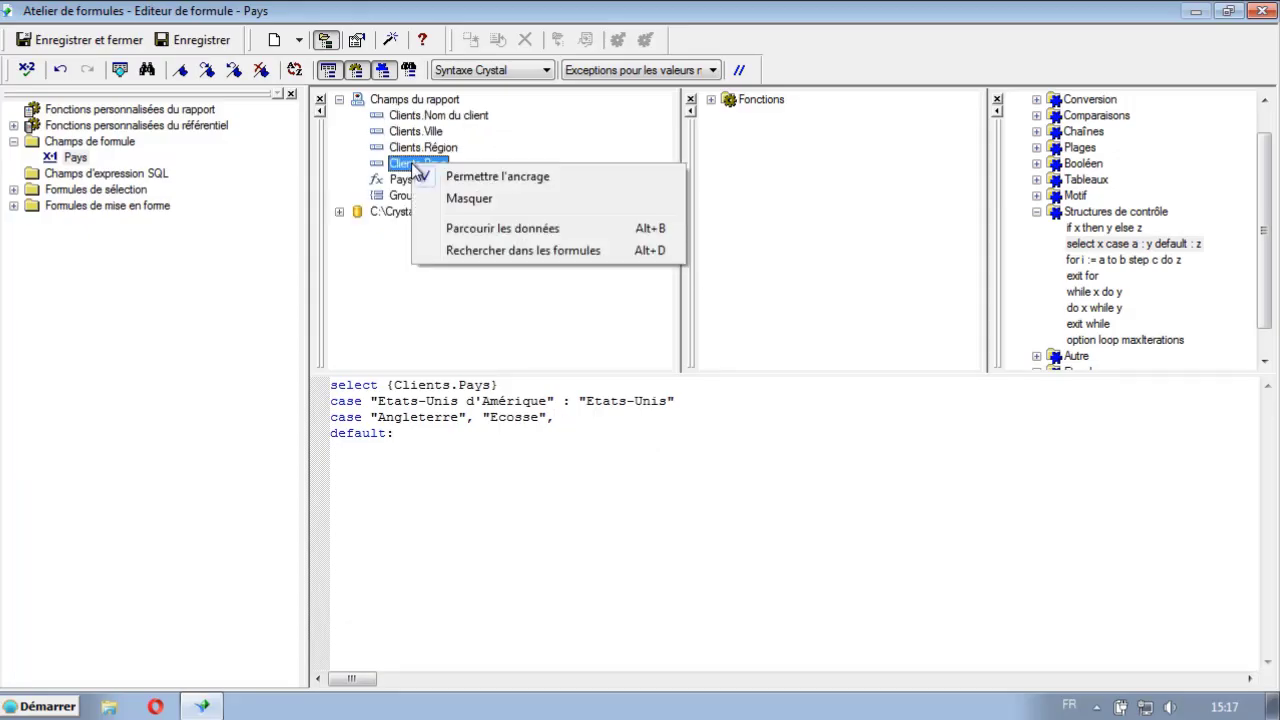
{"action": "left_click", "coordinate": [486, 229]}
{"action": "left_click_drag", "start_coordinate": [268, 229], "coordinate": [268, 235]}
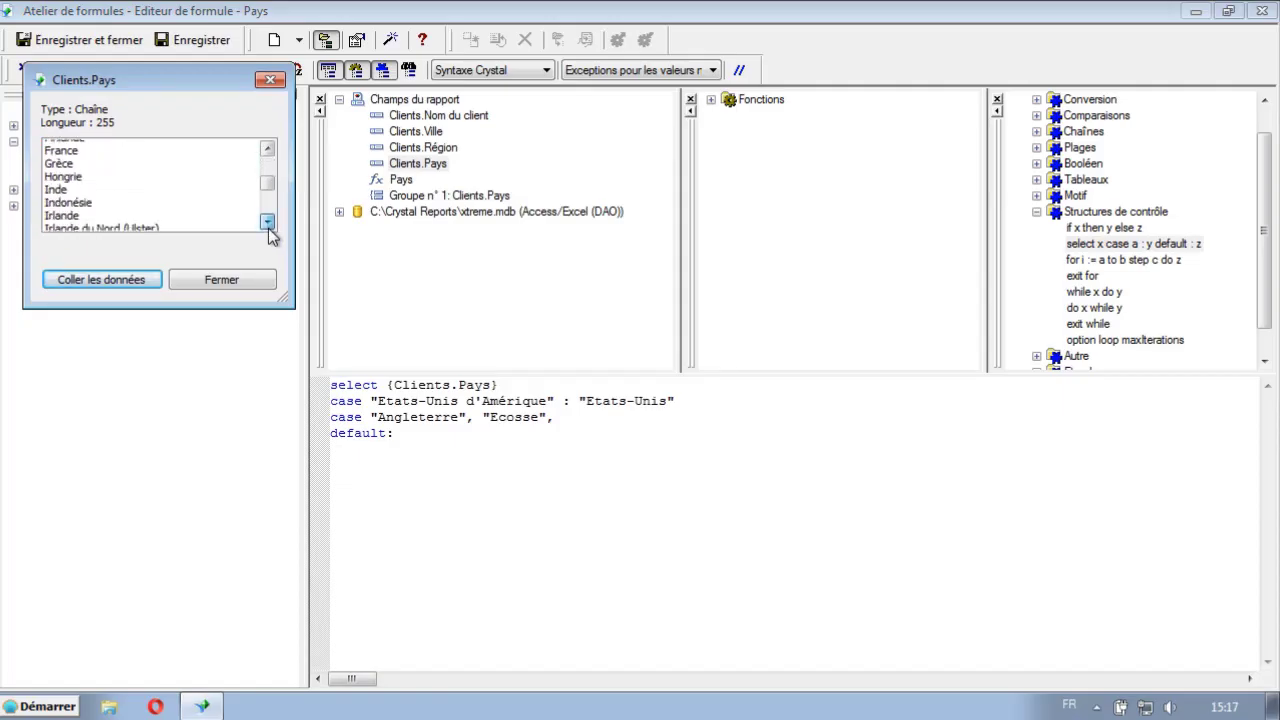
{"action": "double_click", "coordinate": [134, 220]}
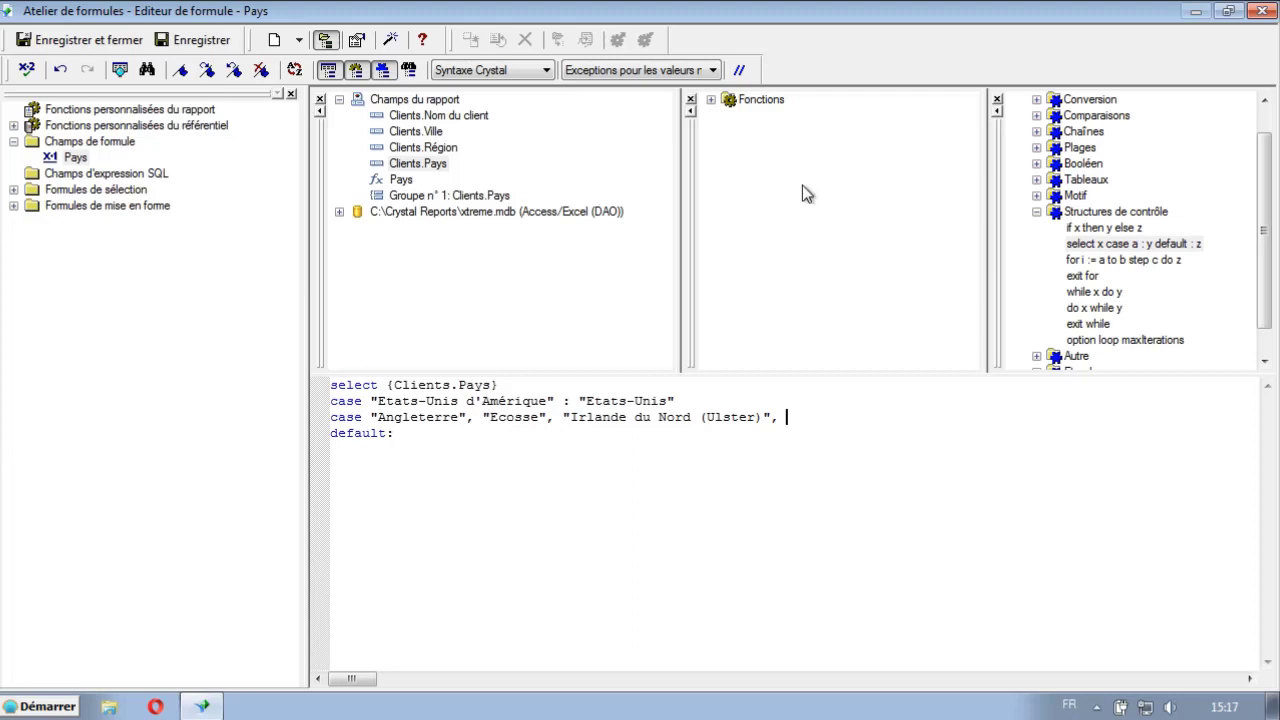
Step: Add "Pays de Galles" from the Clients.Pays data to the second case and make that case return "Royaume-Uni"
{"action": "left_click", "coordinate": [434, 165]}
{"action": "right_click", "coordinate": [437, 172]}
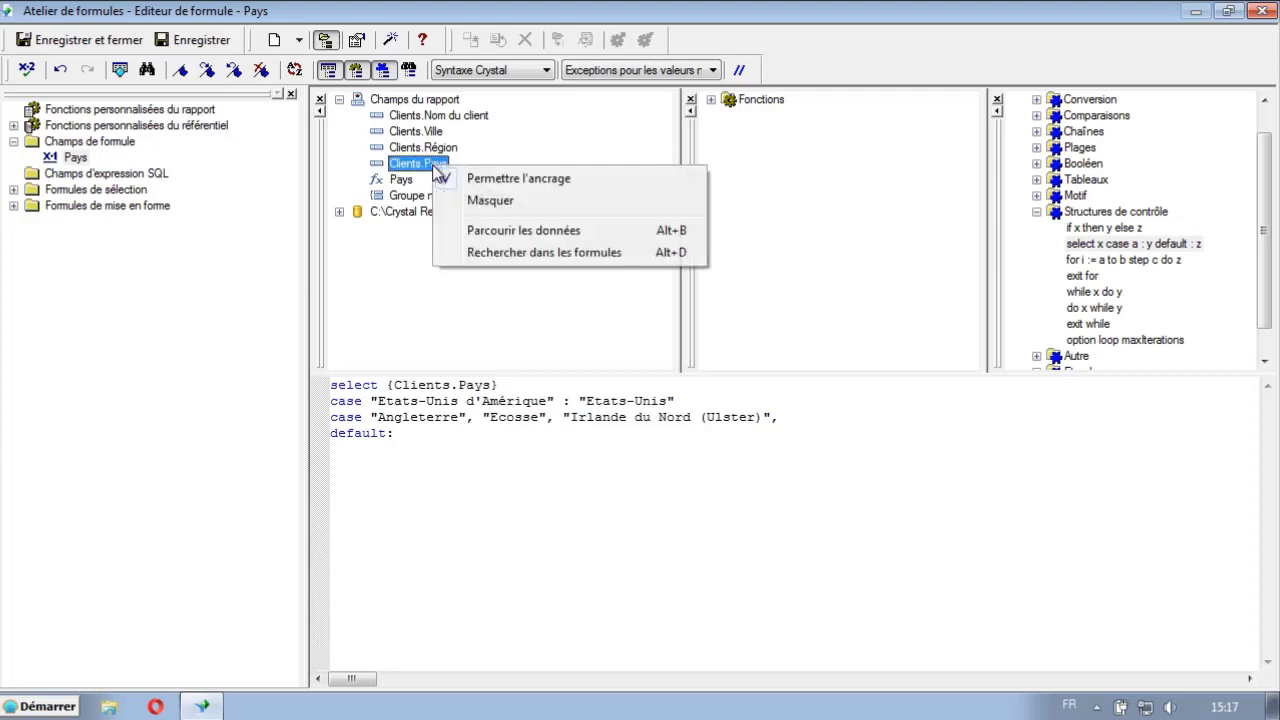
{"action": "left_click", "coordinate": [501, 240]}
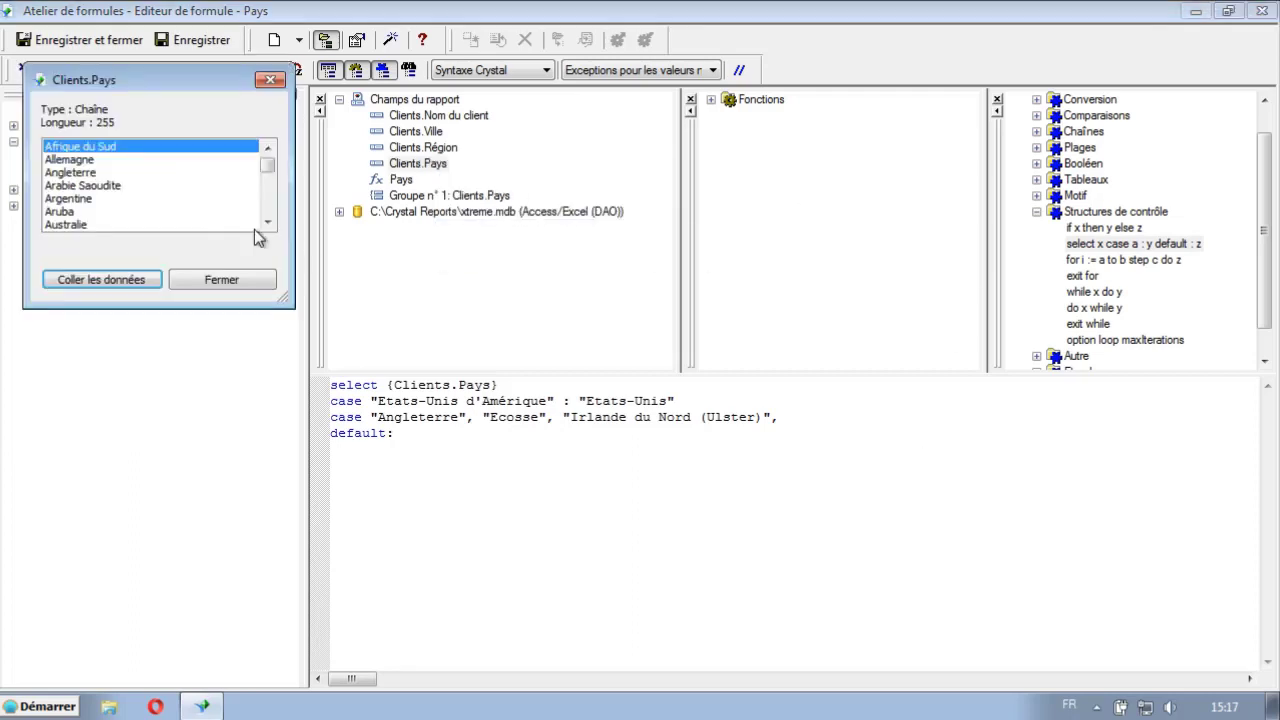
{"action": "left_click_drag", "start_coordinate": [268, 221], "coordinate": [268, 223]}
{"action": "double_click", "coordinate": [108, 187]}
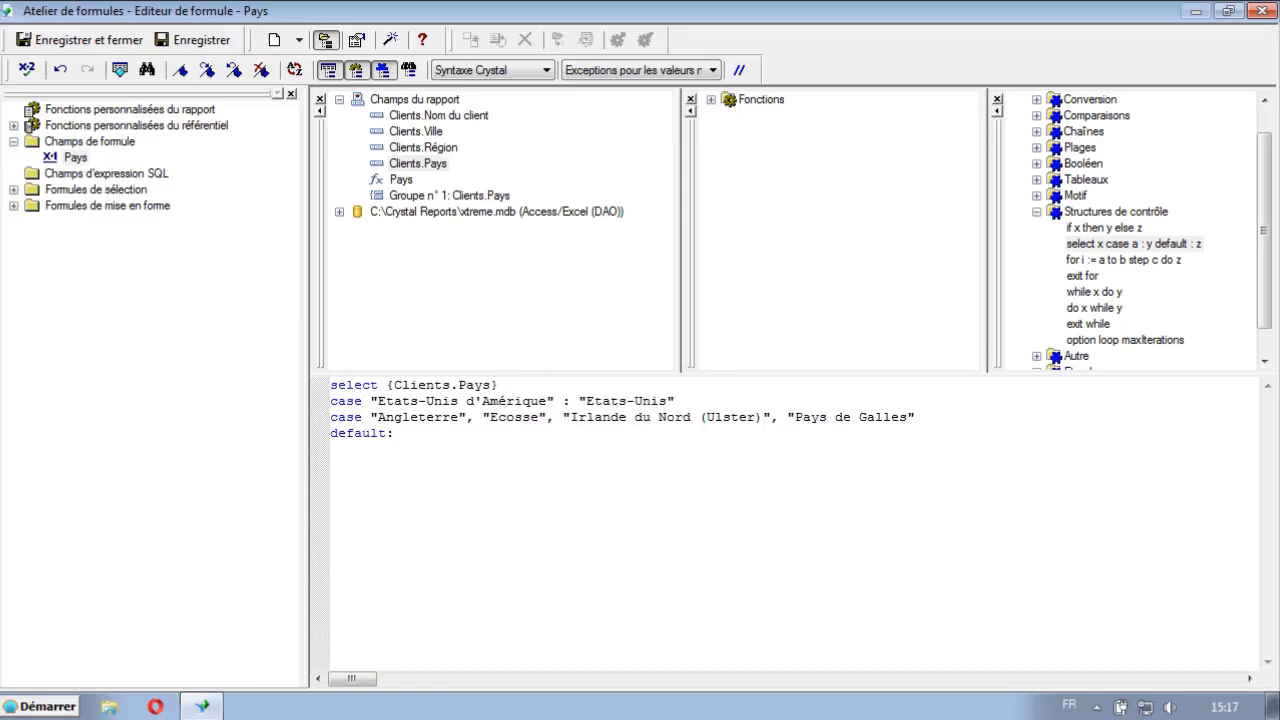
{"action": "type", "text": ": \"Royaume-Uni\""}
Step: Set the formula's default result to {Clients.Pays}, and save and close the formula after checking it for errors
{"action": "left_click", "coordinate": [402, 433]}
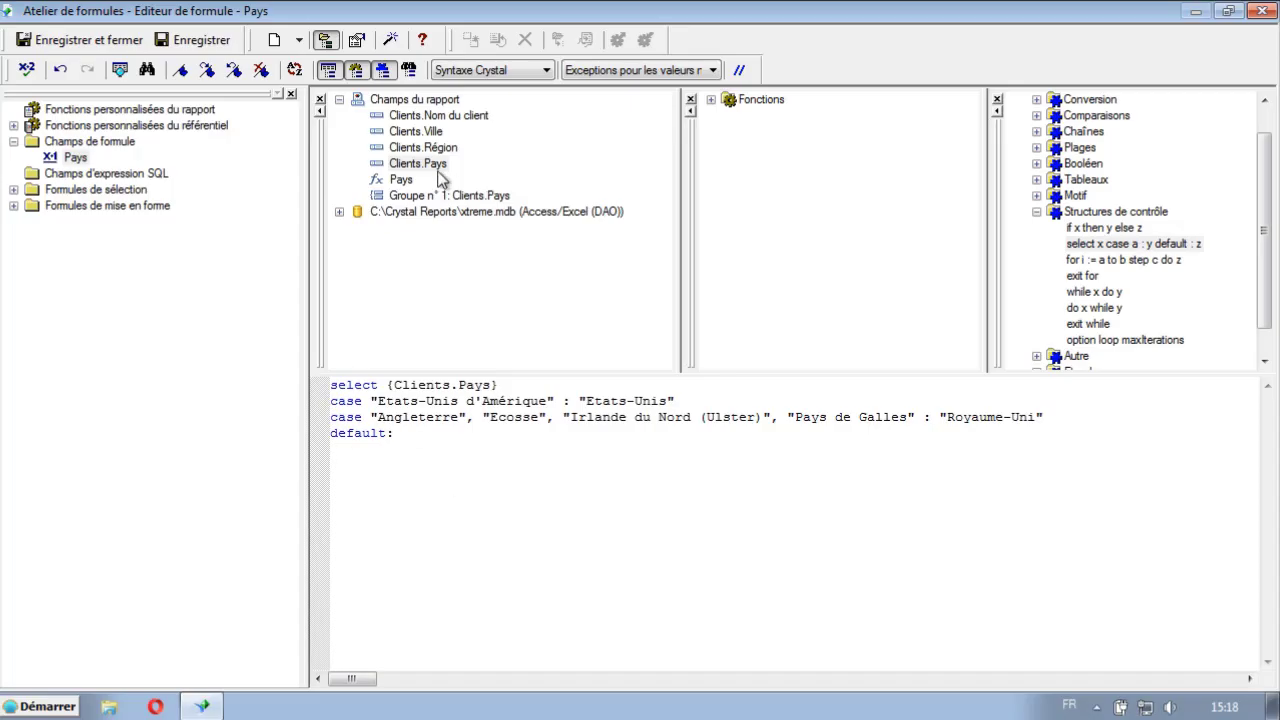
{"action": "double_click", "coordinate": [434, 168]}
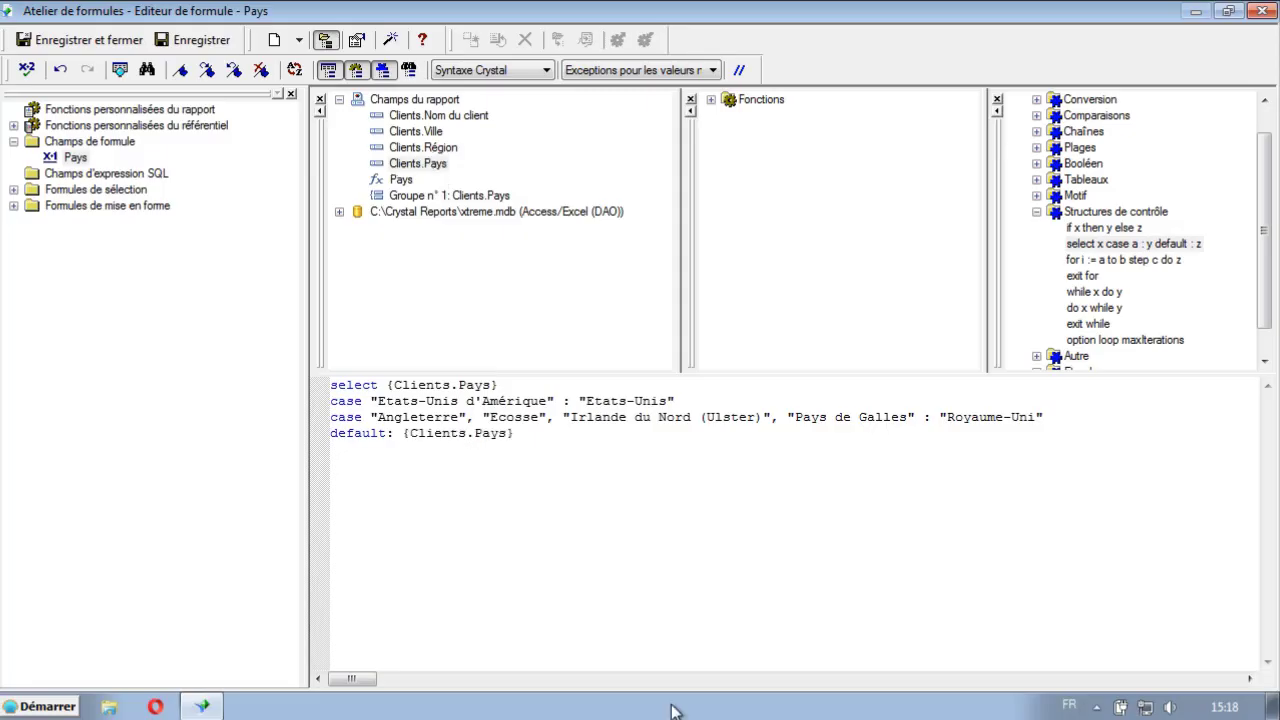
{"action": "left_click", "coordinate": [26, 70]}
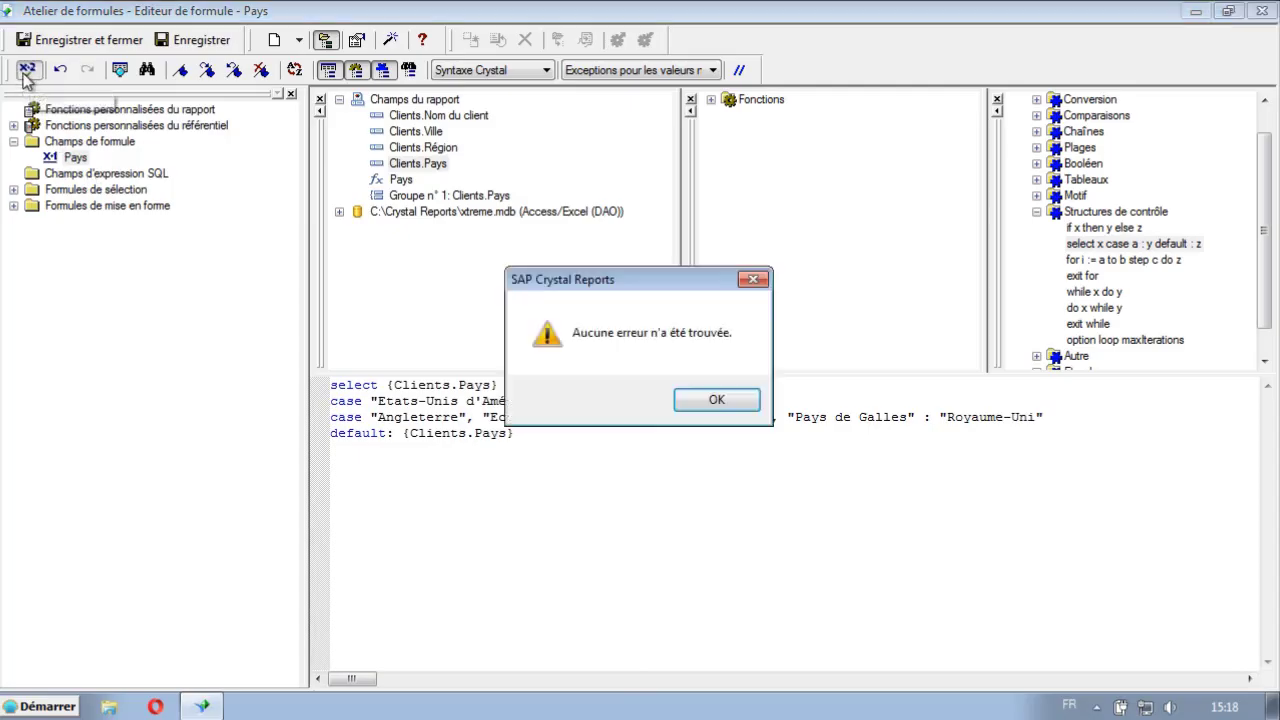
{"action": "left_click", "coordinate": [730, 400]}
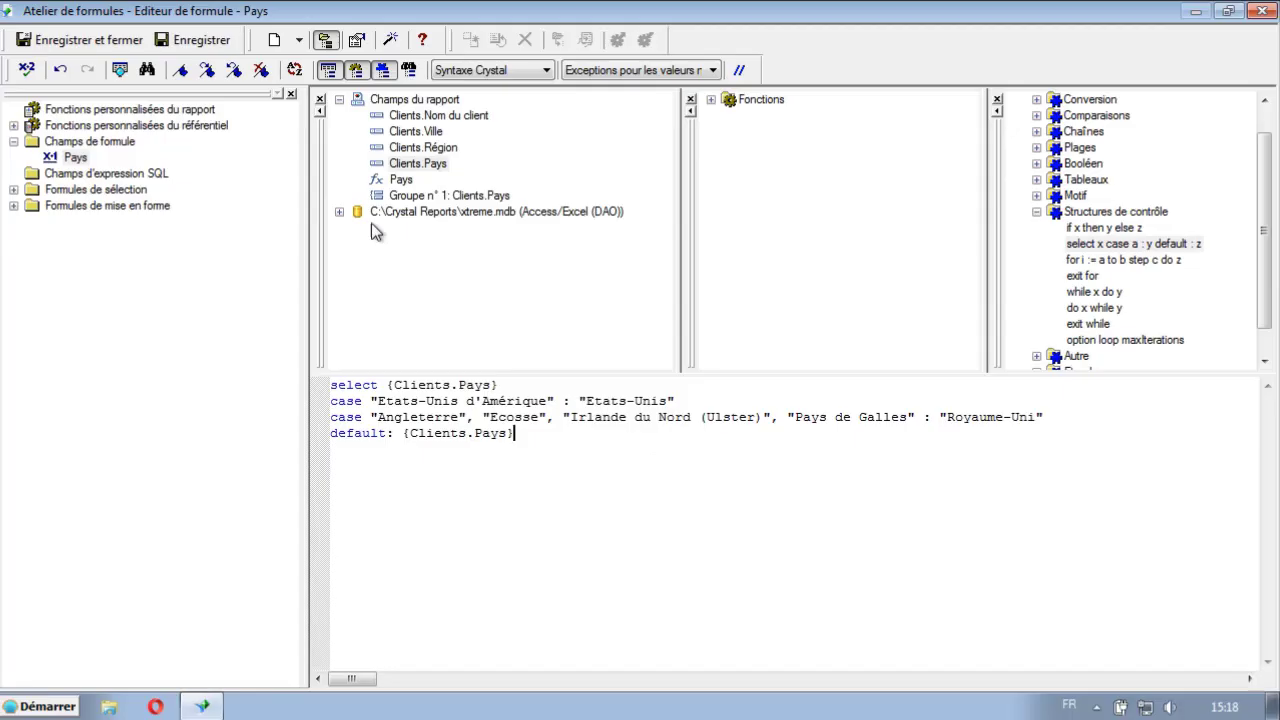
{"action": "left_click", "coordinate": [56, 41]}
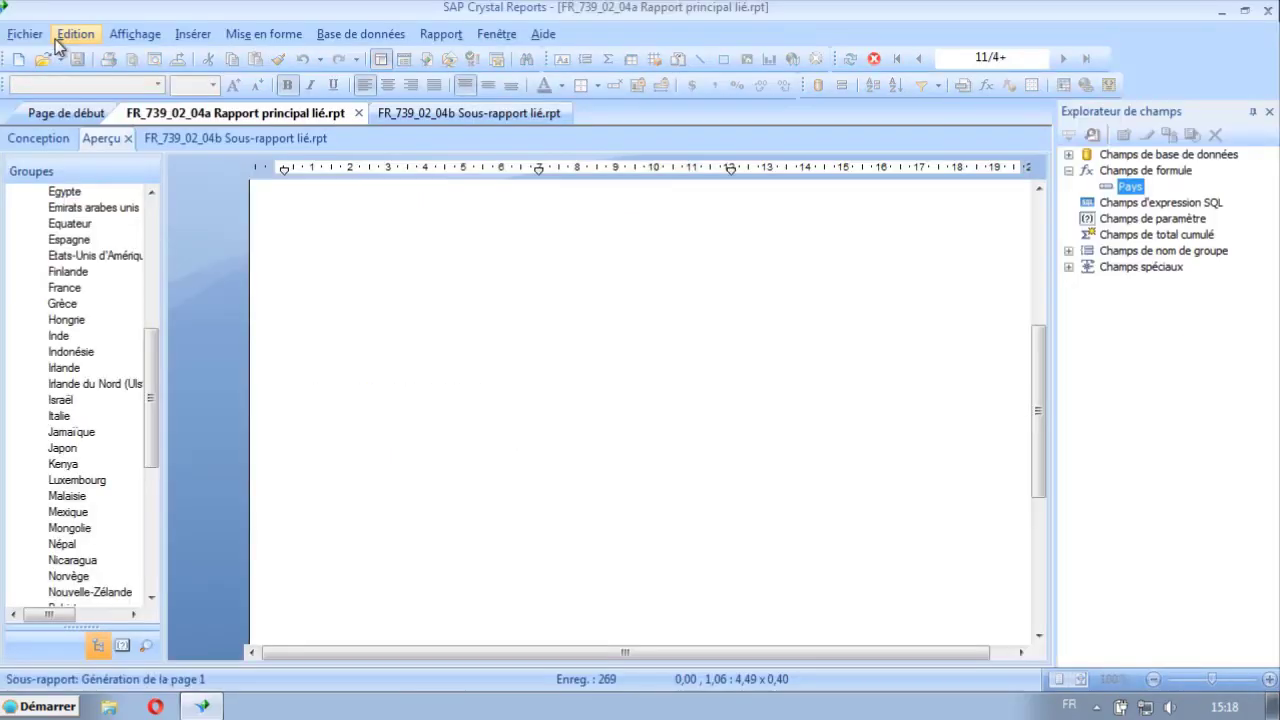
{"action": "left_click", "coordinate": [40, 138]}
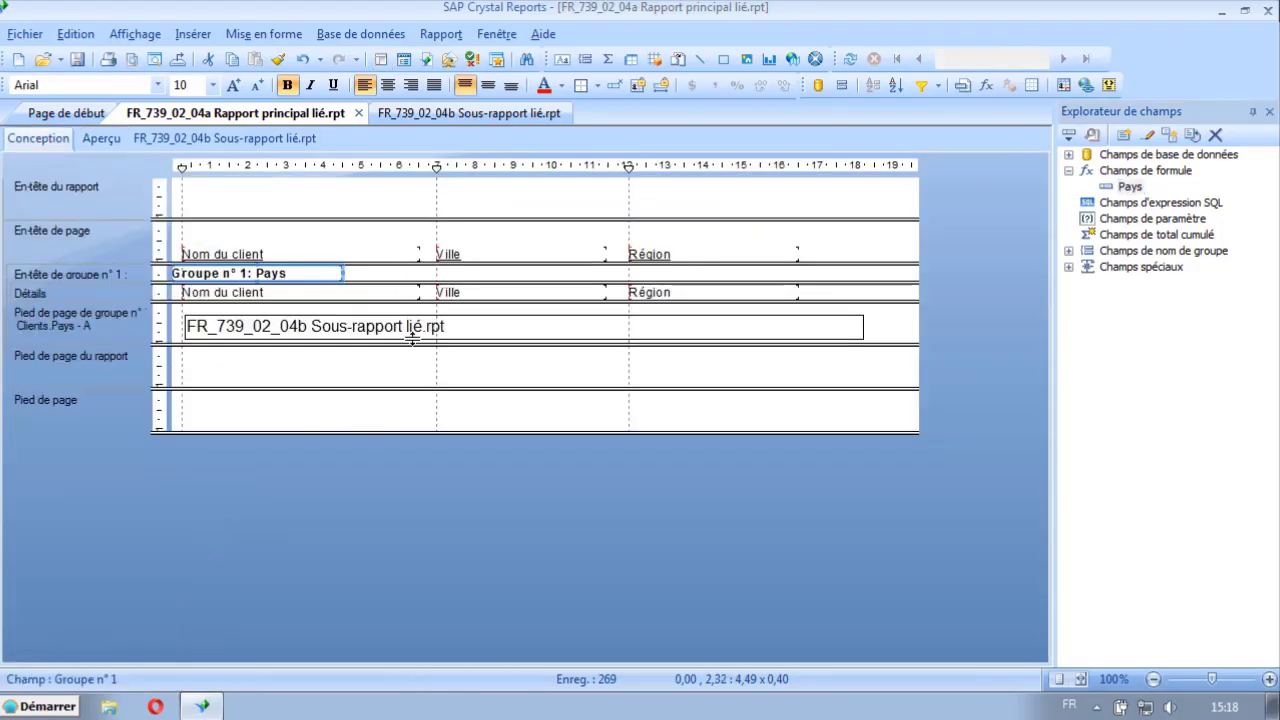
{"action": "right_click", "coordinate": [407, 331]}
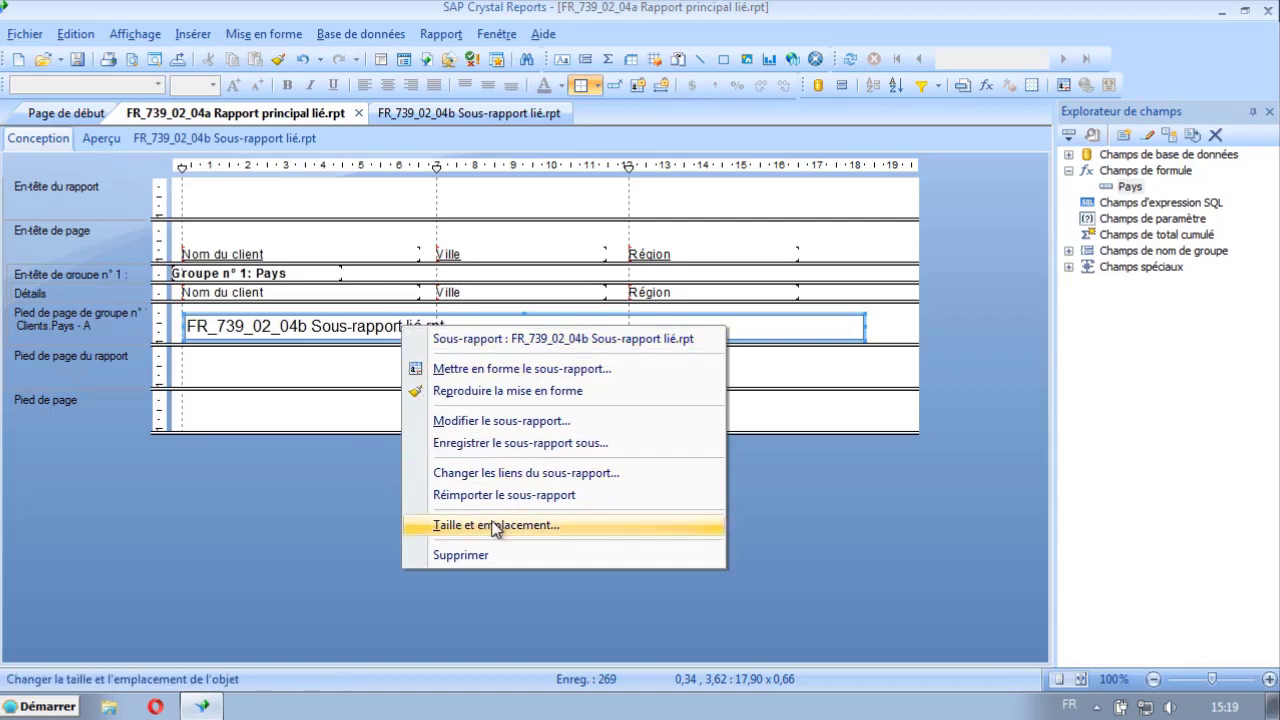
{"action": "left_click", "coordinate": [499, 476]}
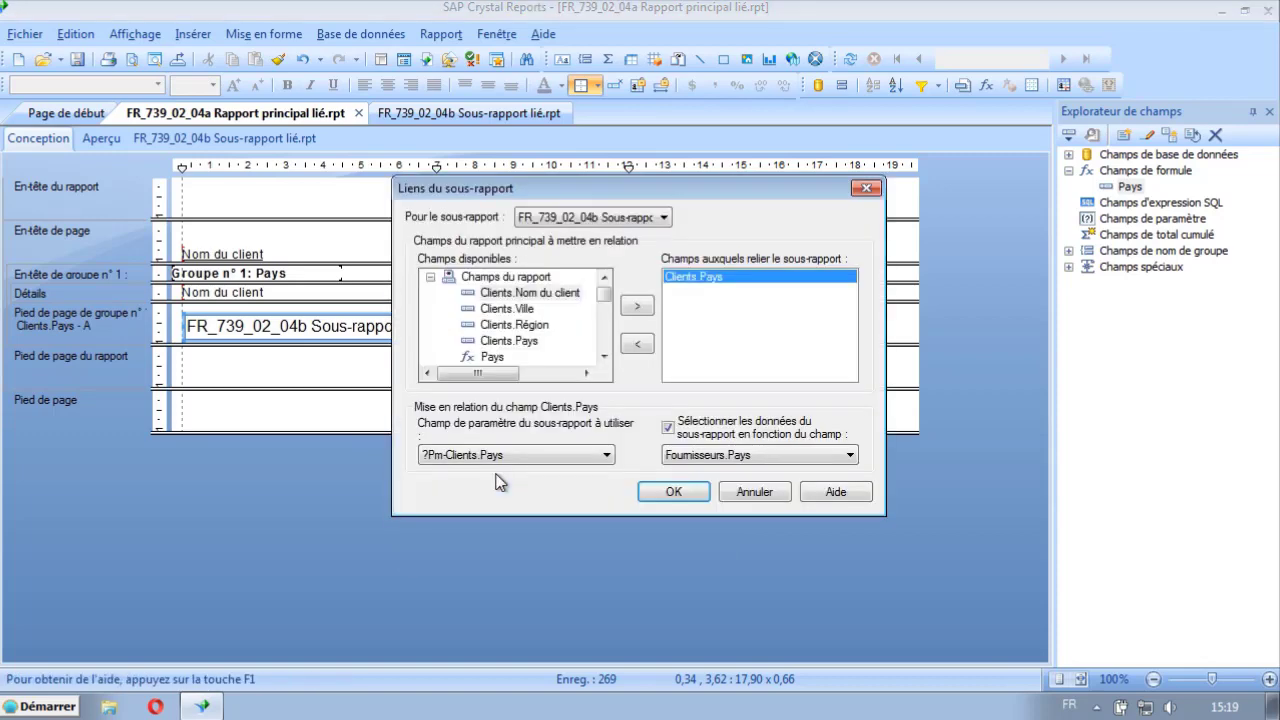
{"action": "left_click", "coordinate": [605, 357]}
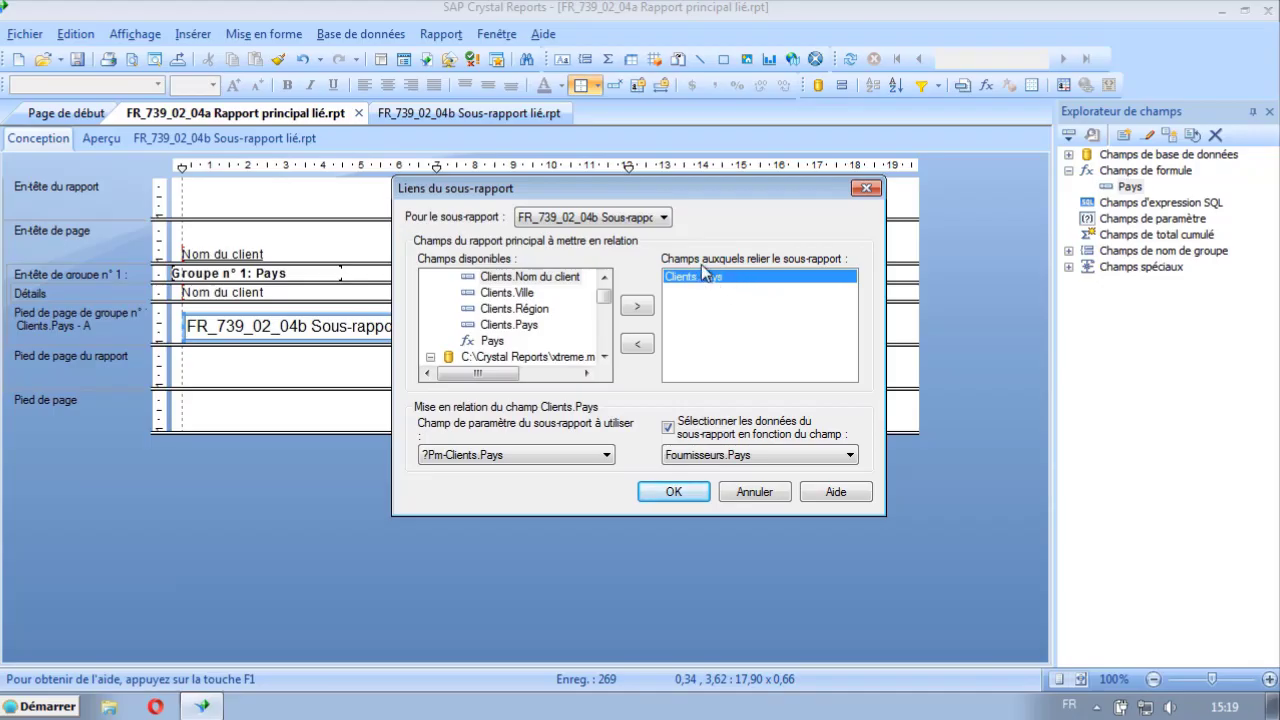
{"action": "left_click", "coordinate": [640, 344]}
{"action": "left_click", "coordinate": [493, 341]}
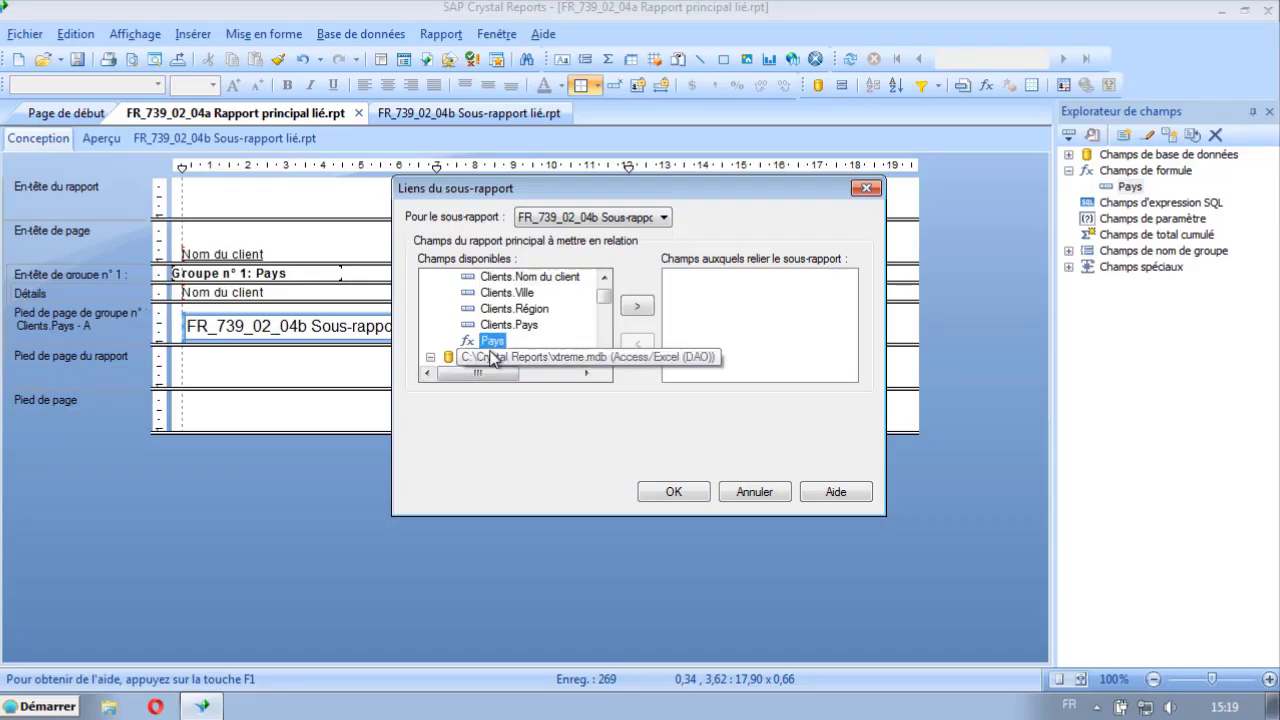
{"action": "left_click", "coordinate": [638, 307]}
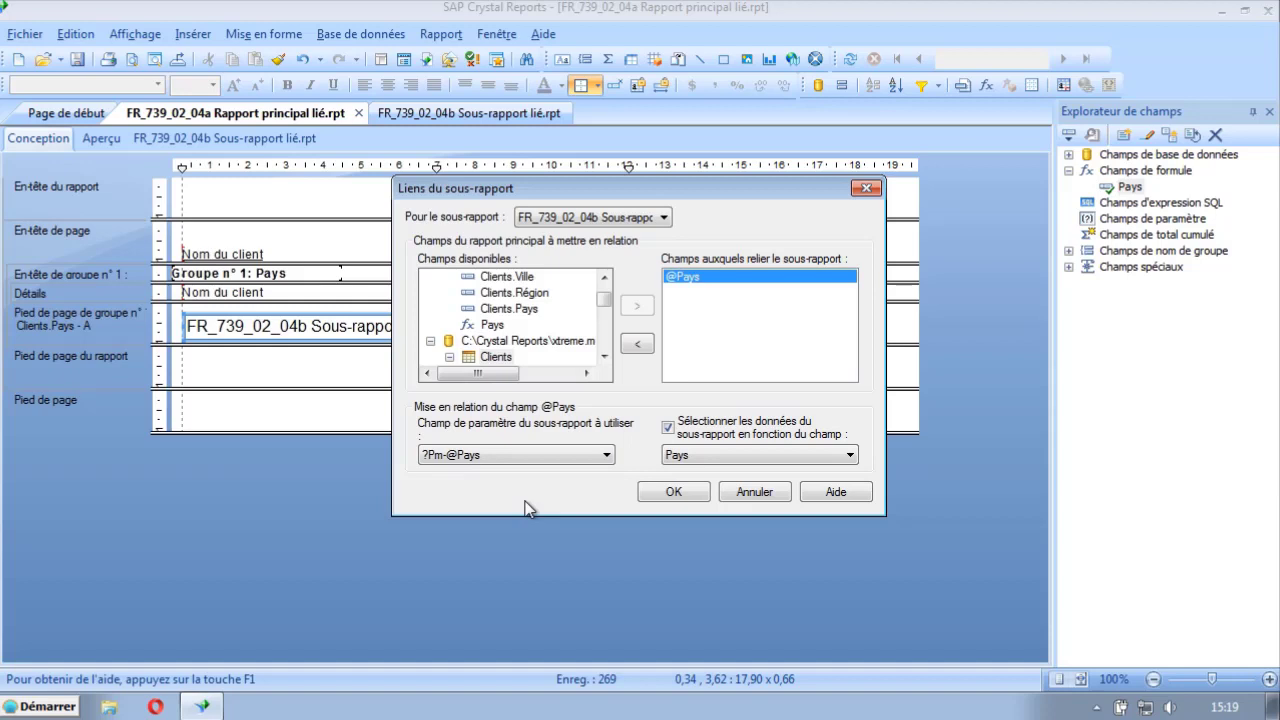
{"action": "left_click", "coordinate": [687, 496]}
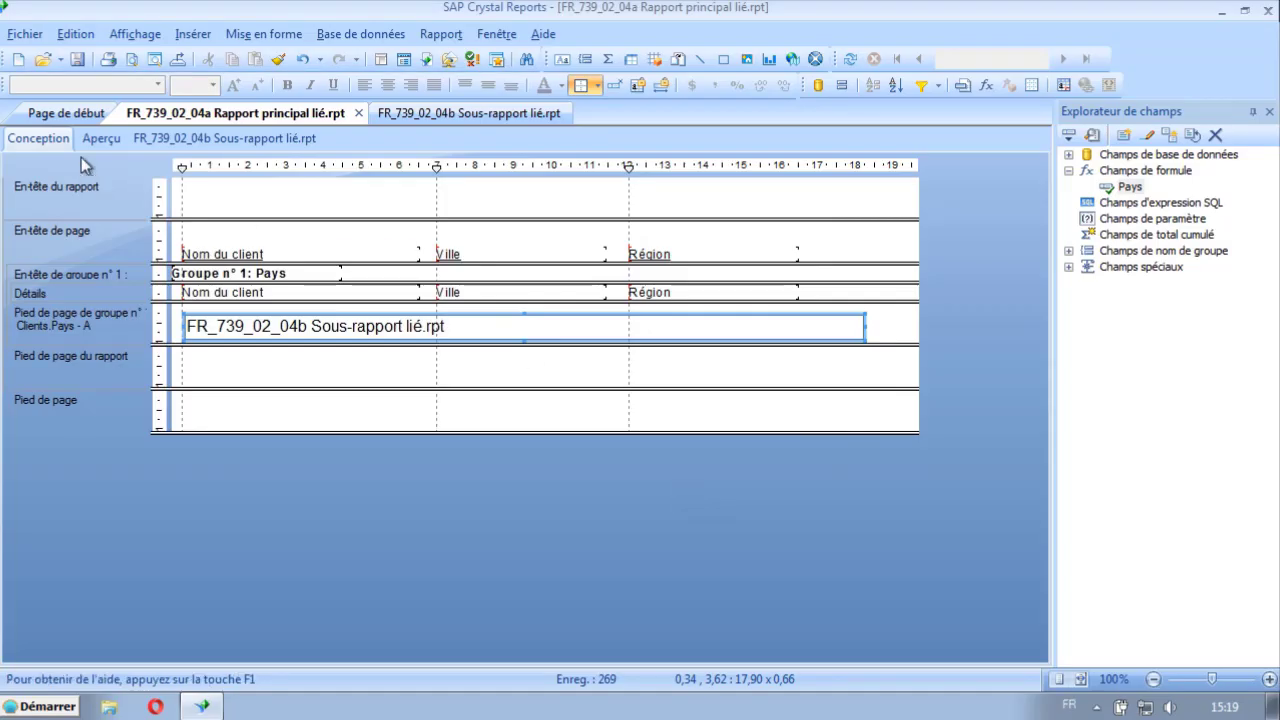
Step: Preview the main report with refreshed data and check the supplier list under the United States customer group
{"action": "left_click", "coordinate": [100, 139]}
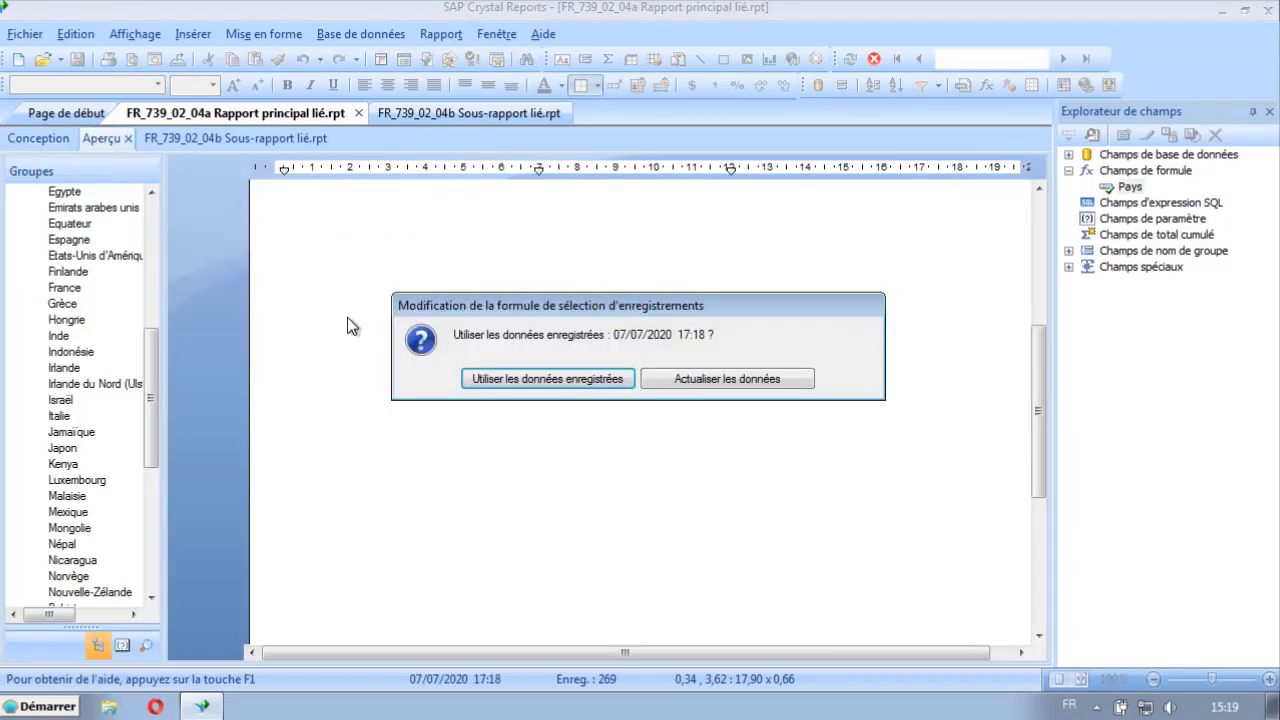
{"action": "left_click", "coordinate": [776, 381]}
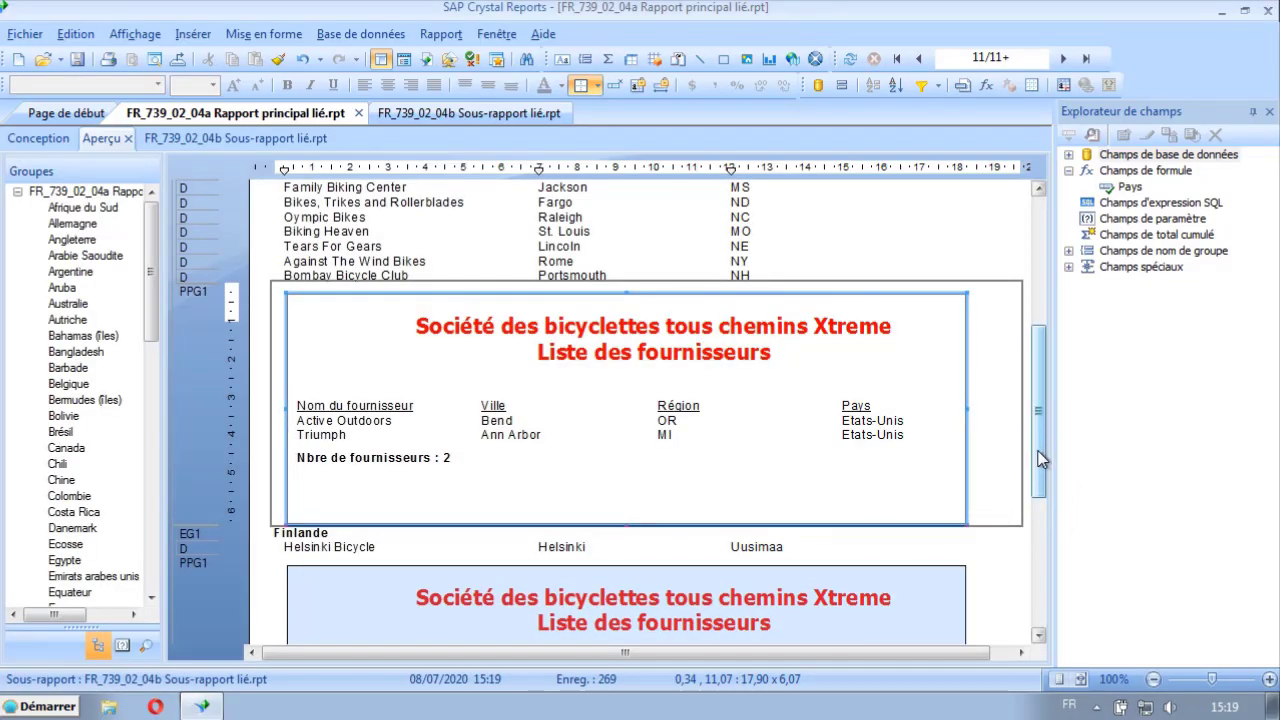
{"action": "scroll", "coordinate": [1040, 445], "scroll_direction": "up", "scroll_amount": 1}
{"action": "scroll", "coordinate": [1040, 445], "scroll_direction": "up", "scroll_amount": 1}
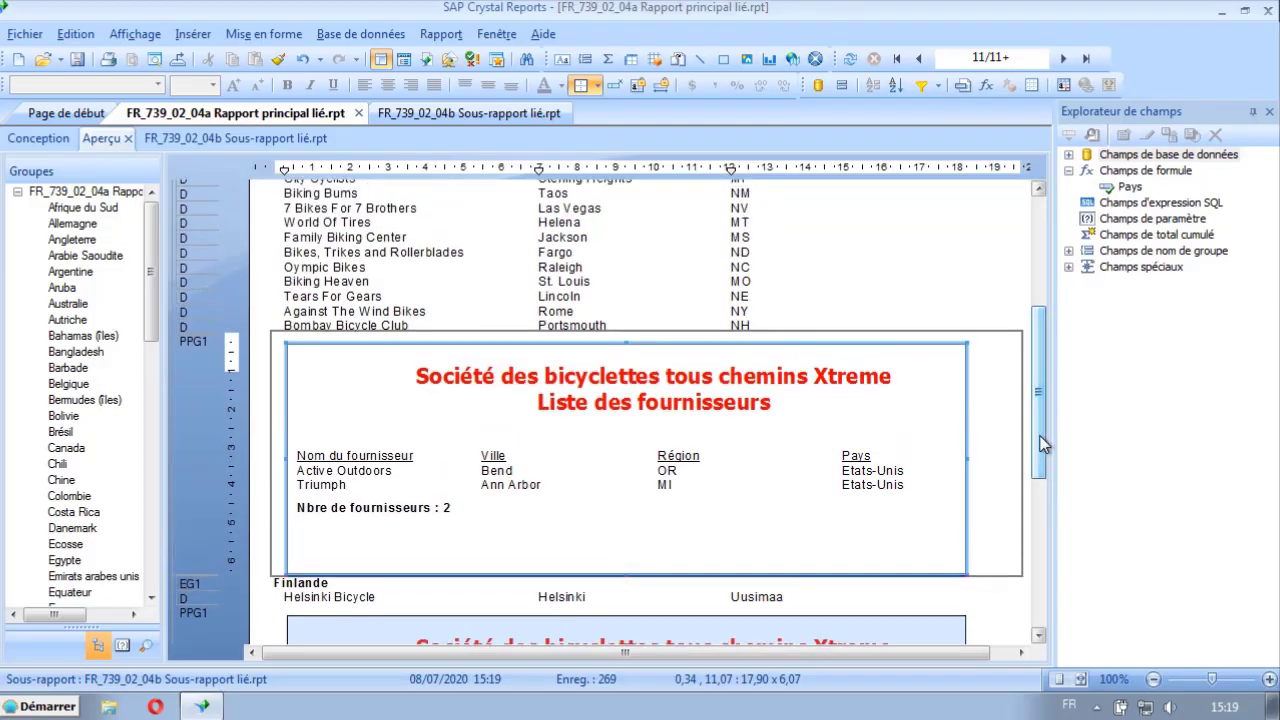
{"action": "scroll", "coordinate": [1046, 460], "scroll_direction": "down", "scroll_amount": 1}
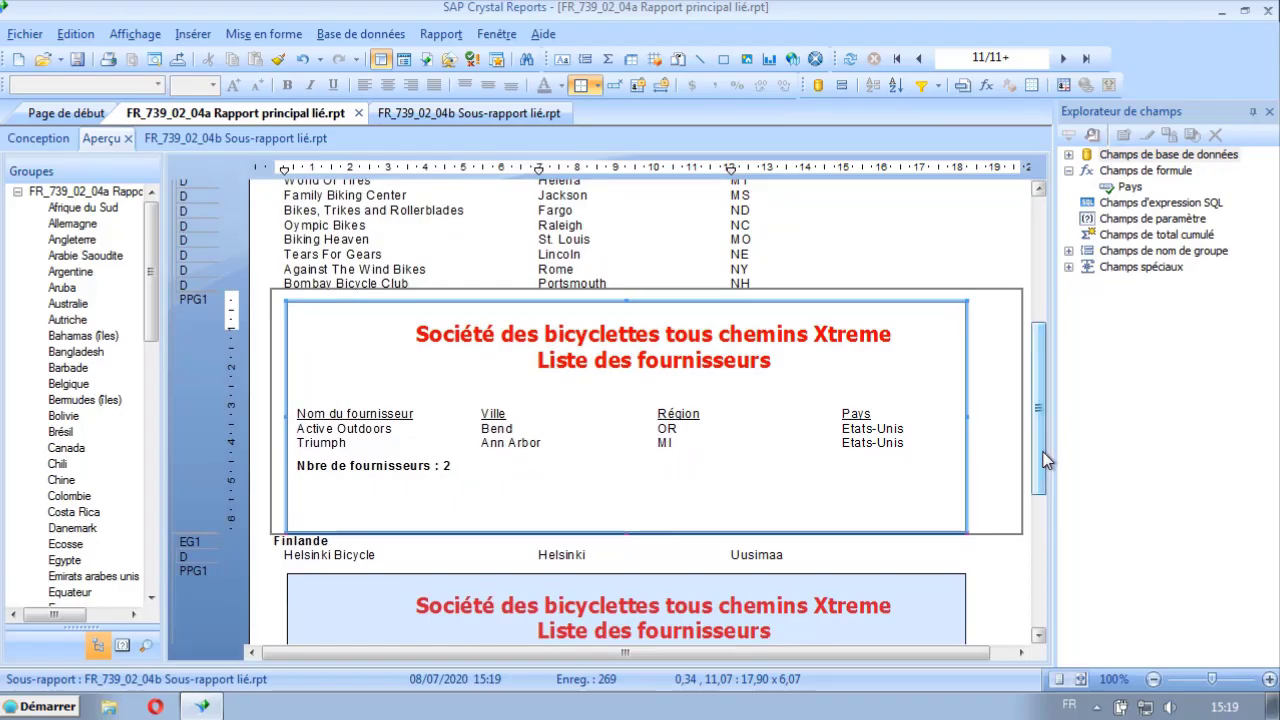
{"action": "left_click", "coordinate": [975, 243]}
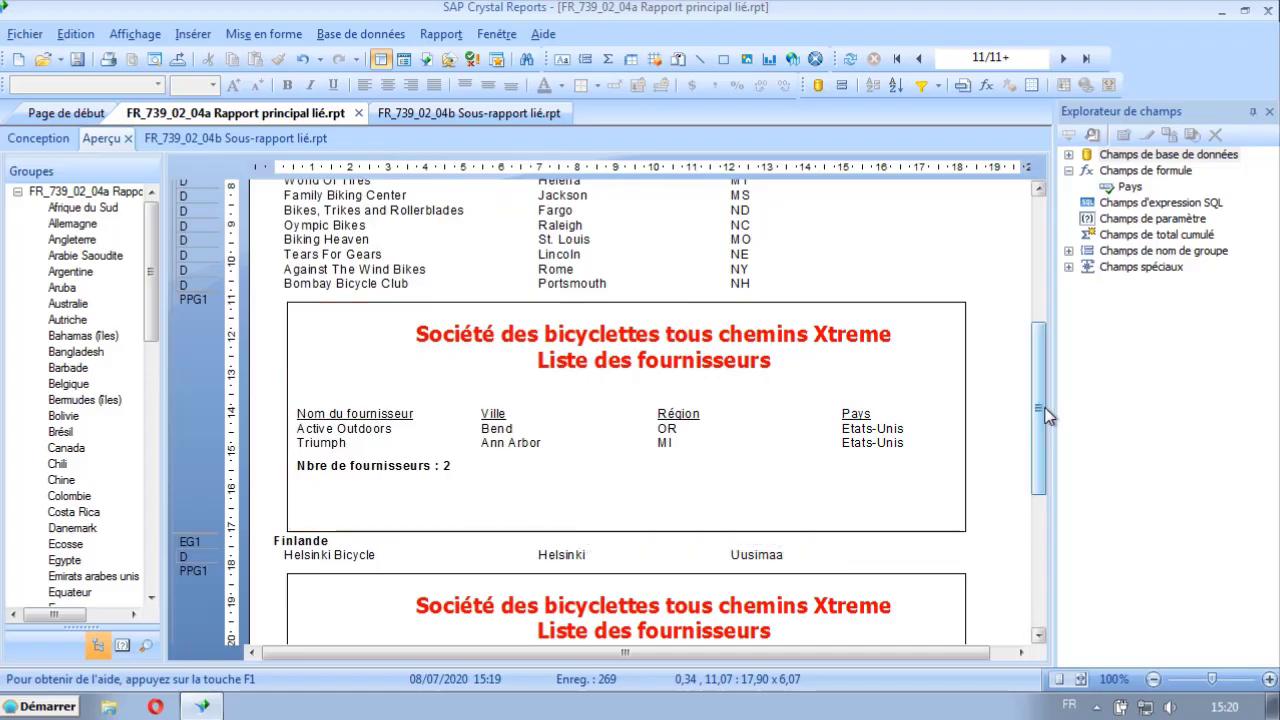
Step: Examine the supplier lists under the Angleterre and Ecosse groups in the main report's preview
{"action": "left_click", "coordinate": [74, 240]}
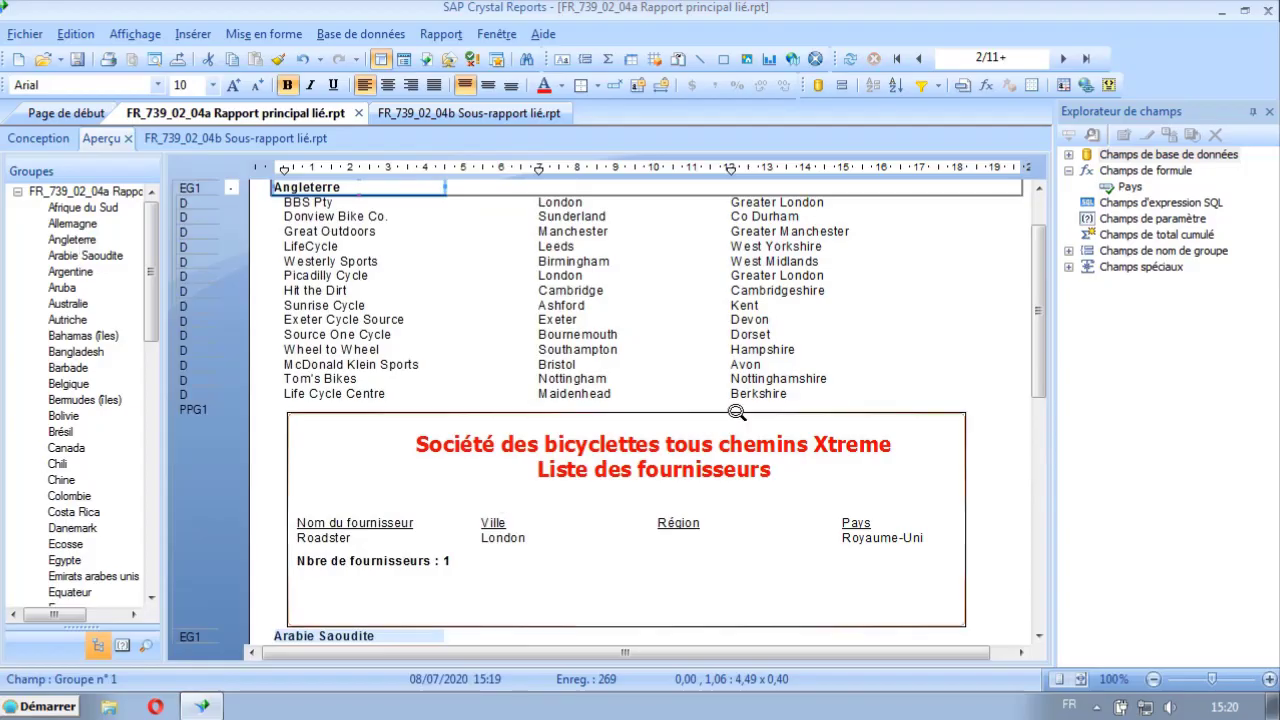
{"action": "left_click", "coordinate": [993, 349]}
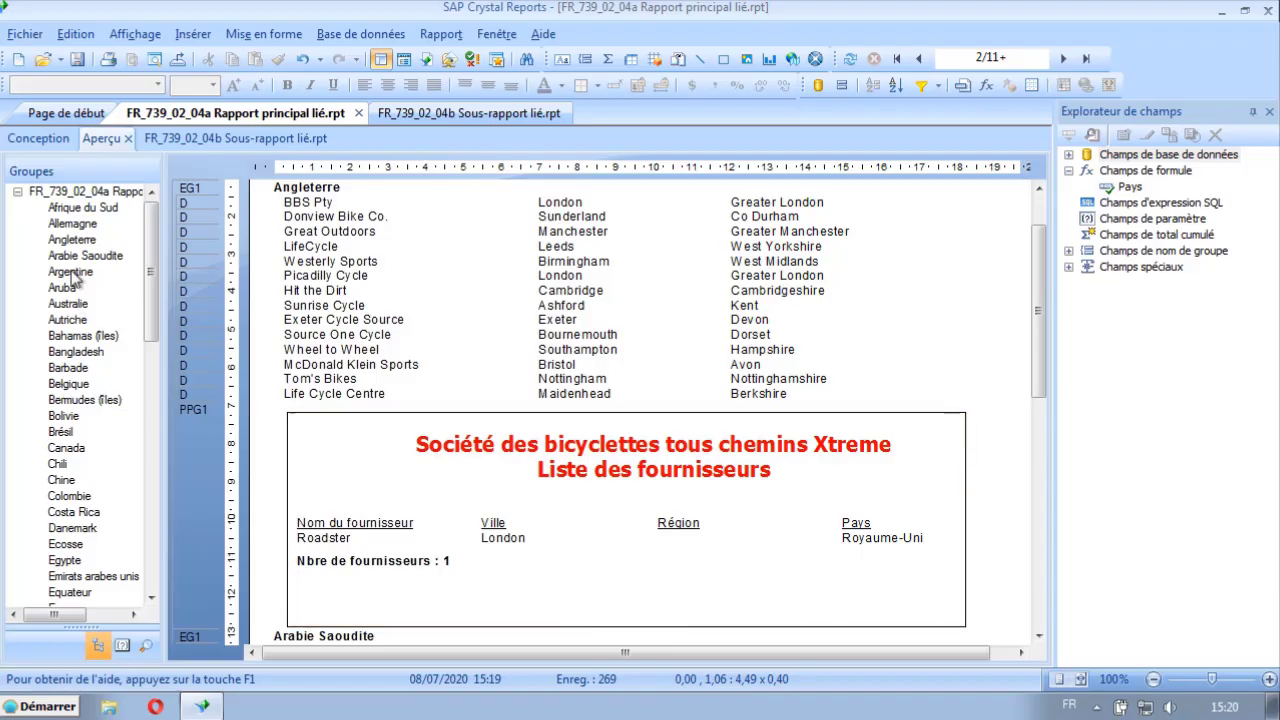
{"action": "left_click", "coordinate": [72, 548]}
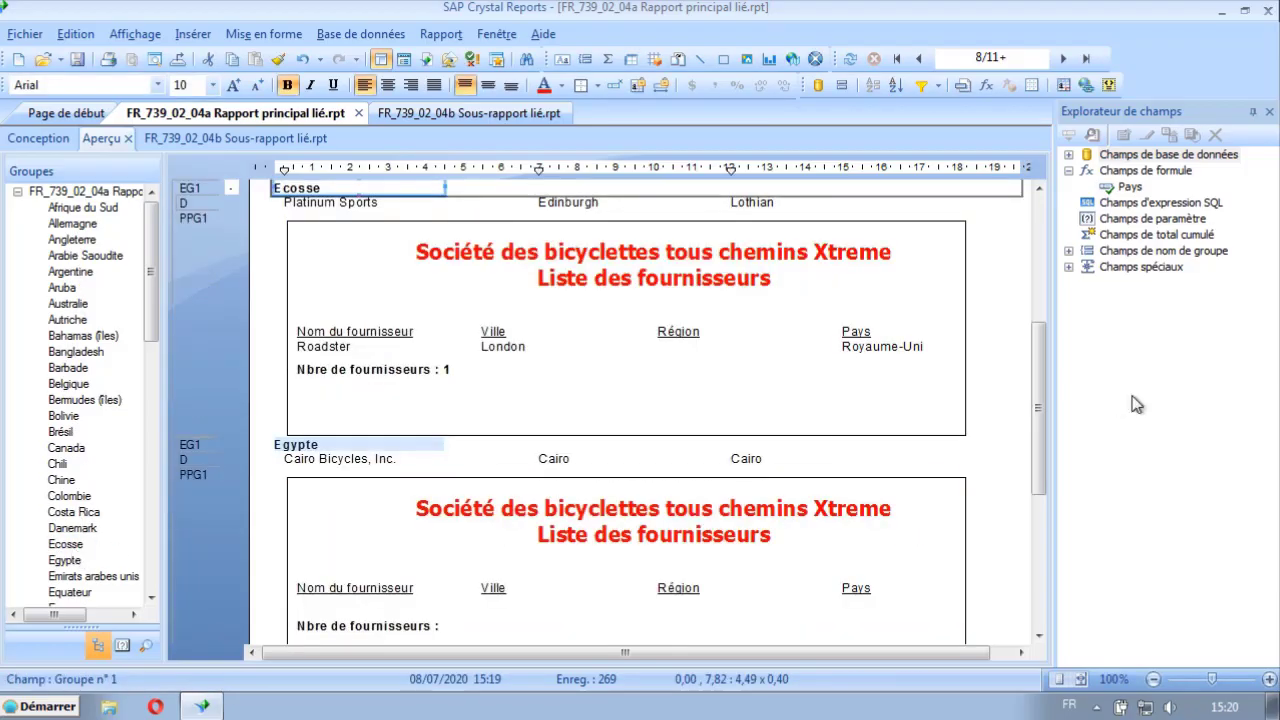
{"action": "left_click_drag", "start_coordinate": [1044, 468], "coordinate": [1040, 255]}
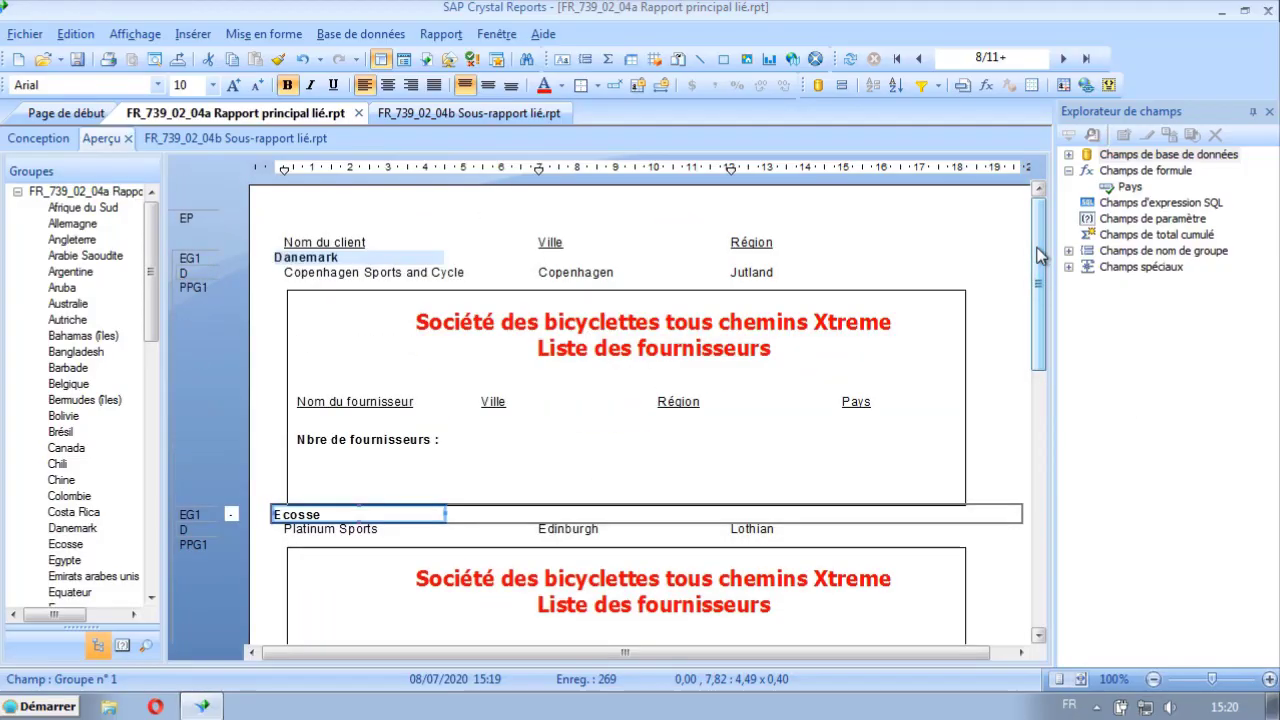
{"action": "left_click", "coordinate": [990, 213]}
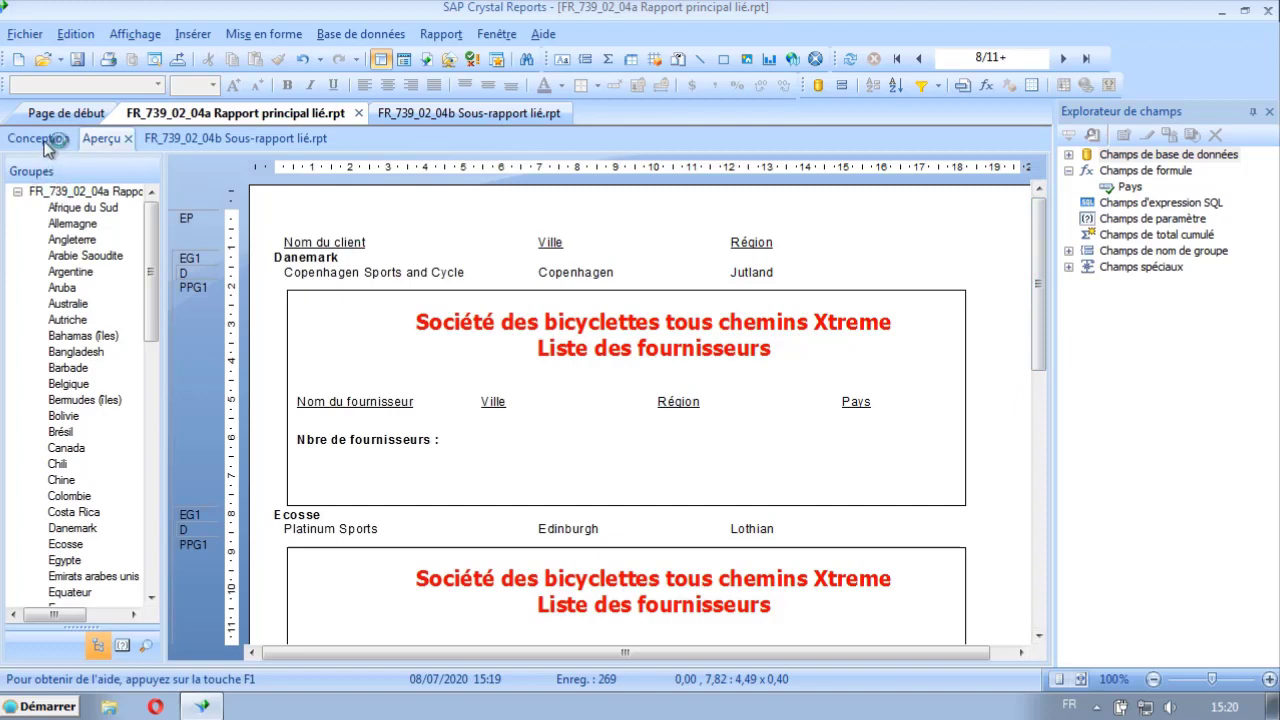
Step: In the subreport's design, reduce the height of report footer sections a and b
{"action": "left_click", "coordinate": [229, 138]}
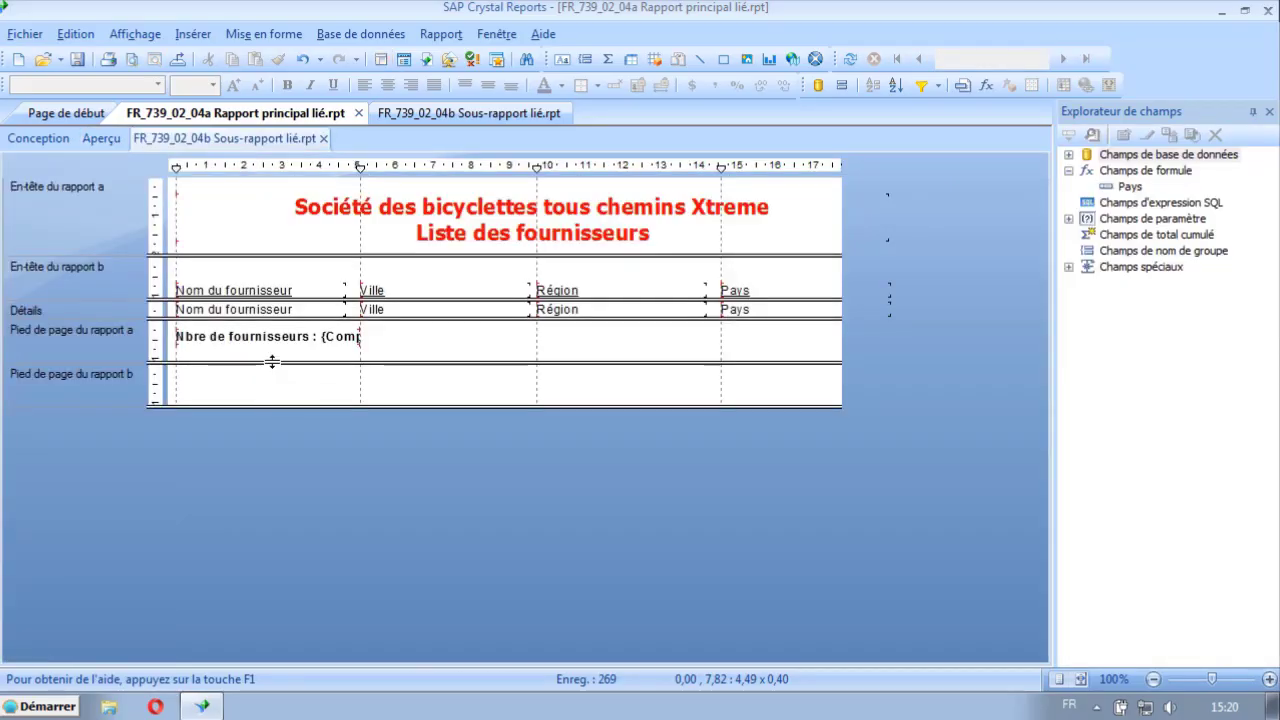
{"action": "left_click_drag", "start_coordinate": [272, 362], "coordinate": [274, 347]}
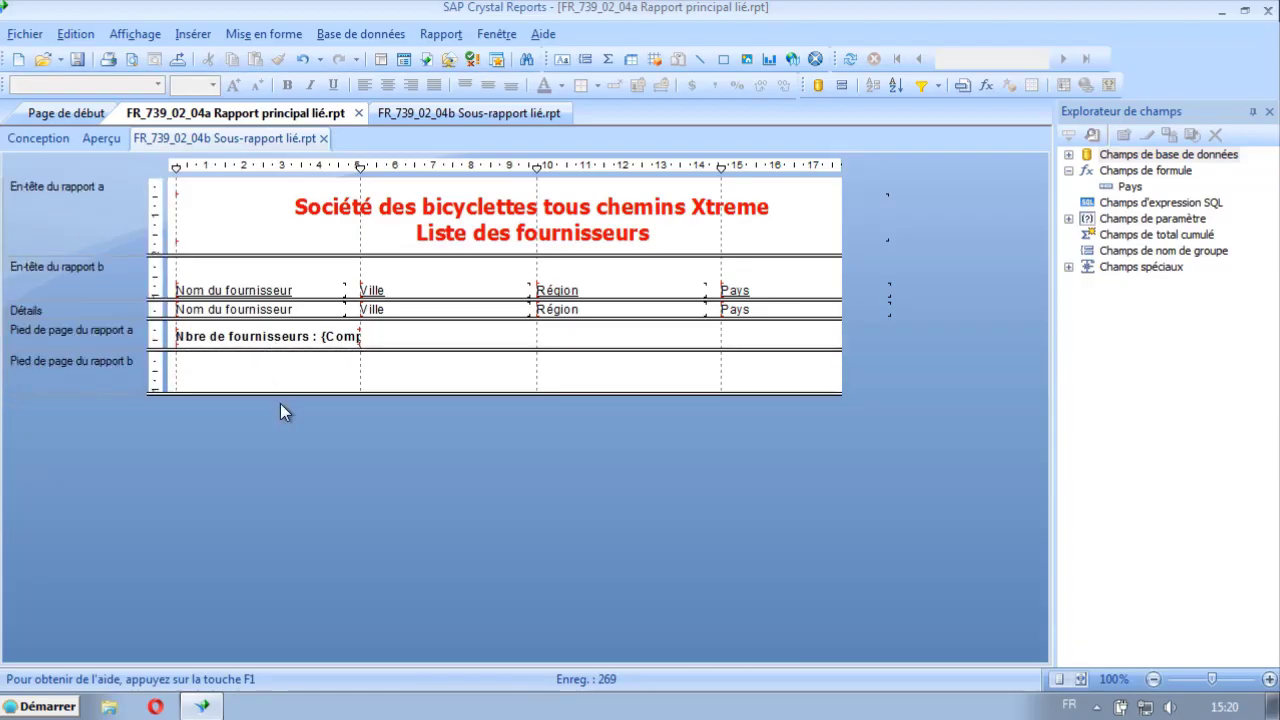
{"action": "left_click_drag", "start_coordinate": [281, 393], "coordinate": [286, 364]}
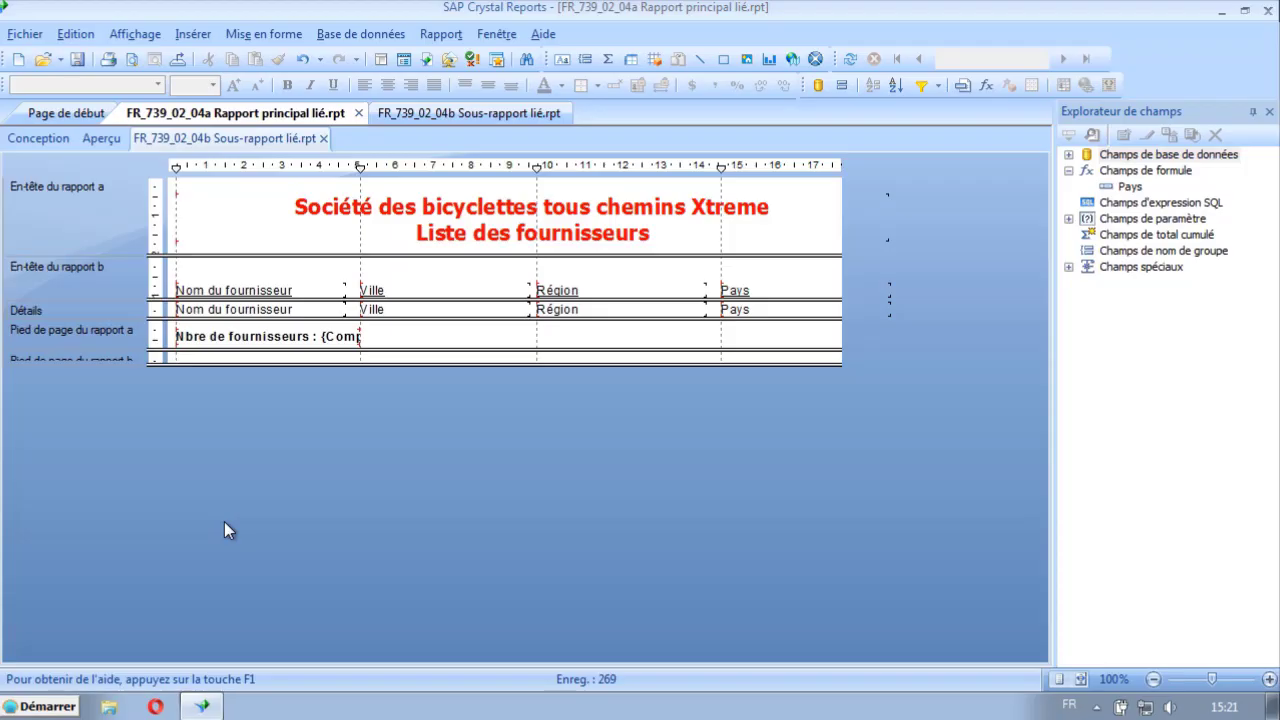
Step: Move all column headings in the subreport's report header b upward and fit the section height to them
{"action": "right_click", "coordinate": [49, 280]}
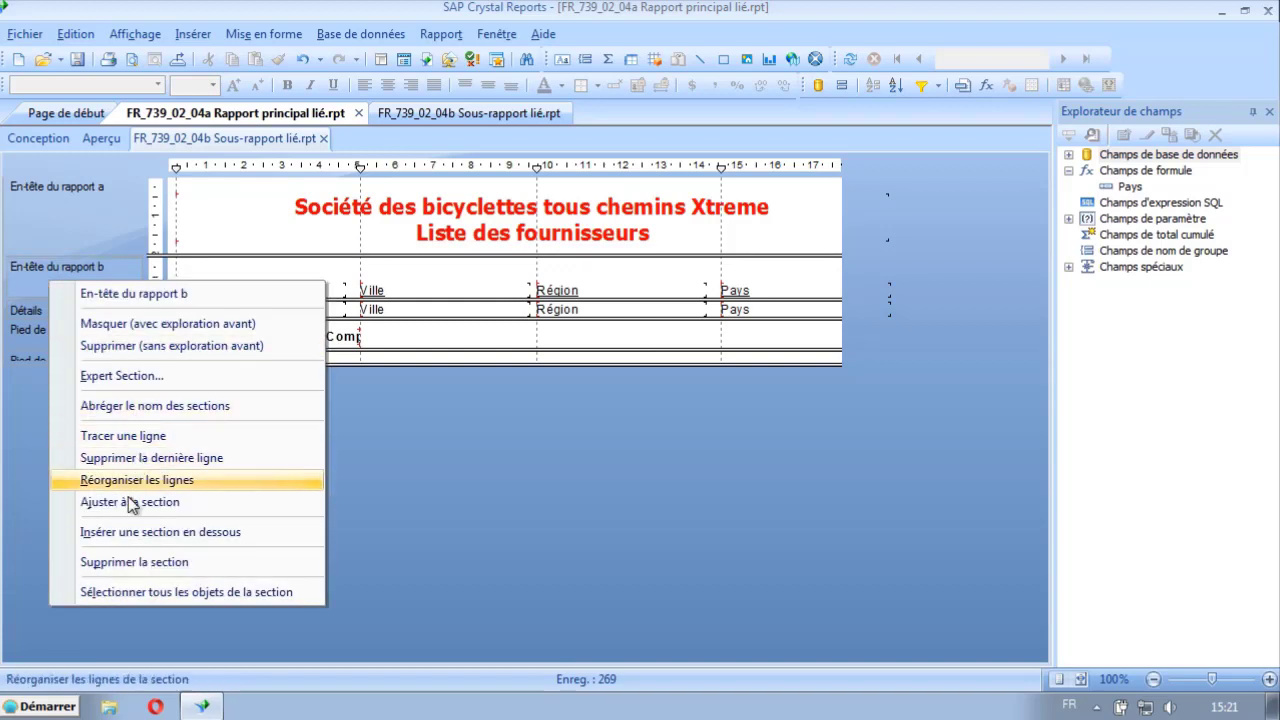
{"action": "left_click", "coordinate": [136, 592]}
{"action": "key", "text": "Up"}
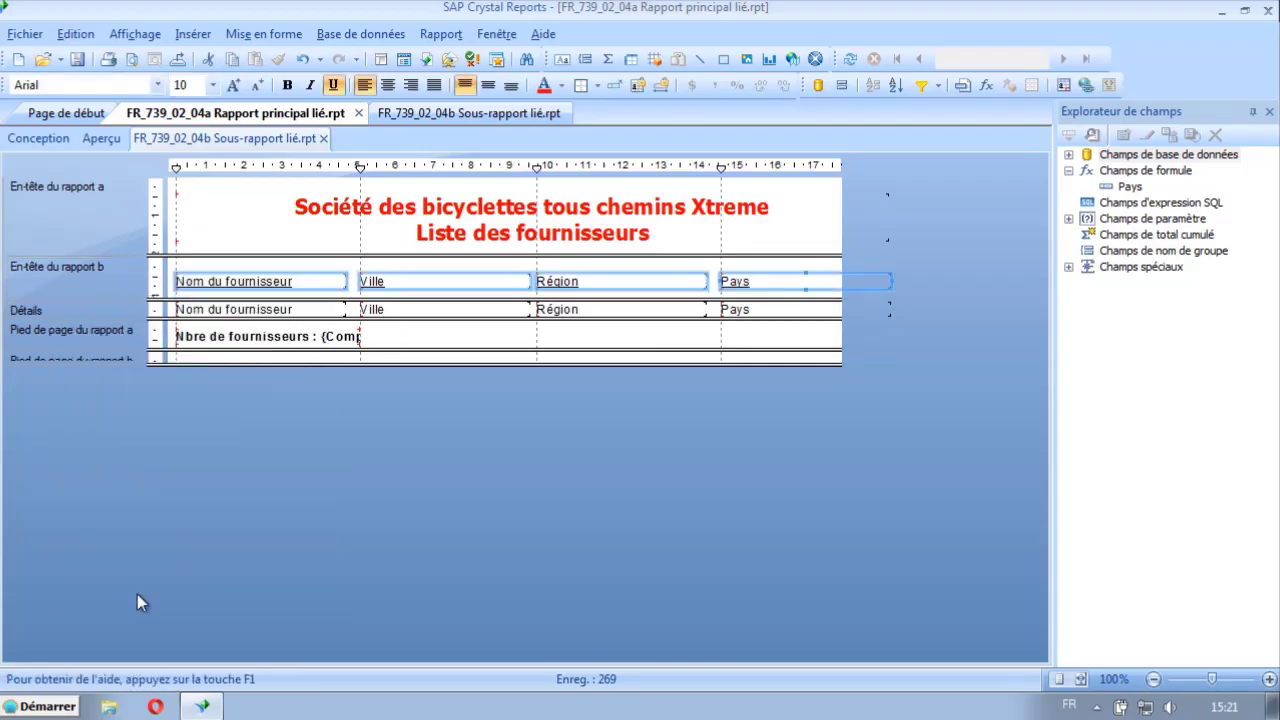
{"action": "key", "text": "Up"}
{"action": "key", "text": "Up"}
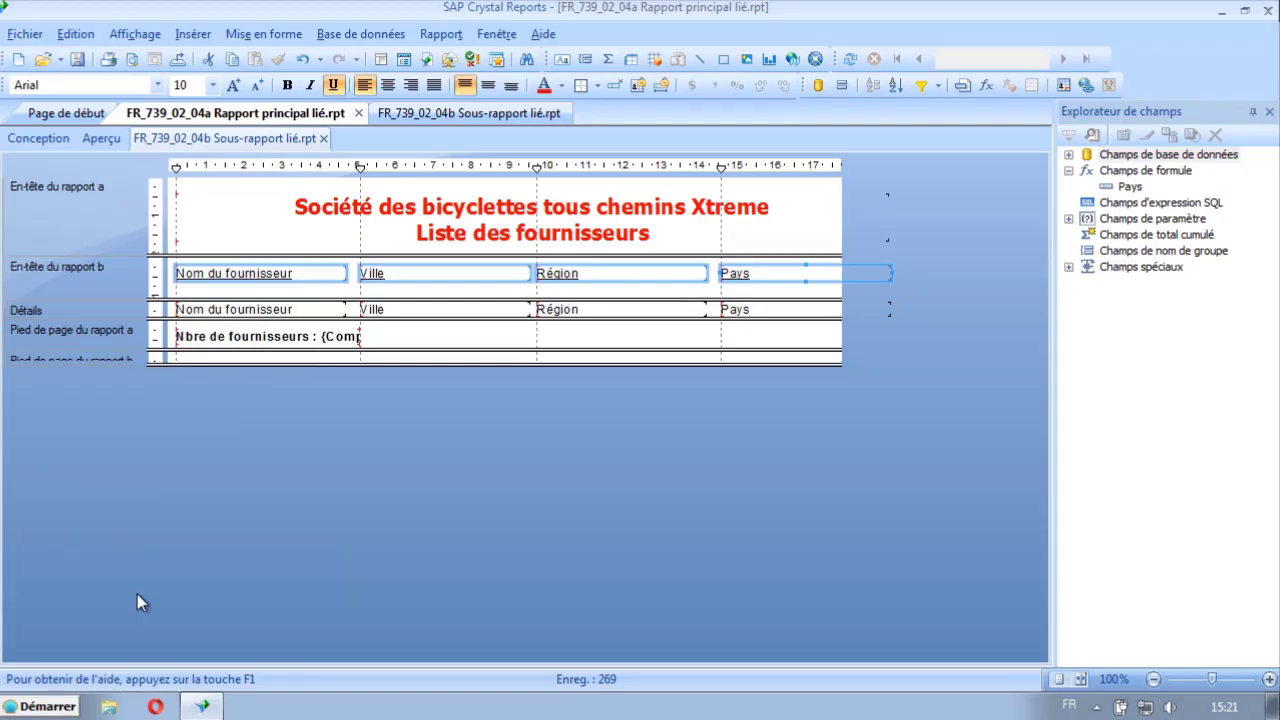
{"action": "right_click", "coordinate": [19, 292]}
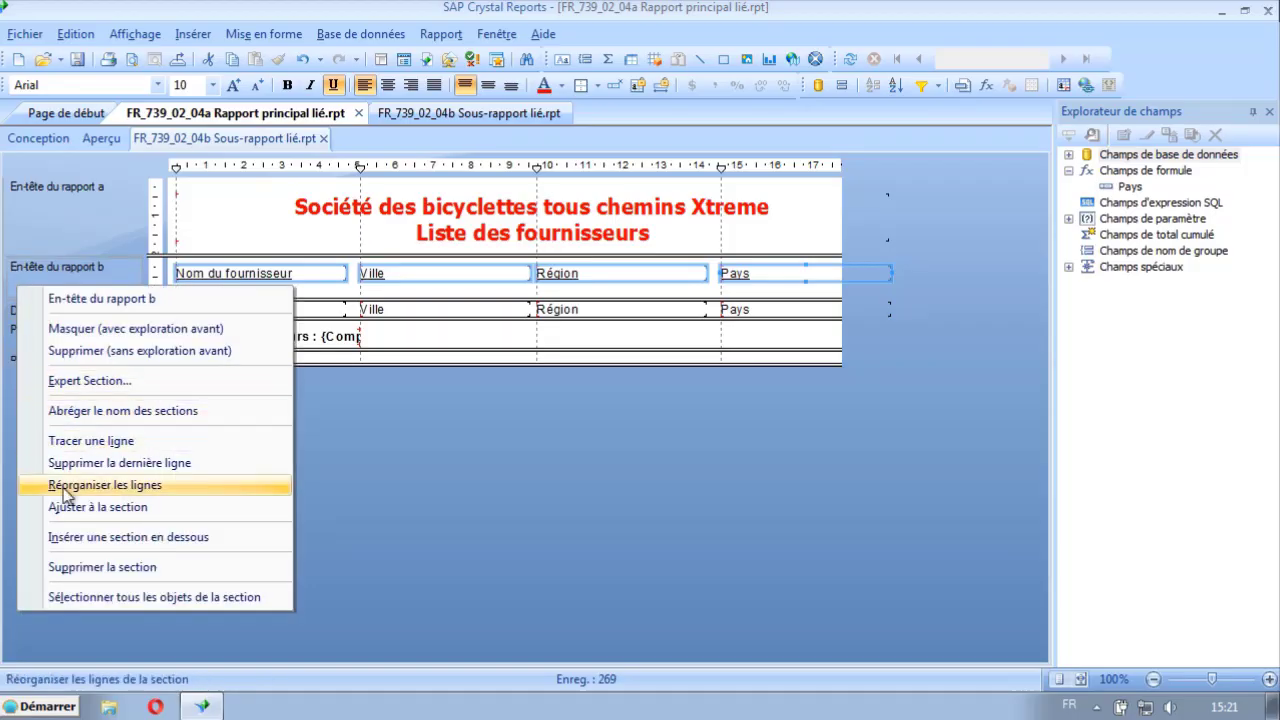
{"action": "left_click", "coordinate": [138, 508]}
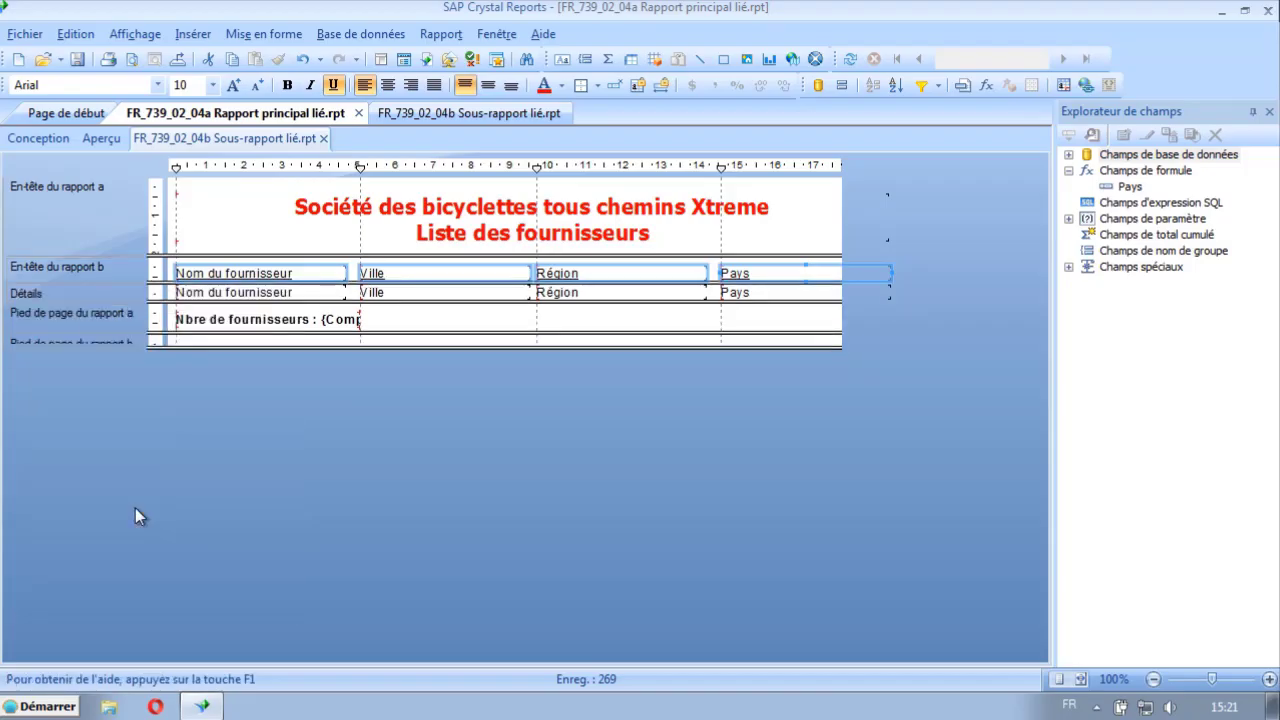
Step: Delete the red two-line title from the subreport's report header a and reduce the section's height
{"action": "left_click", "coordinate": [500, 215]}
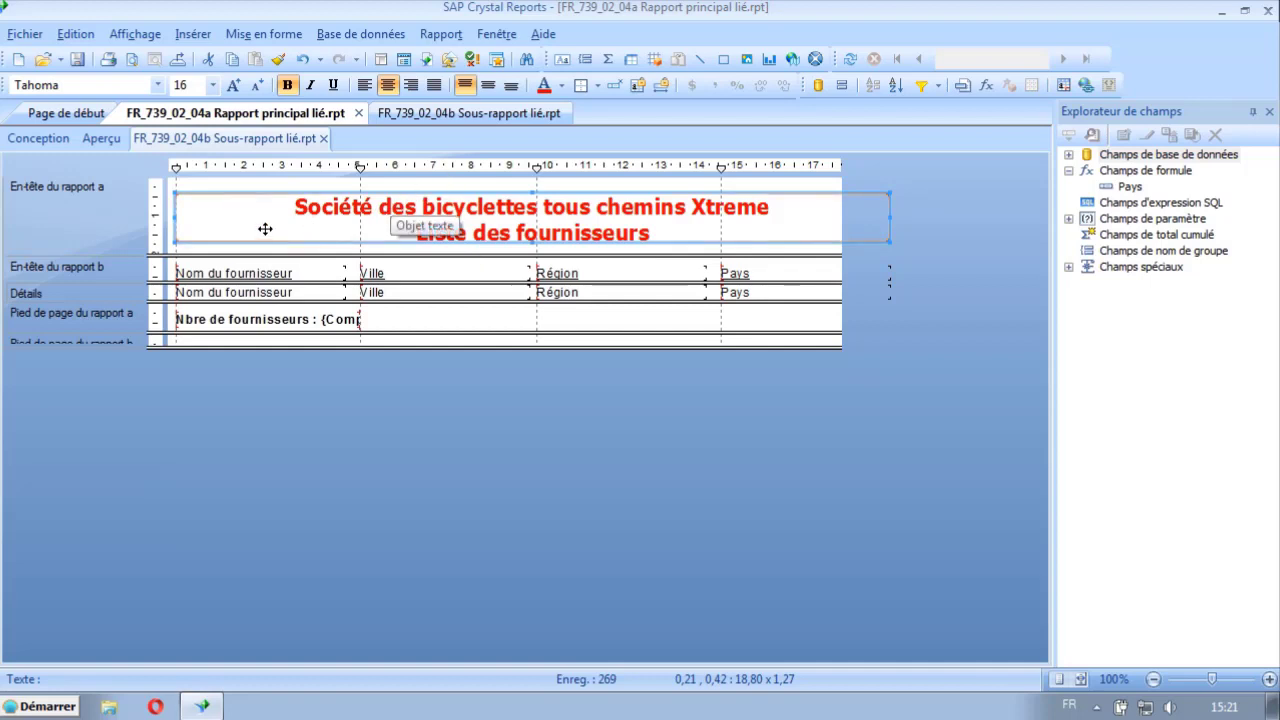
{"action": "key", "text": "Delete"}
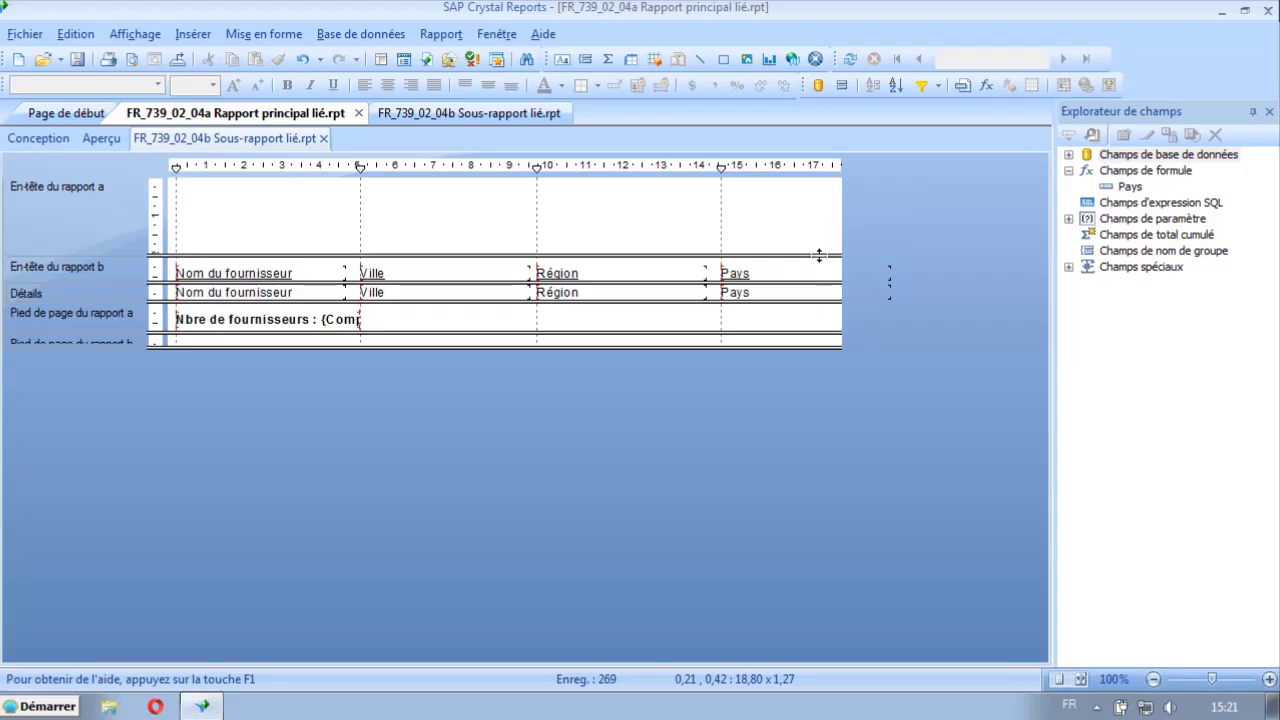
{"action": "left_click_drag", "start_coordinate": [818, 255], "coordinate": [821, 216]}
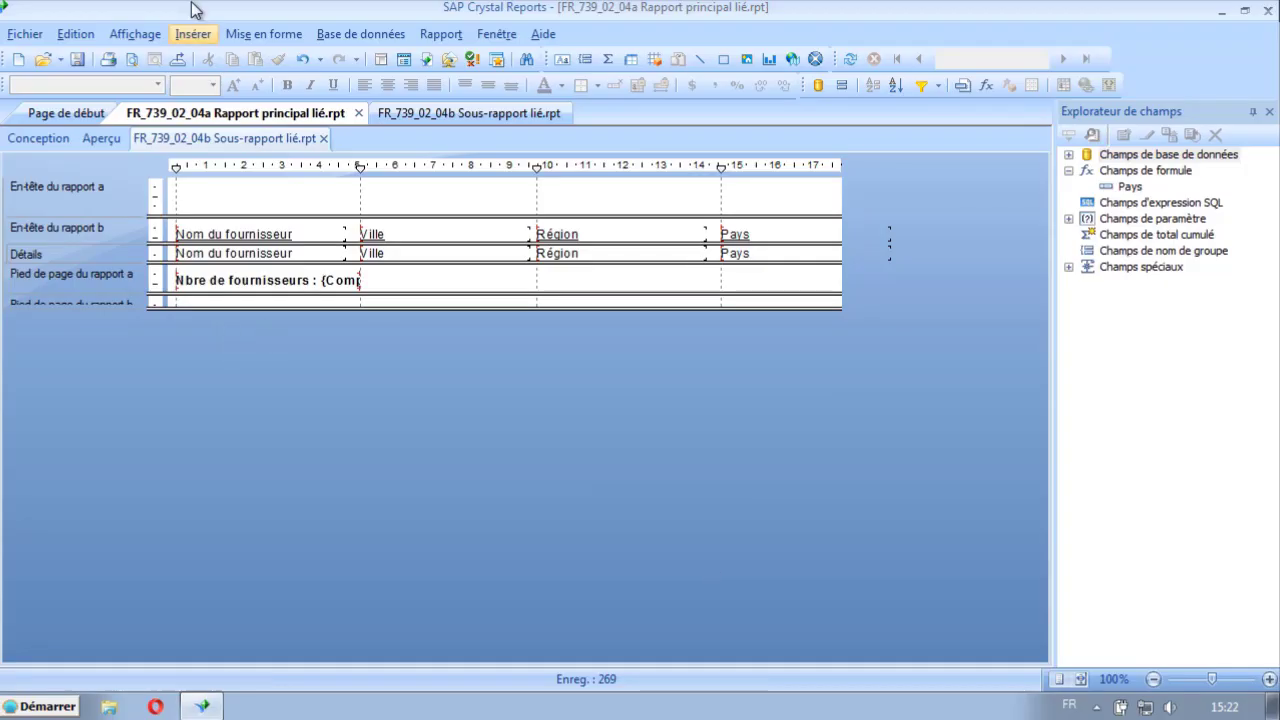
Step: Insert a text object about 15 cm wide and 0.6 cm high in report header a, reading "Liste des fournisseurs"
{"action": "left_click", "coordinate": [193, 36]}
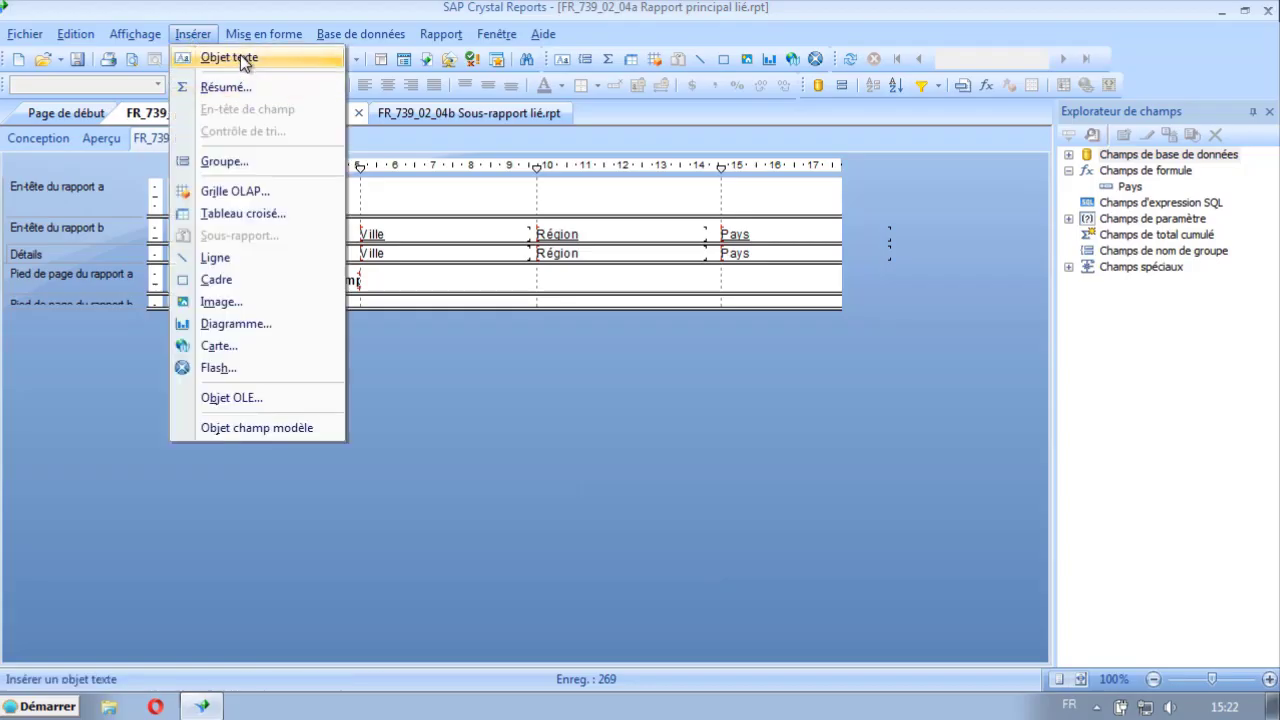
{"action": "left_click", "coordinate": [215, 57]}
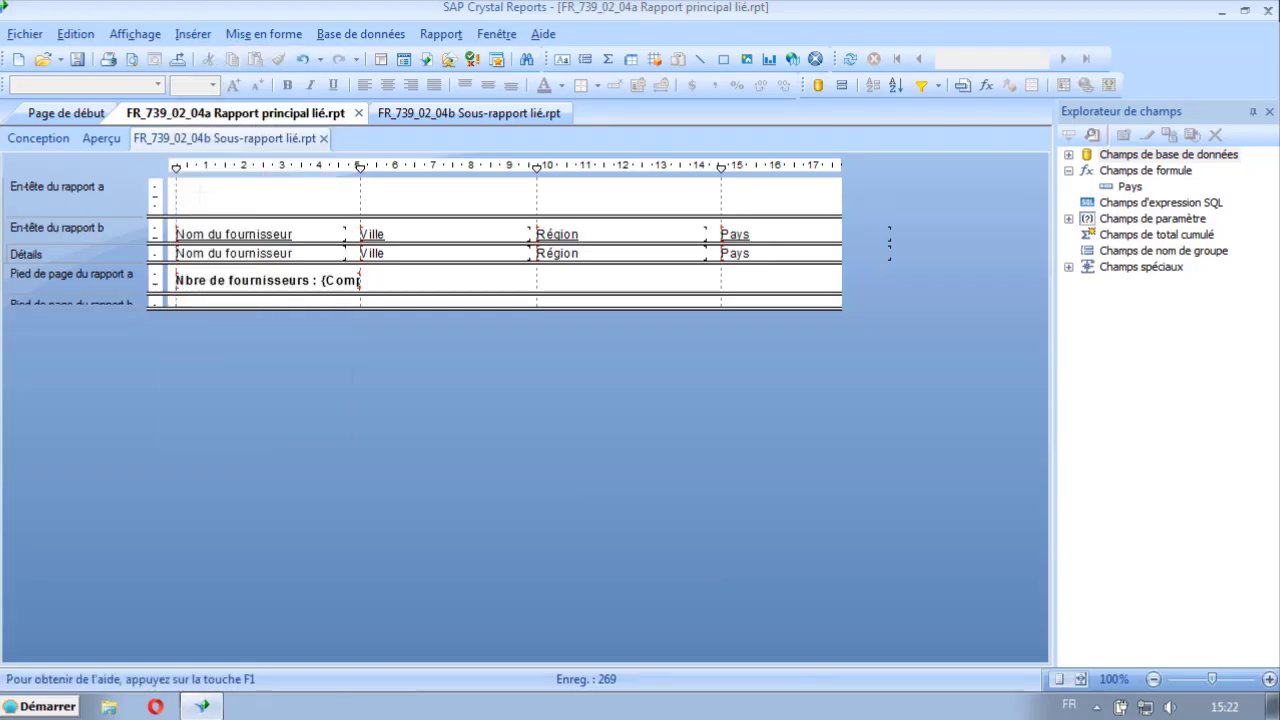
{"action": "left_click_drag", "start_coordinate": [199, 187], "coordinate": [771, 212]}
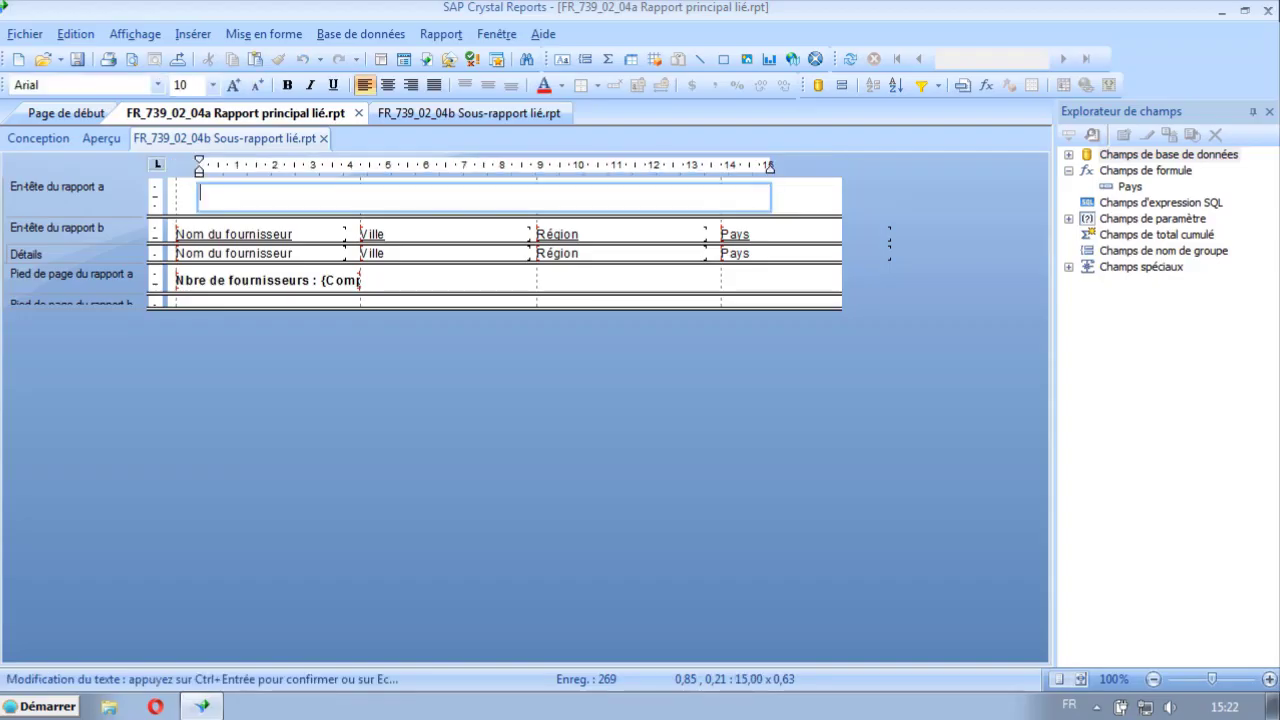
{"action": "type", "text": "Liste des "}
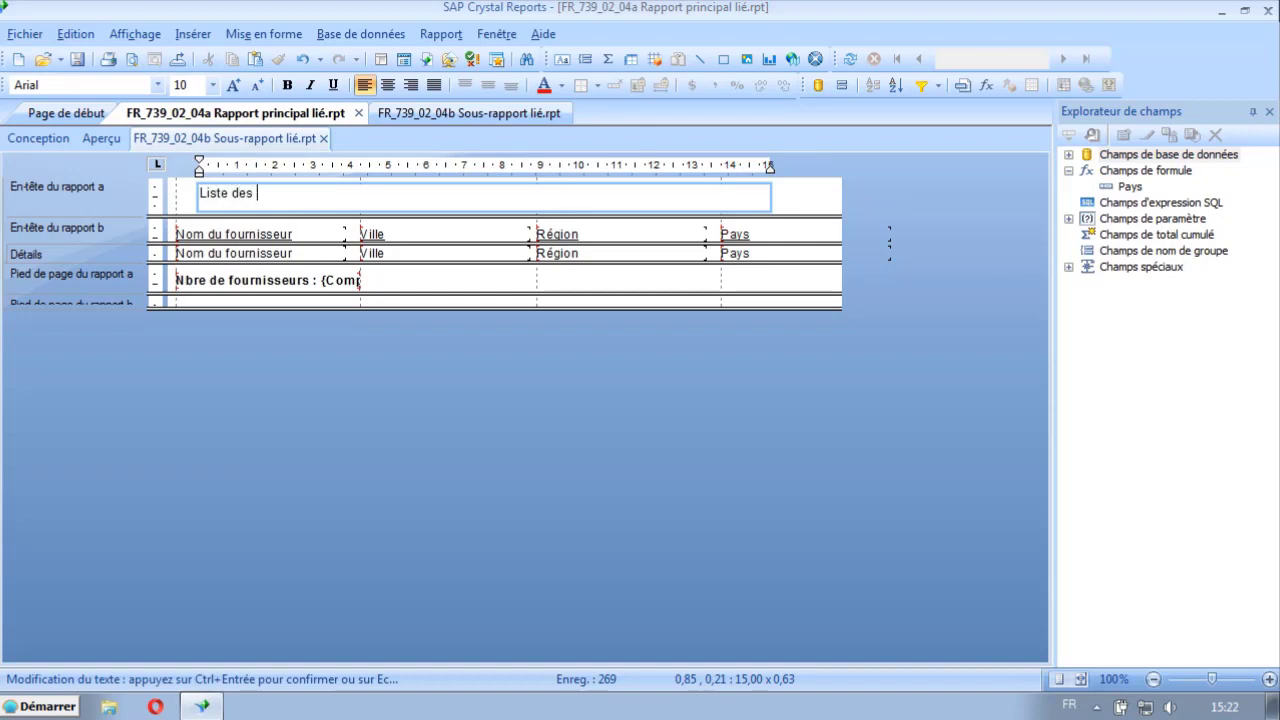
{"action": "type", "text": "fournisseurs"}
{"action": "left_click", "coordinate": [809, 198]}
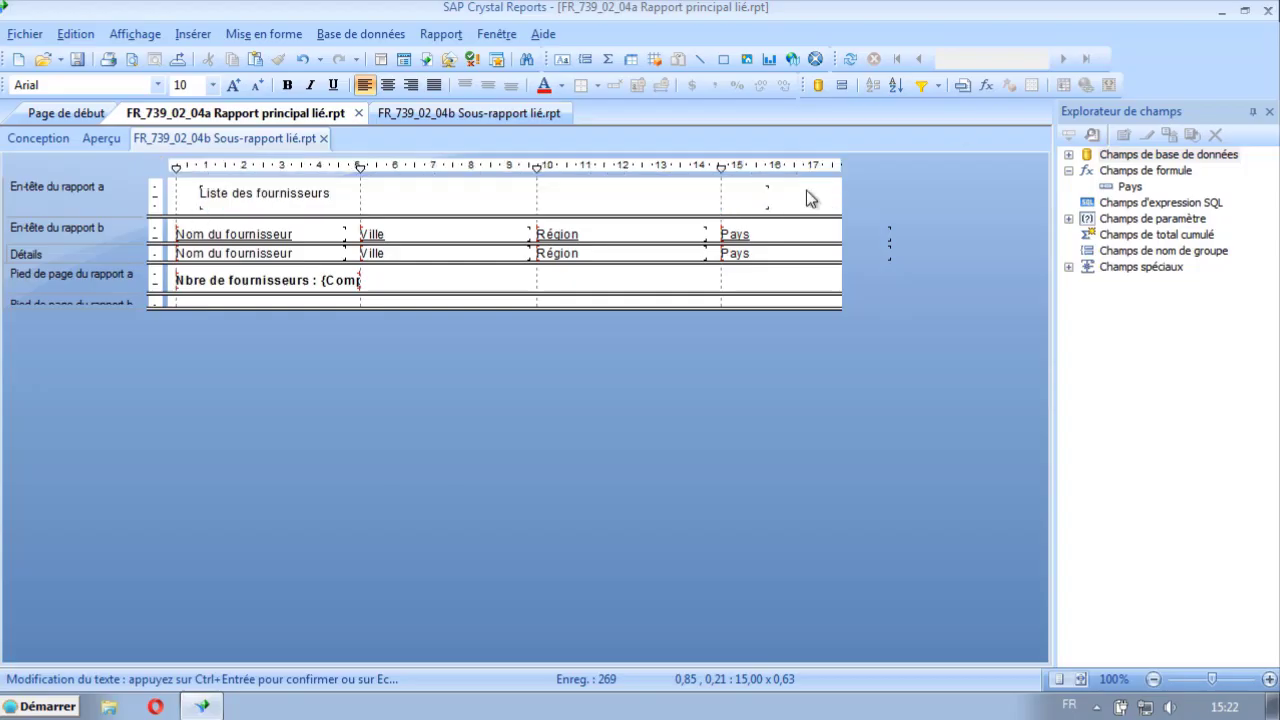
Step: Format the "Liste des fournisseurs" title as centered, bold, blue text at size 12
{"action": "left_click", "coordinate": [650, 197]}
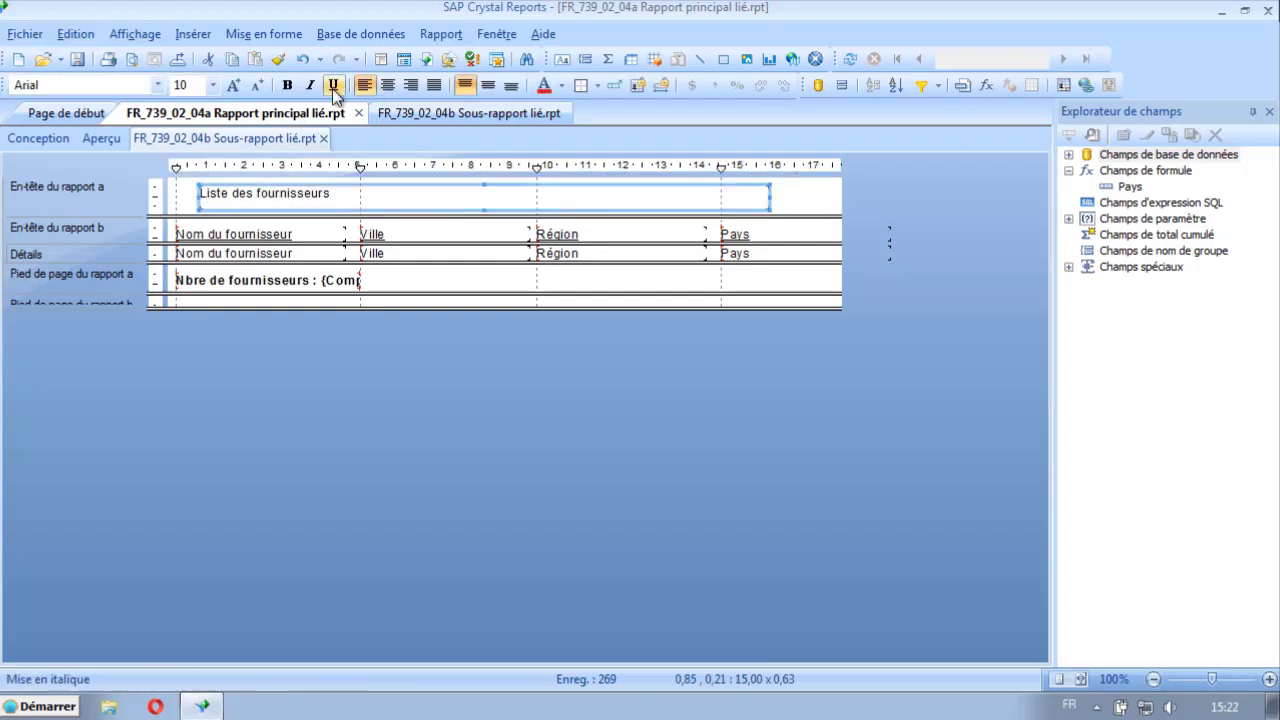
{"action": "left_click", "coordinate": [388, 85]}
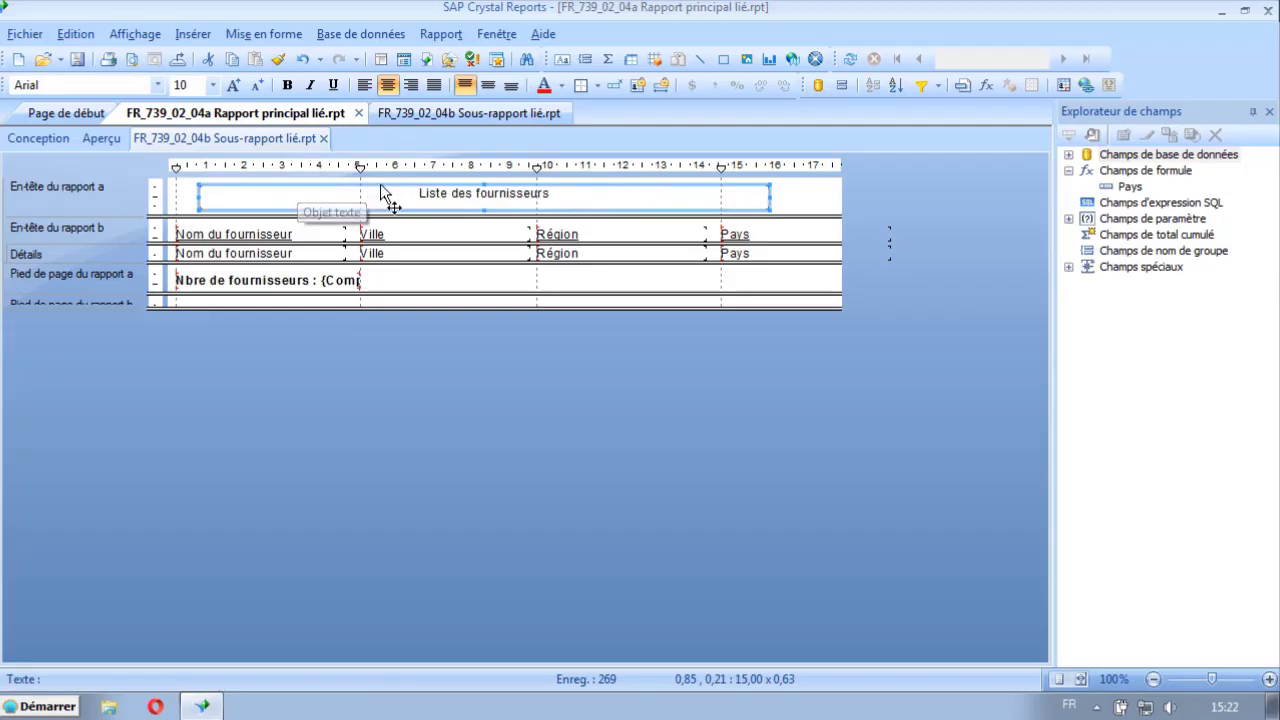
{"action": "left_click", "coordinate": [287, 85]}
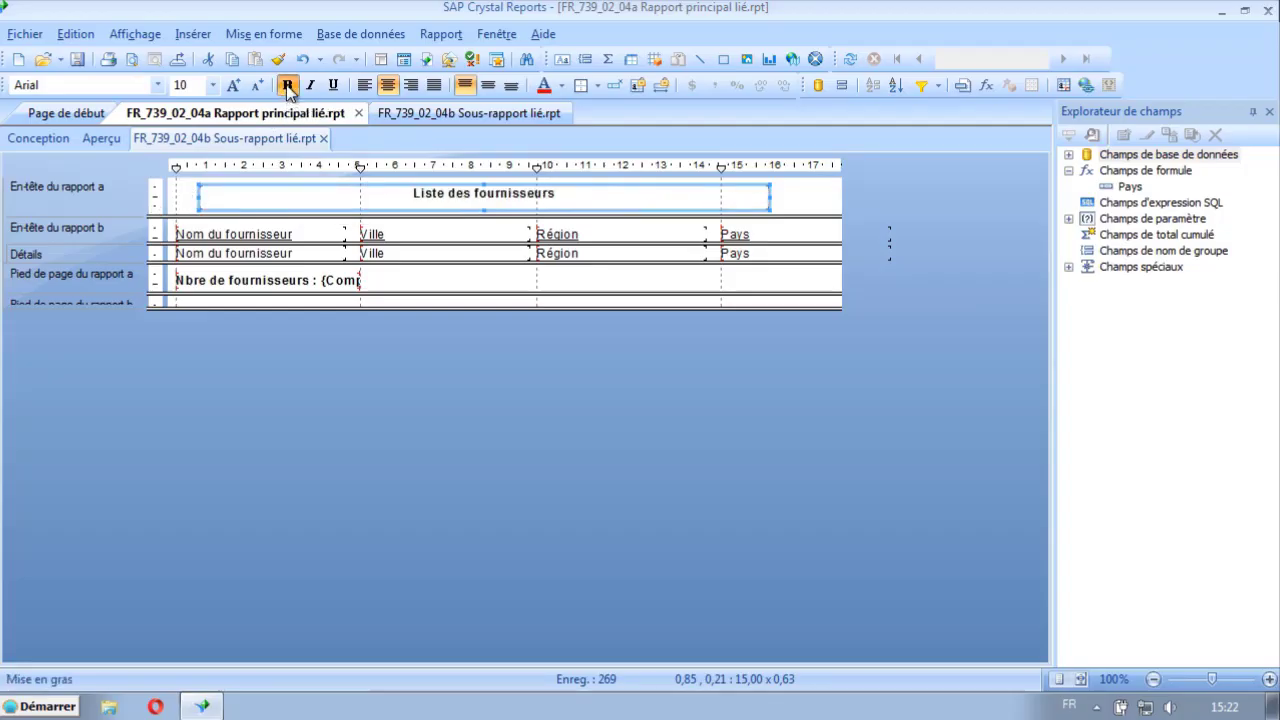
{"action": "left_click", "coordinate": [561, 87]}
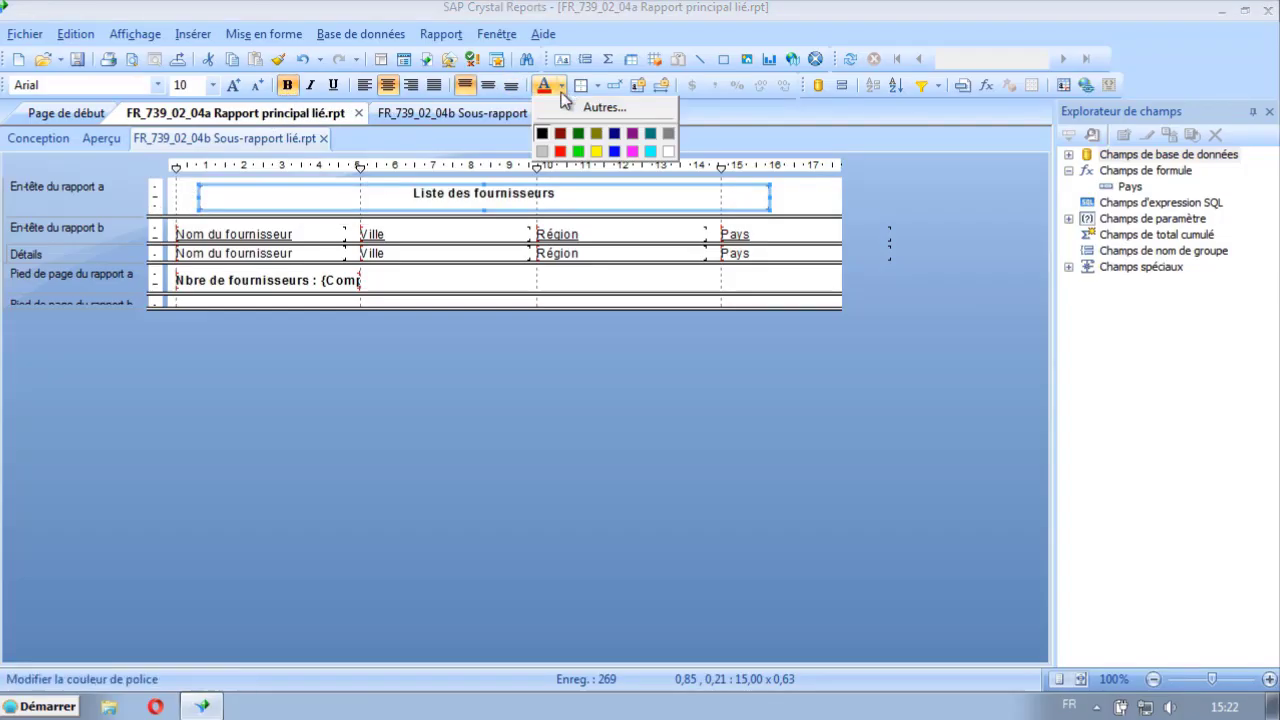
{"action": "left_click", "coordinate": [614, 152]}
{"action": "left_click", "coordinate": [213, 85]}
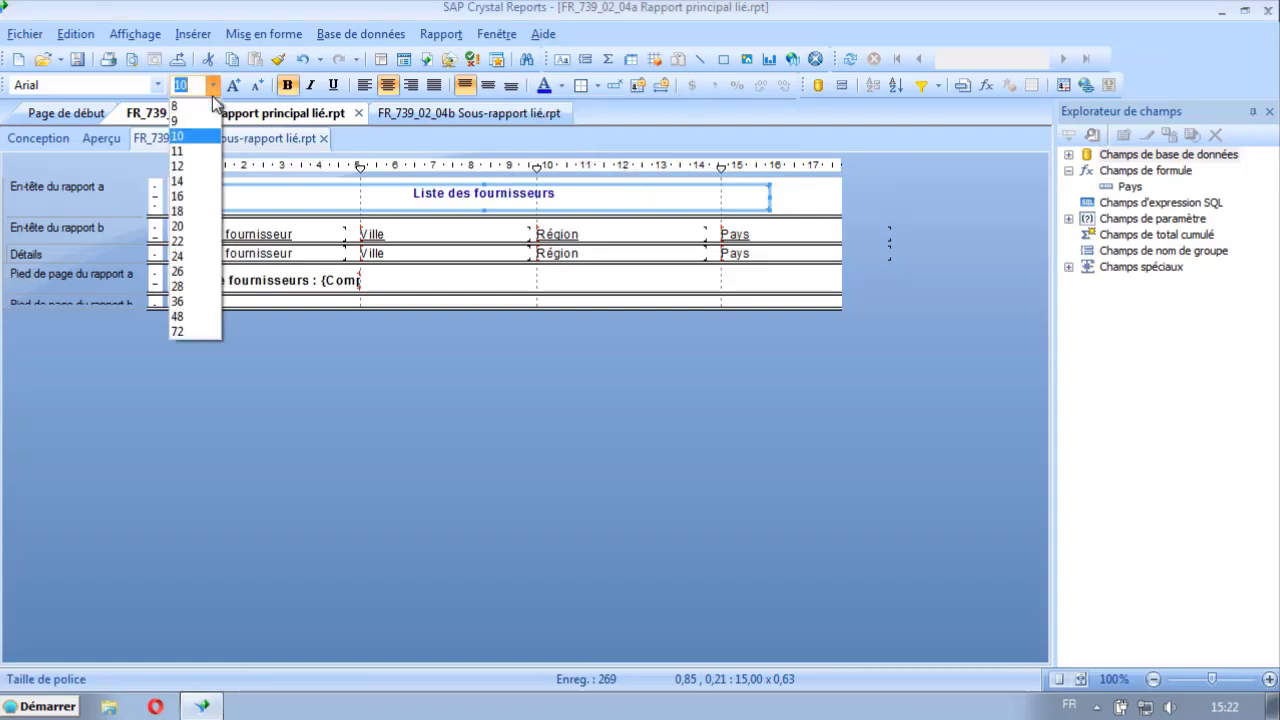
{"action": "left_click", "coordinate": [201, 166]}
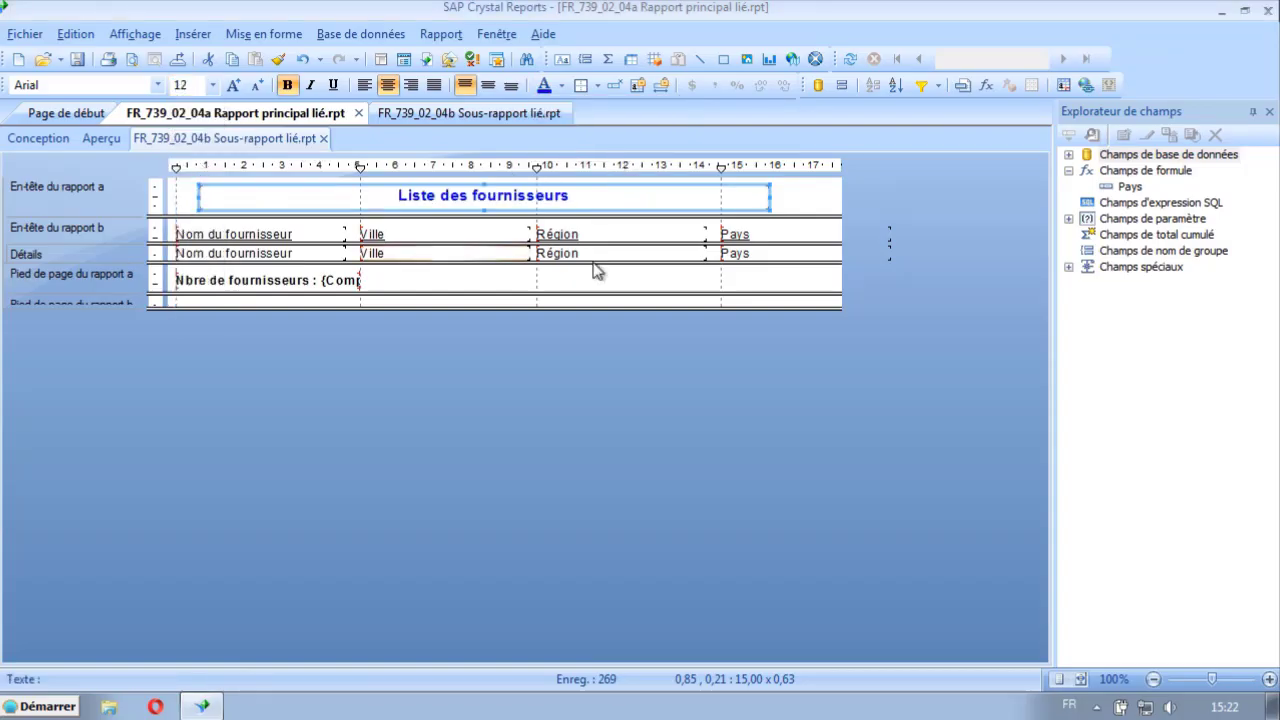
{"action": "left_click", "coordinate": [814, 195]}
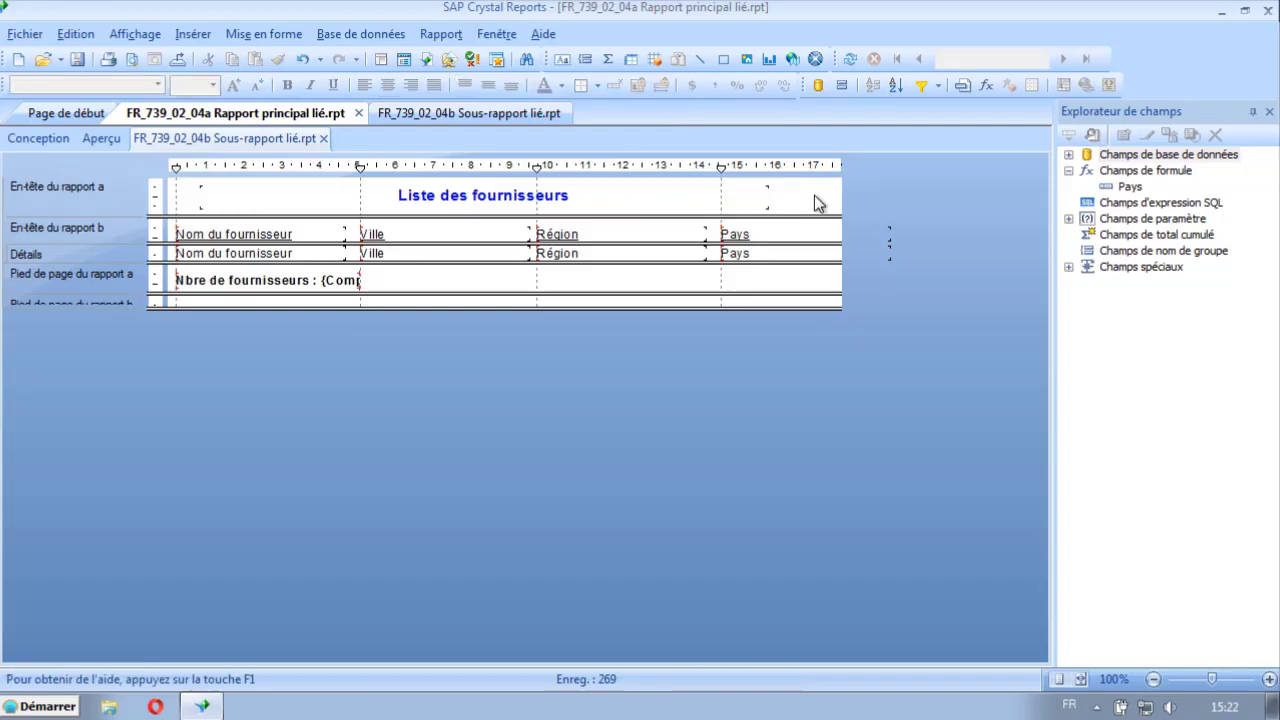
Step: Preview the main report and check the reformatted supplier lists under the customer groups
{"action": "left_click", "coordinate": [104, 139]}
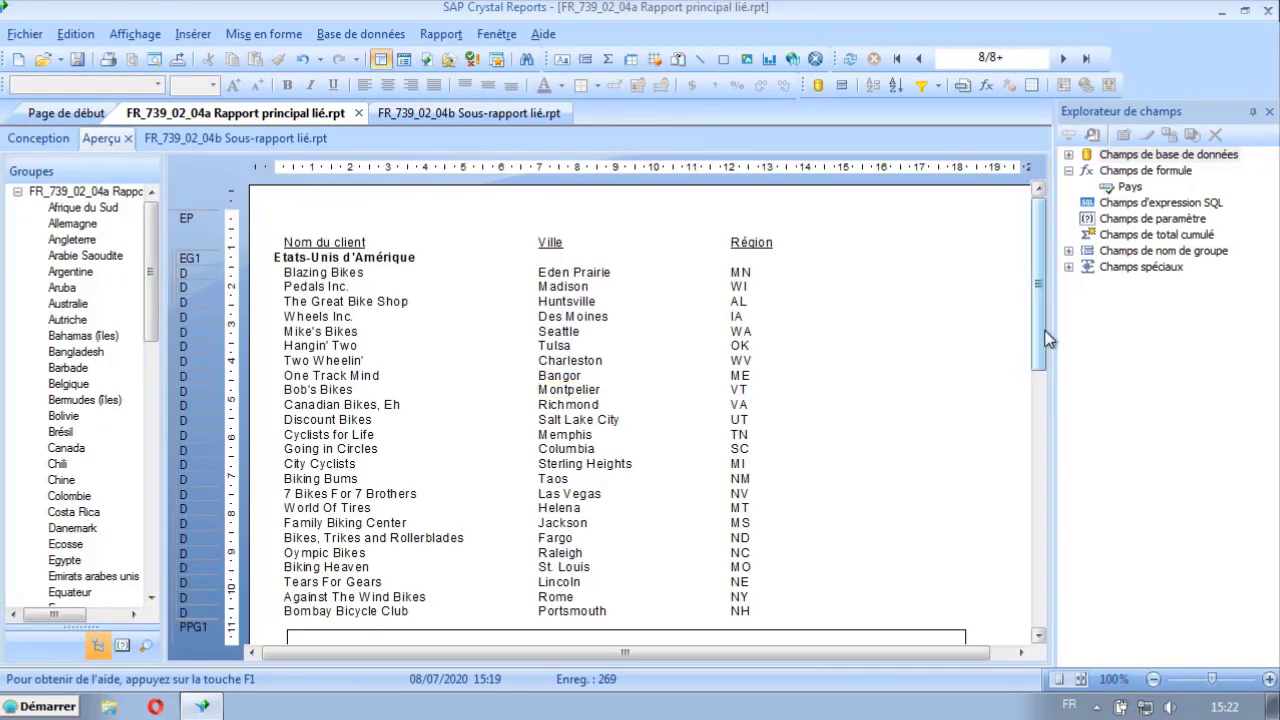
{"action": "scroll", "coordinate": [930, 385], "scroll_direction": "down", "scroll_amount": 3}
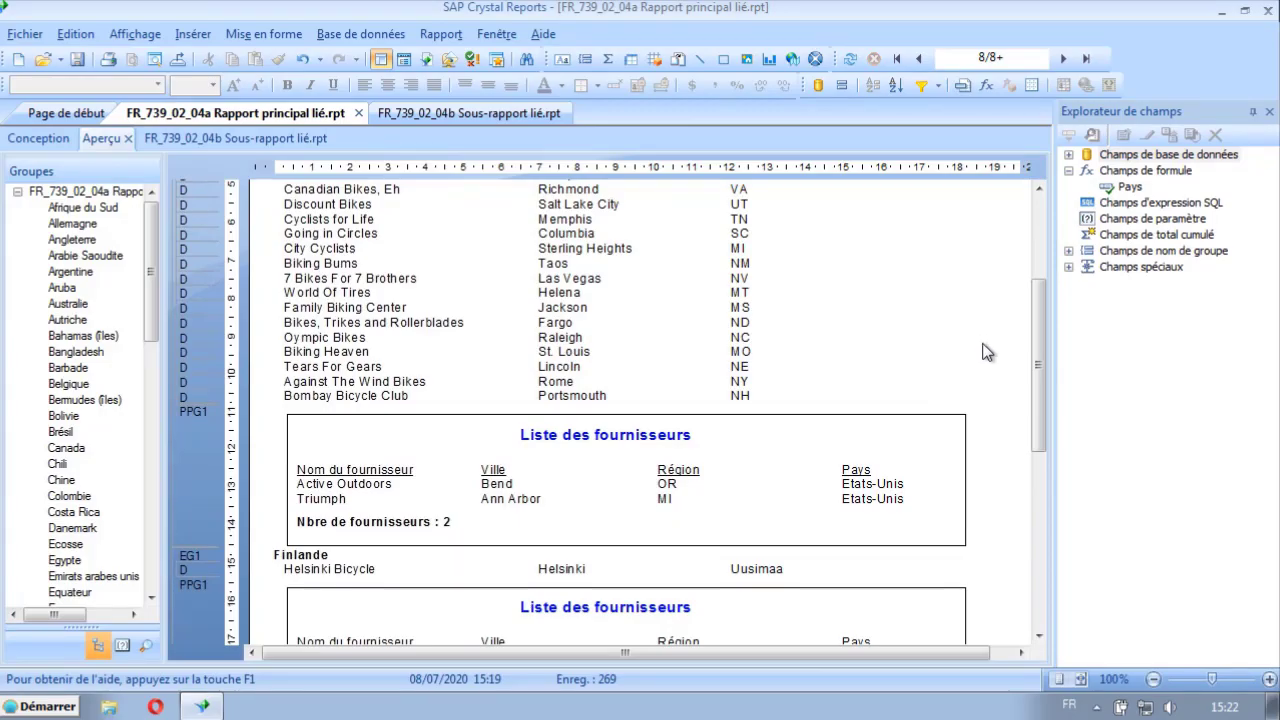
Step: Check the supplier lists shown under the Etats-Unis d'Amérique and Finlande customer groups on the previewed page
{"action": "scroll", "coordinate": [984, 351], "scroll_direction": "down", "scroll_amount": 1}
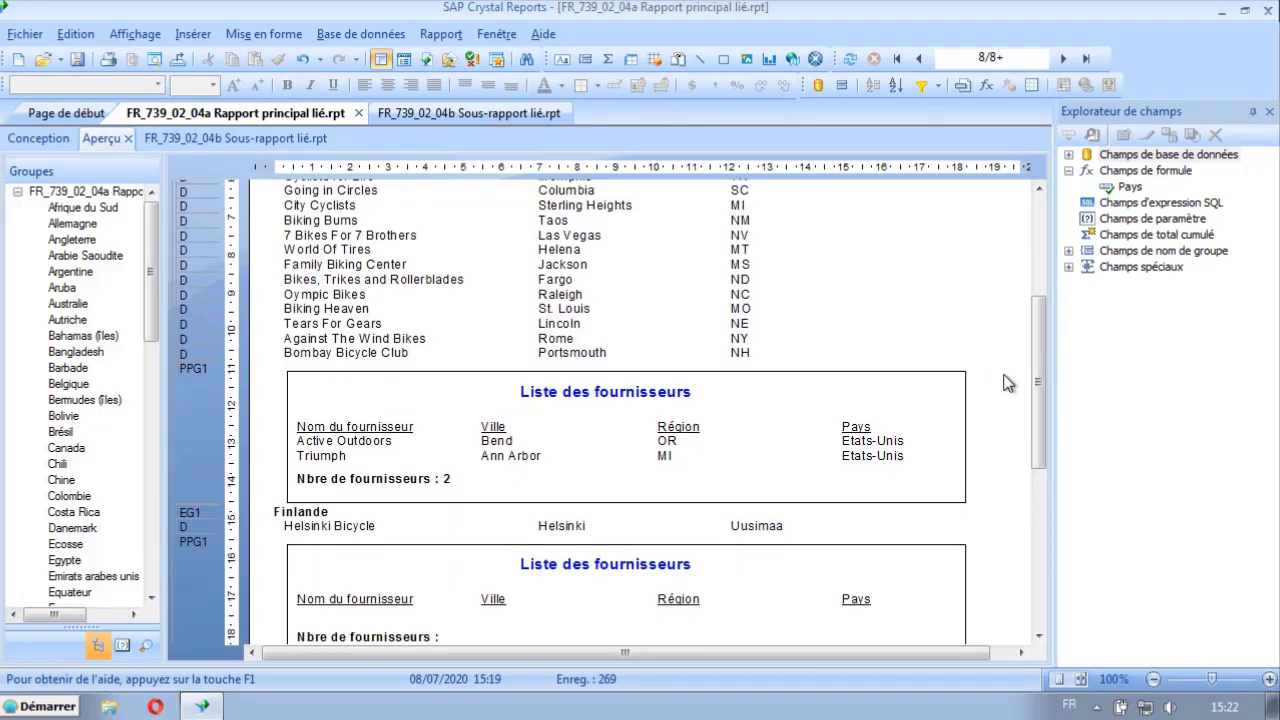
{"action": "scroll", "coordinate": [1006, 383], "scroll_direction": "down", "scroll_amount": 1}
{"action": "scroll", "coordinate": [1006, 383], "scroll_direction": "down", "scroll_amount": 1}
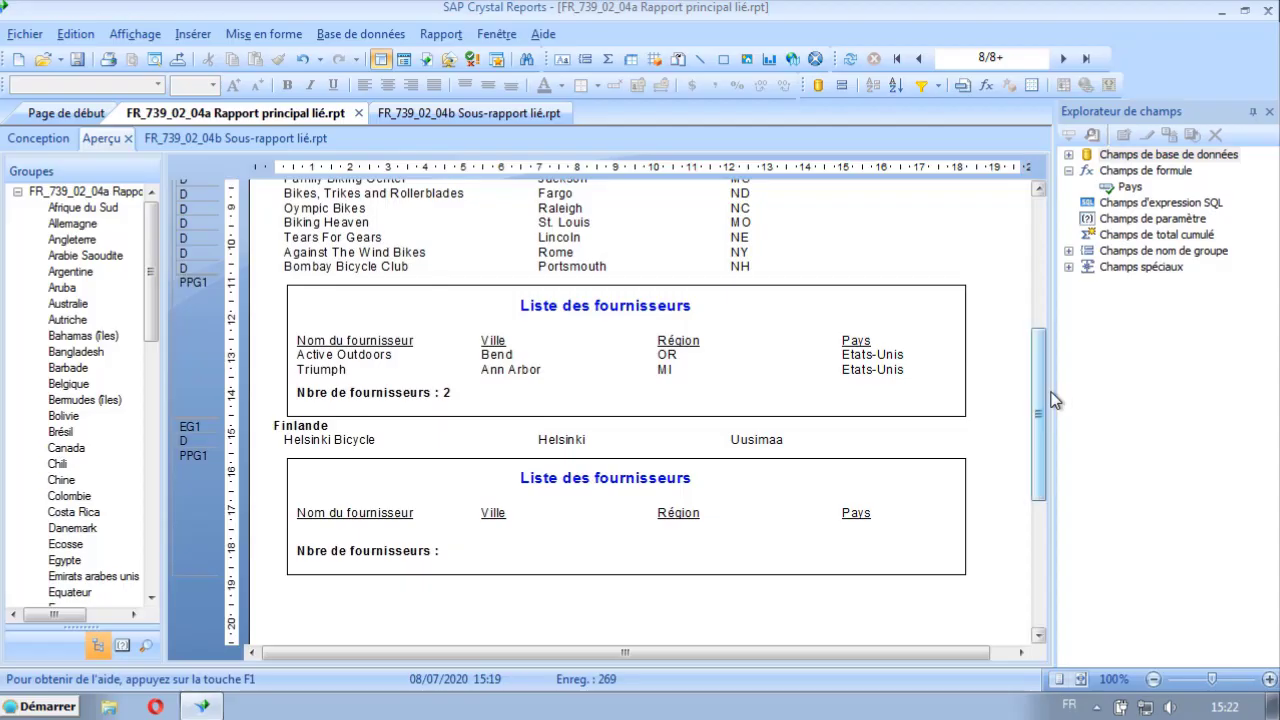
{"action": "left_click_drag", "start_coordinate": [1040, 350], "coordinate": [1040, 235]}
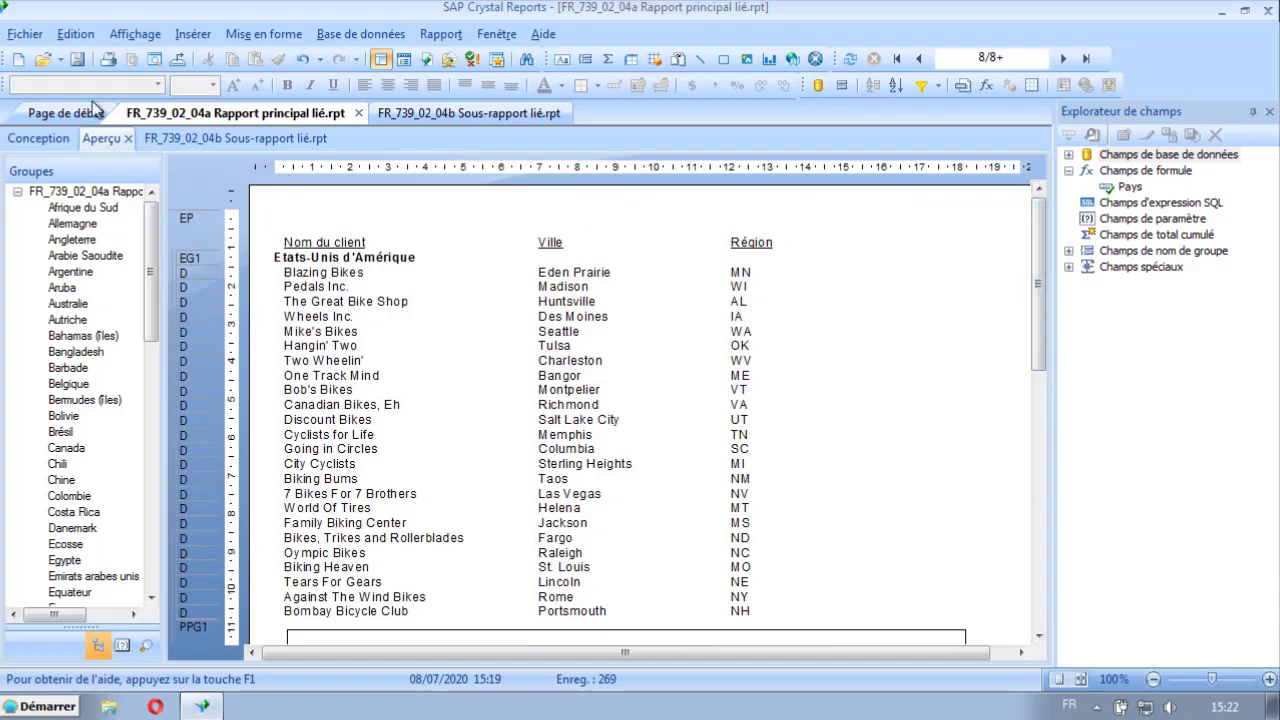
Step: Save the main report as "FR_739_02_04c Créer un sous-rapport lié.rpt" in the Alphorm 737 folder, generating the complete data to store with it
{"action": "left_click", "coordinate": [25, 34]}
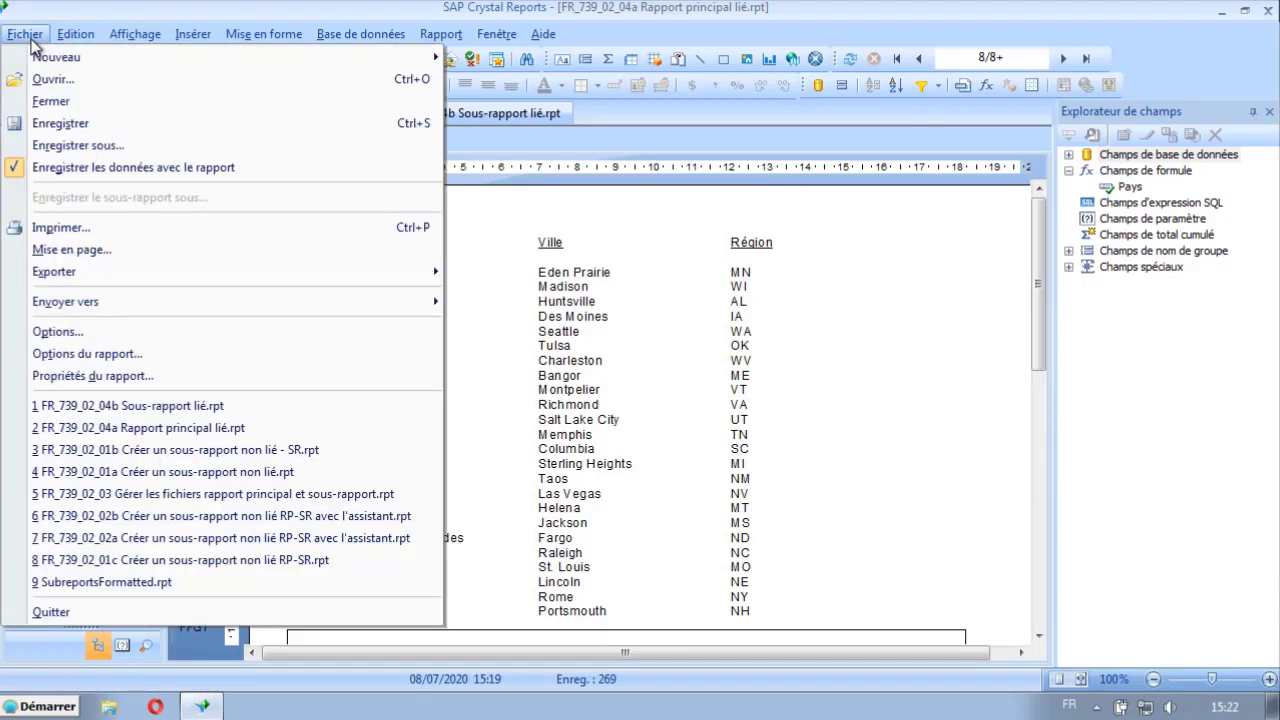
{"action": "left_click", "coordinate": [91, 150]}
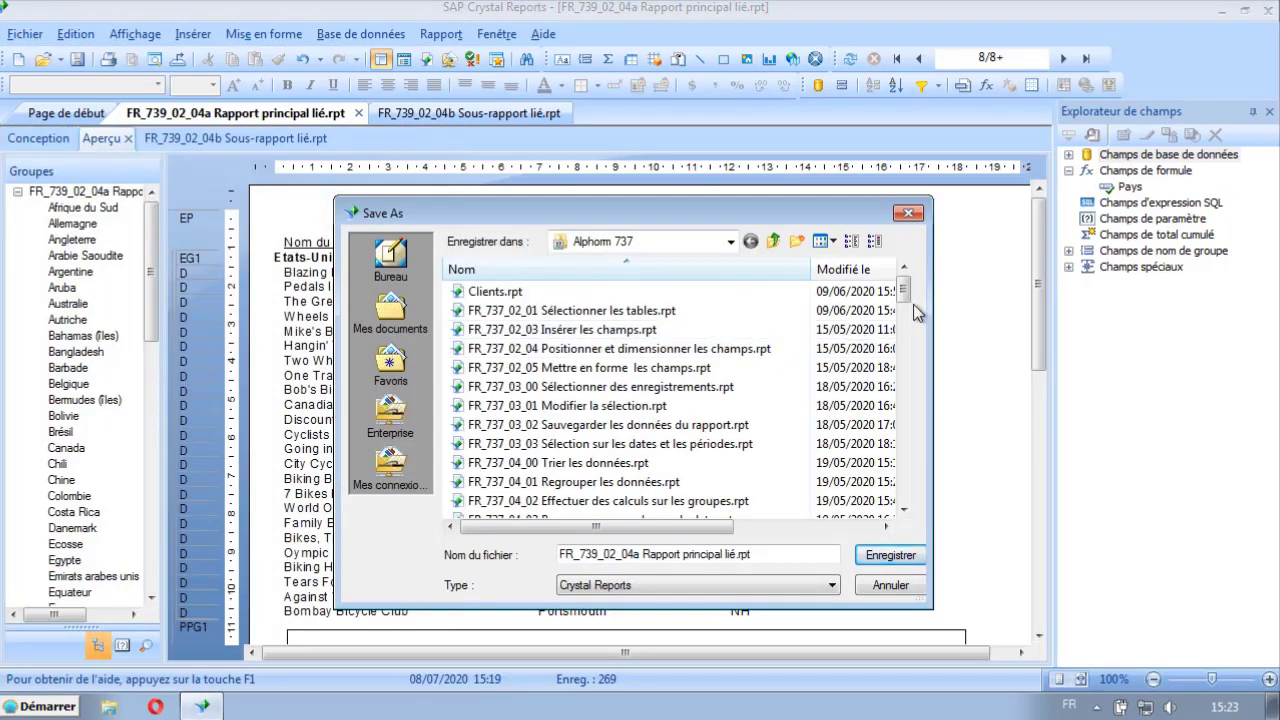
{"action": "left_click_drag", "start_coordinate": [914, 290], "coordinate": [918, 500]}
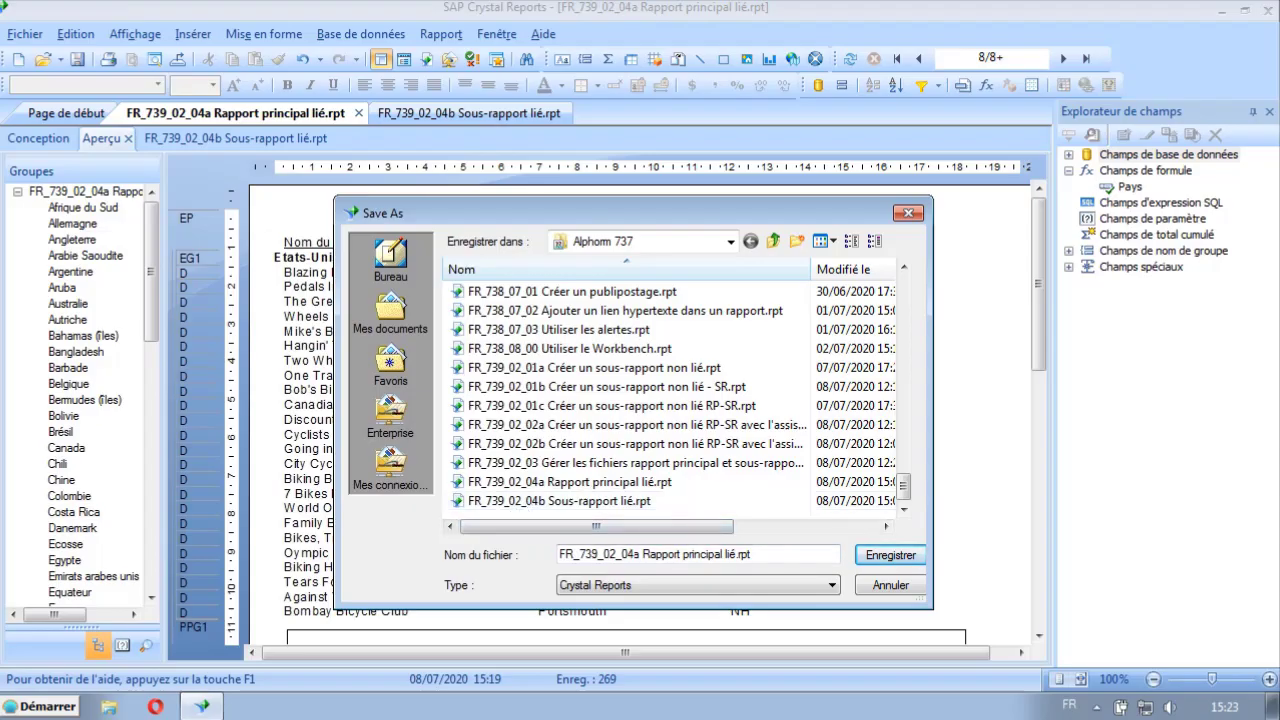
{"action": "key", "text": "Delete"}
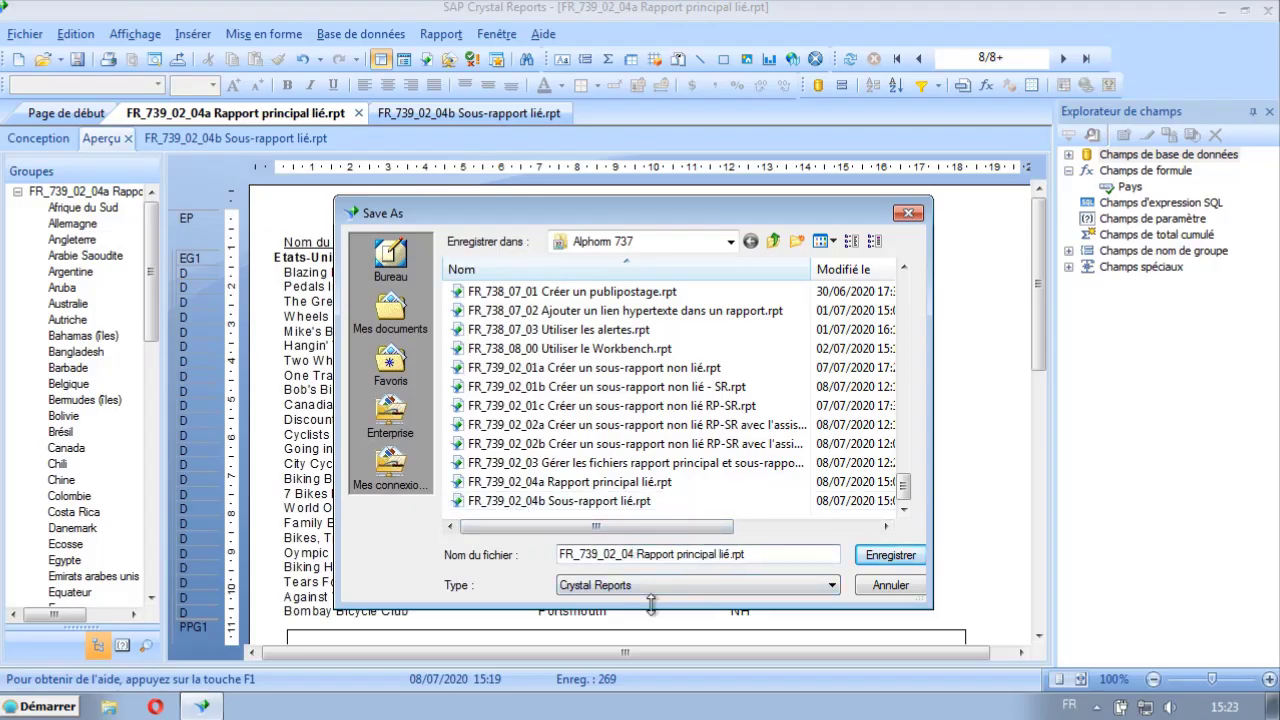
{"action": "type", "text": "c"}
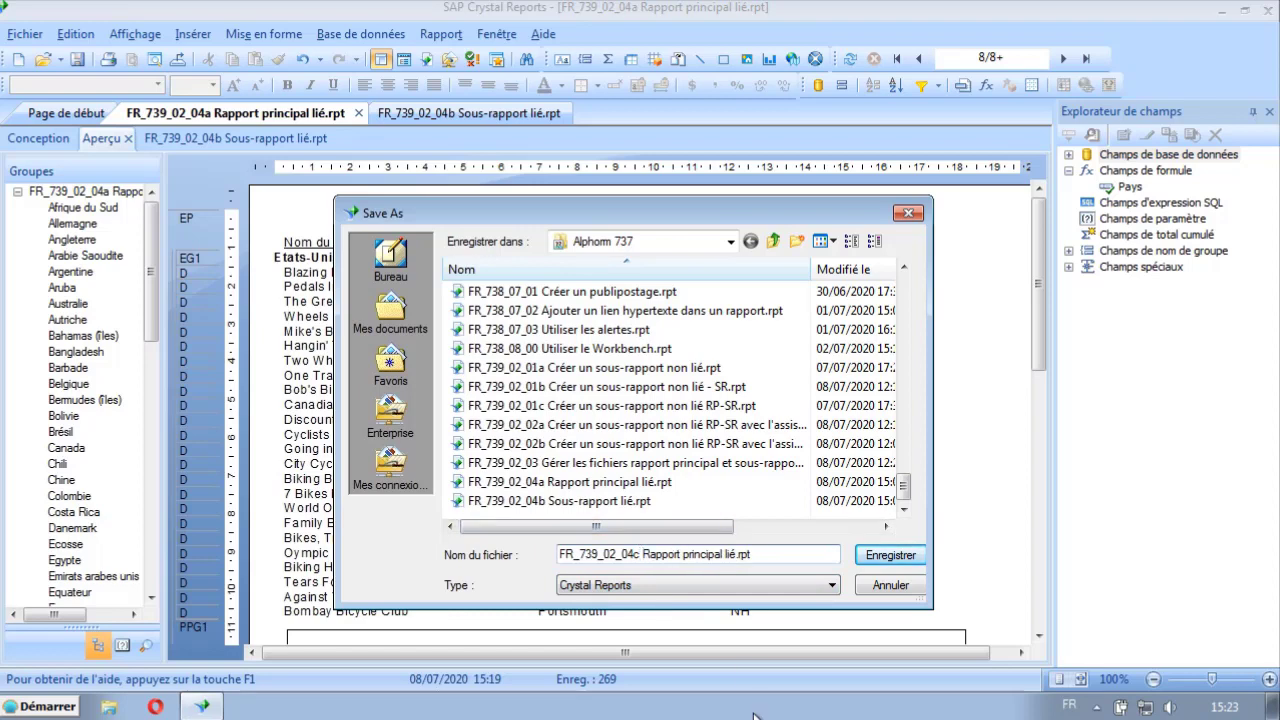
{"action": "key", "text": "Delete"}
{"action": "key", "text": "Delete"}
{"action": "key", "text": "Delete"}
{"action": "key", "text": "Delete"}
{"action": "key", "text": "Delete"}
{"action": "key", "text": "Delete"}
{"action": "key", "text": "Delete"}
{"action": "key", "text": "Delete"}
{"action": "key", "text": "Delete"}
{"action": "key", "text": "Delete"}
{"action": "key", "text": "Delete"}
{"action": "key", "text": "Delete"}
{"action": "key", "text": "Delete"}
{"action": "key", "text": "Delete"}
{"action": "key", "text": "Delete"}
{"action": "key", "text": "Delete"}
{"action": "key", "text": "Delete"}
{"action": "key", "text": "Delete"}
{"action": "type", "text": "Créer "}
{"action": "type", "text": "un sous-ra"}
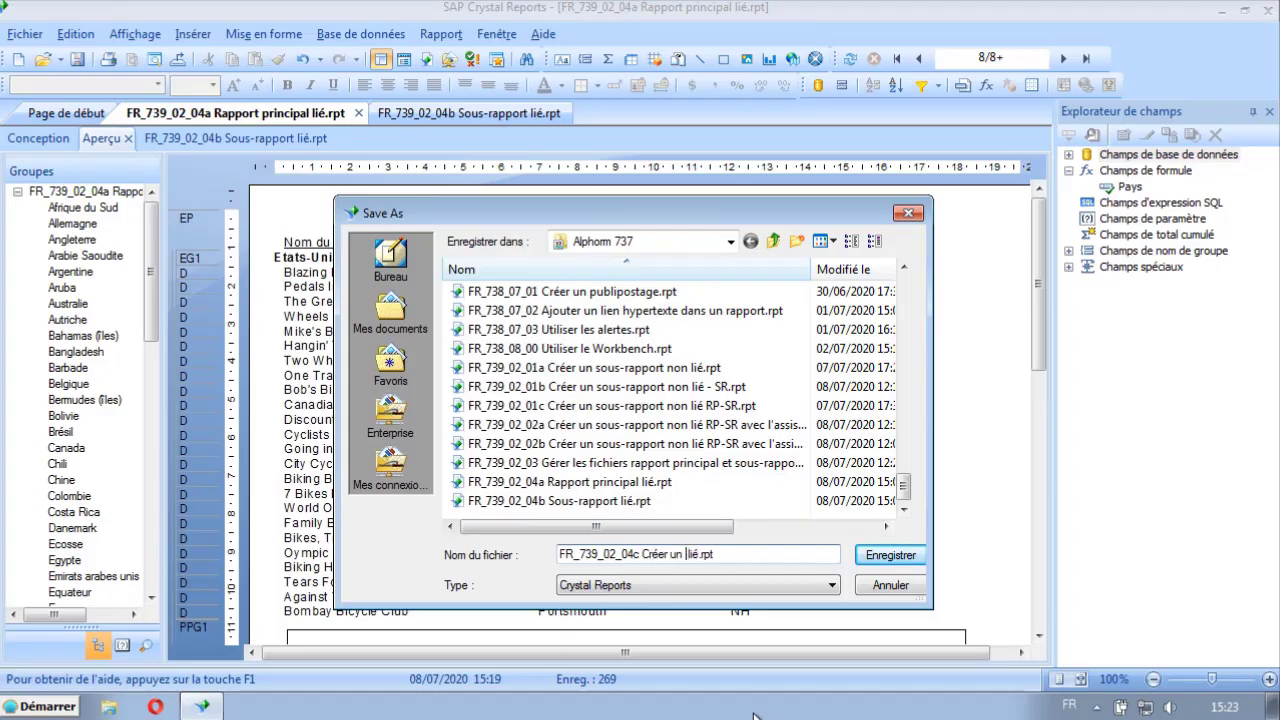
{"action": "type", "text": "pport"}
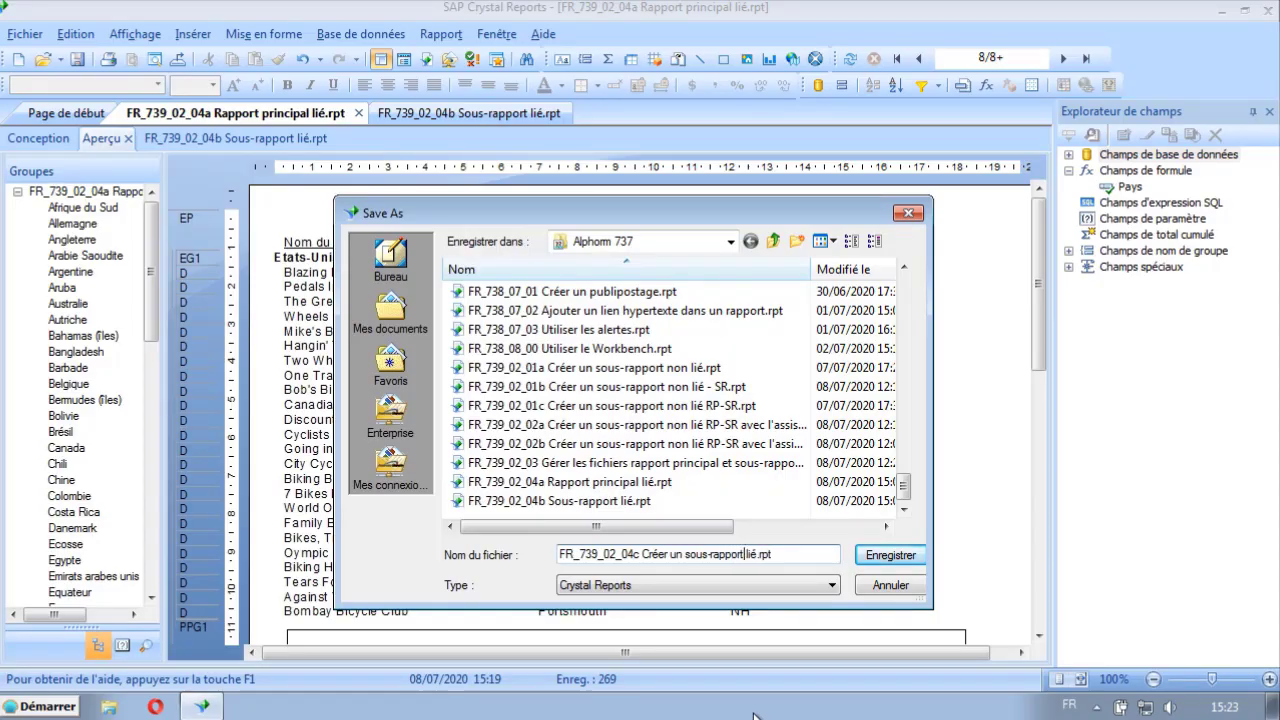
{"action": "left_click", "coordinate": [880, 556]}
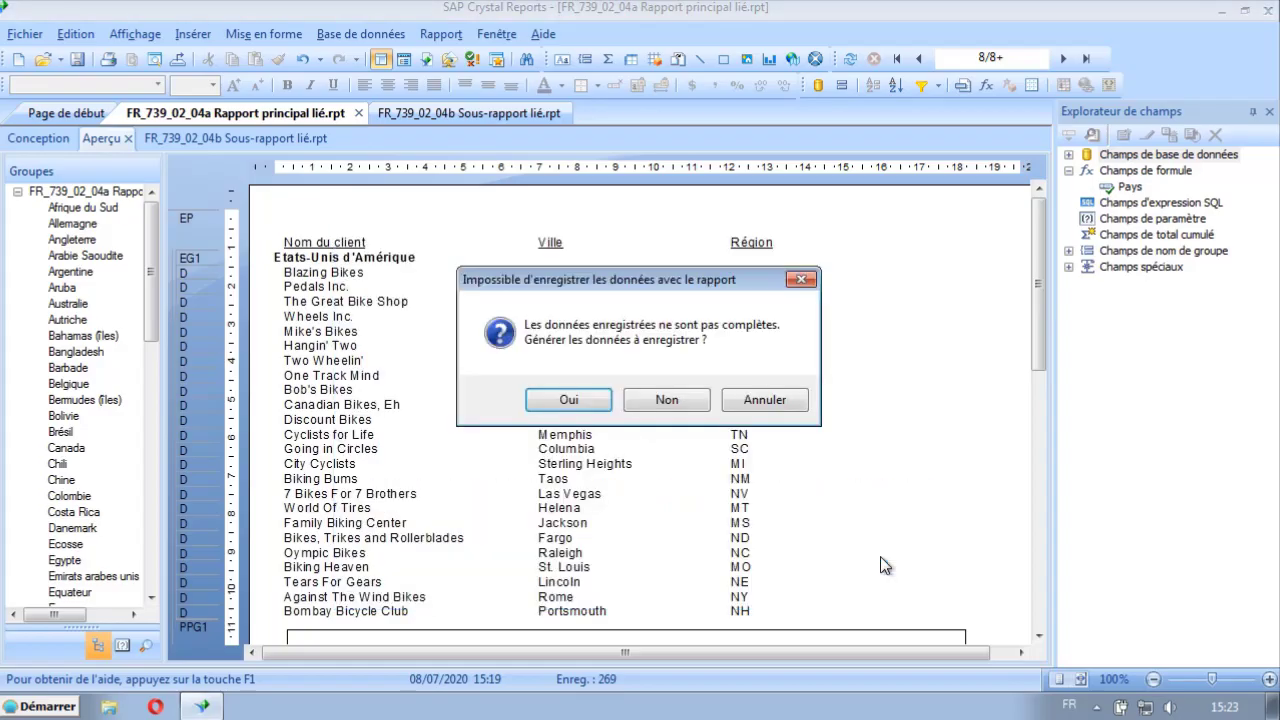
{"action": "left_click", "coordinate": [572, 400]}
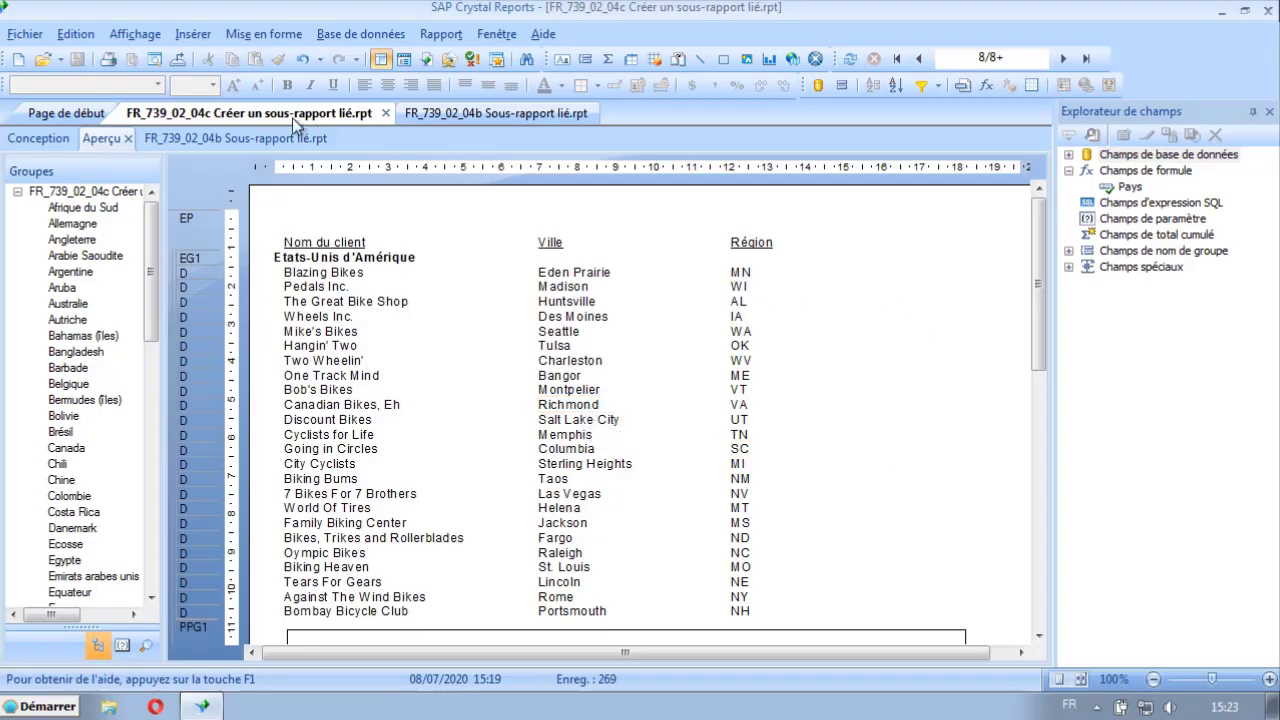
Step: Go to the Angleterre group in the preview and check the supplier lists from there back to Afrique du Sud
{"action": "left_click", "coordinate": [71, 241]}
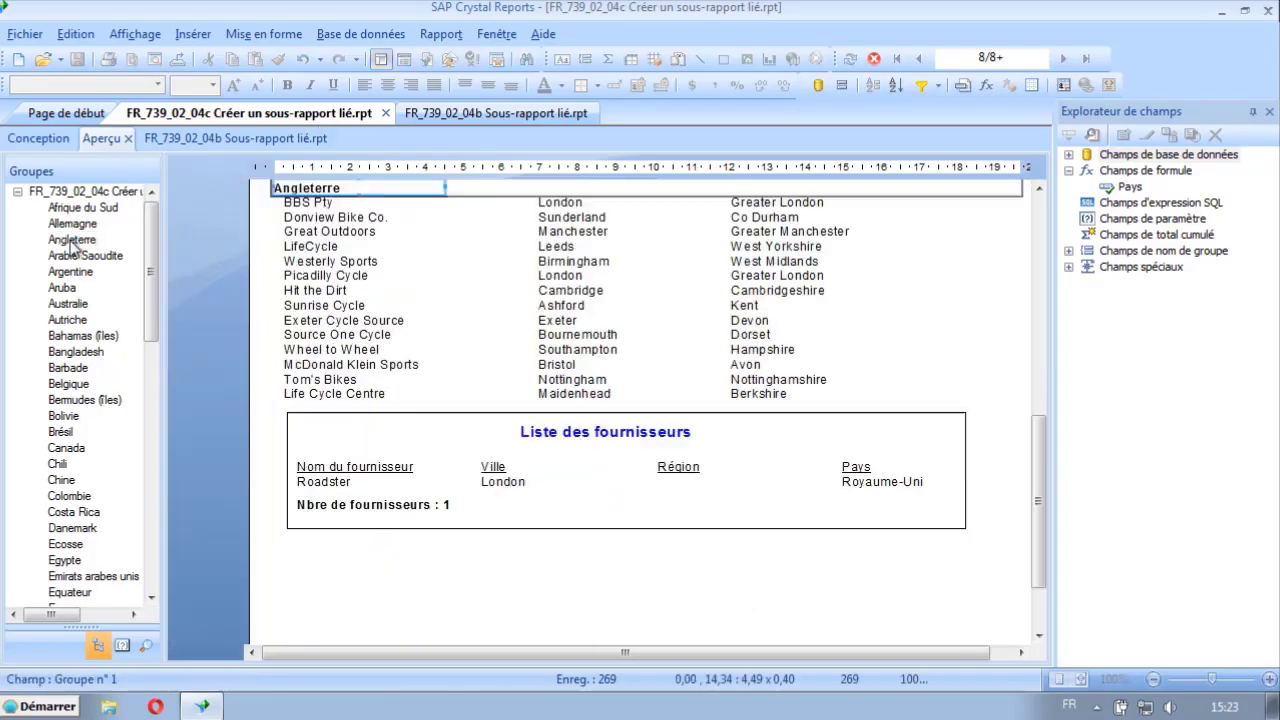
{"action": "left_click_drag", "start_coordinate": [1038, 470], "coordinate": [1038, 377]}
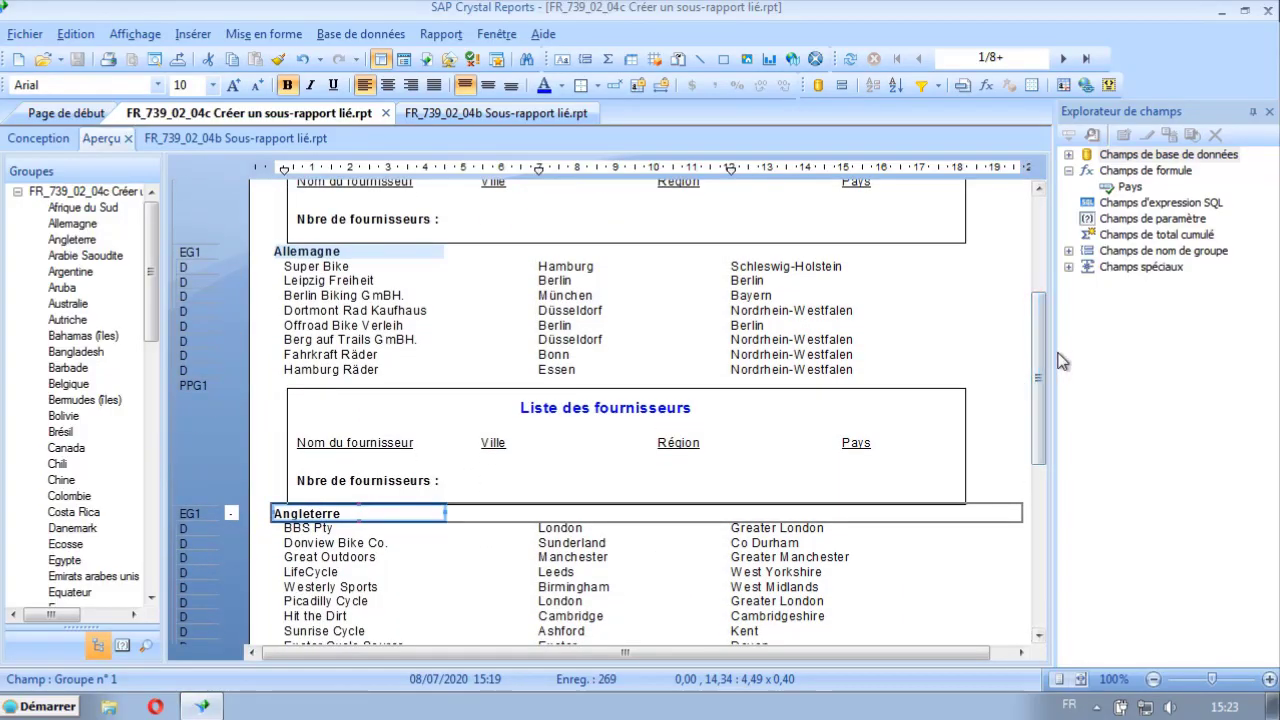
{"action": "left_click_drag", "start_coordinate": [1043, 368], "coordinate": [1040, 322]}
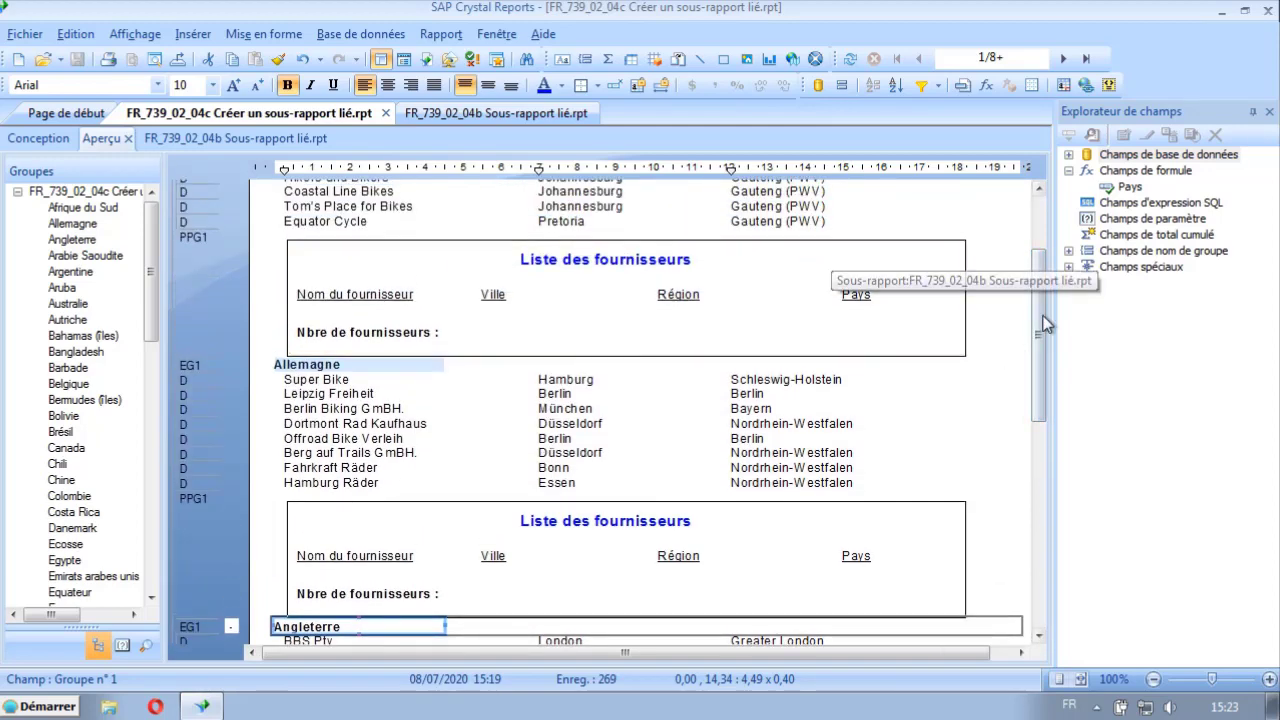
{"action": "left_click_drag", "start_coordinate": [1040, 330], "coordinate": [1030, 274]}
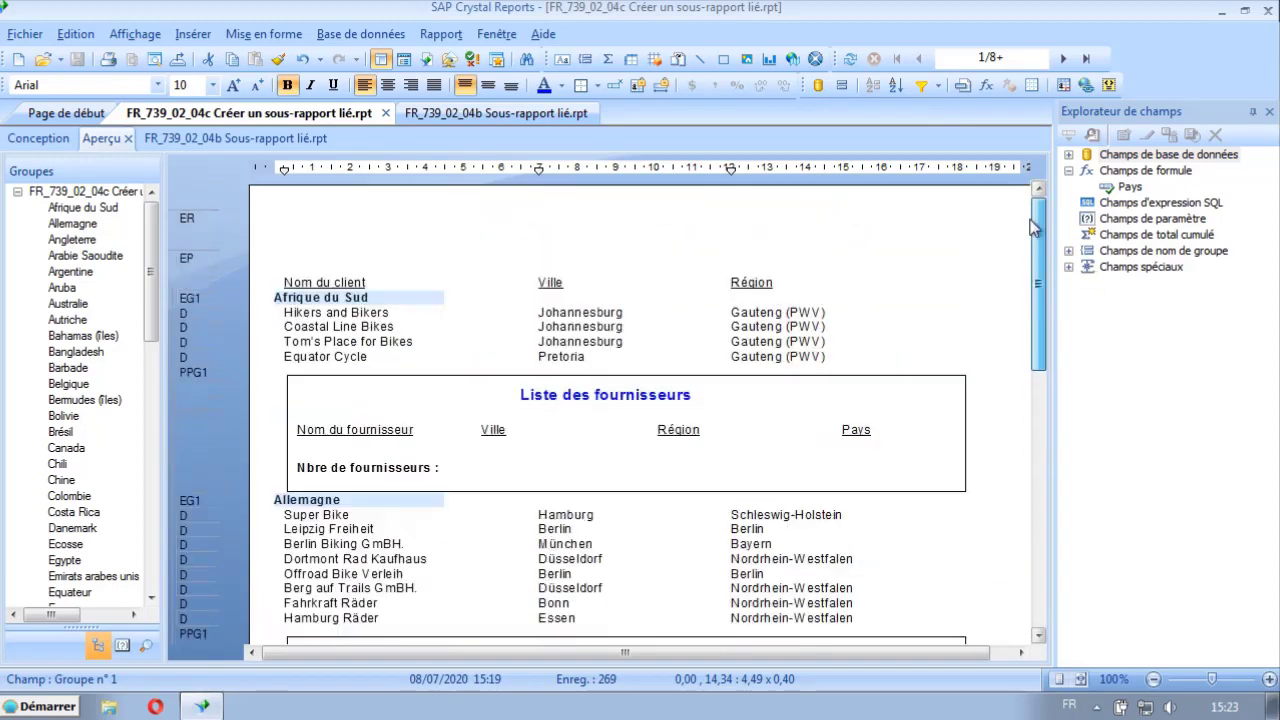